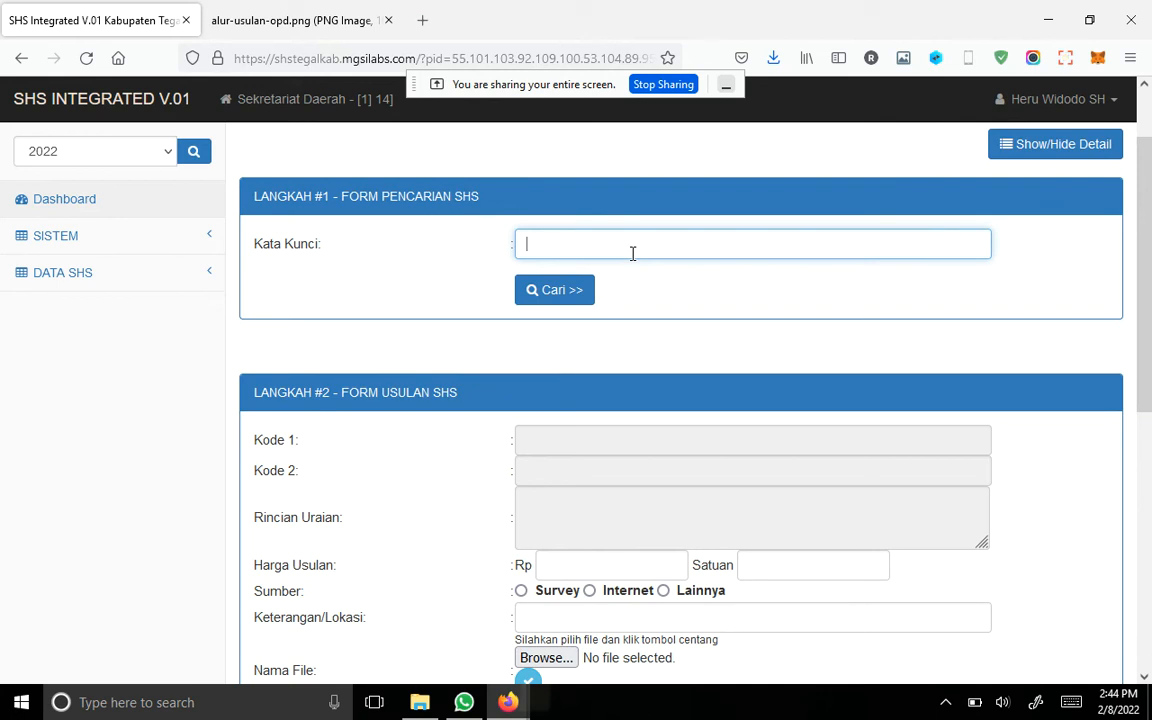
Step: Search the SHS price data for the keyword "printer"
{"action": "type", "text": "meja"}
{"action": "key", "text": "ctrl+a"}
{"action": "key", "text": "BackSpace"}
{"action": "type", "text": "print"}
{"action": "left_click", "coordinate": [555, 290]}
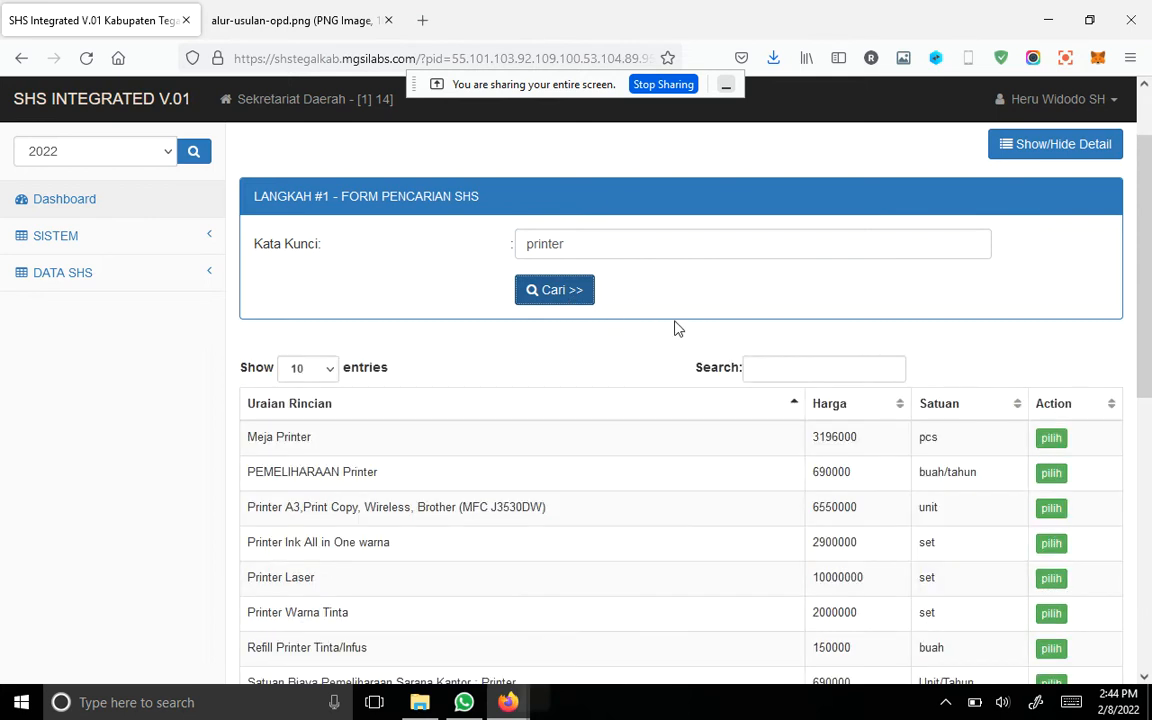
Step: Choose the Meja Printer item for the proposal and set its proposed price (Harga Usulan) to 3200000
{"action": "scroll", "coordinate": [676, 340], "scroll_direction": "down", "scroll_amount": 2}
{"action": "scroll", "coordinate": [440, 362], "scroll_direction": "down", "scroll_amount": 2}
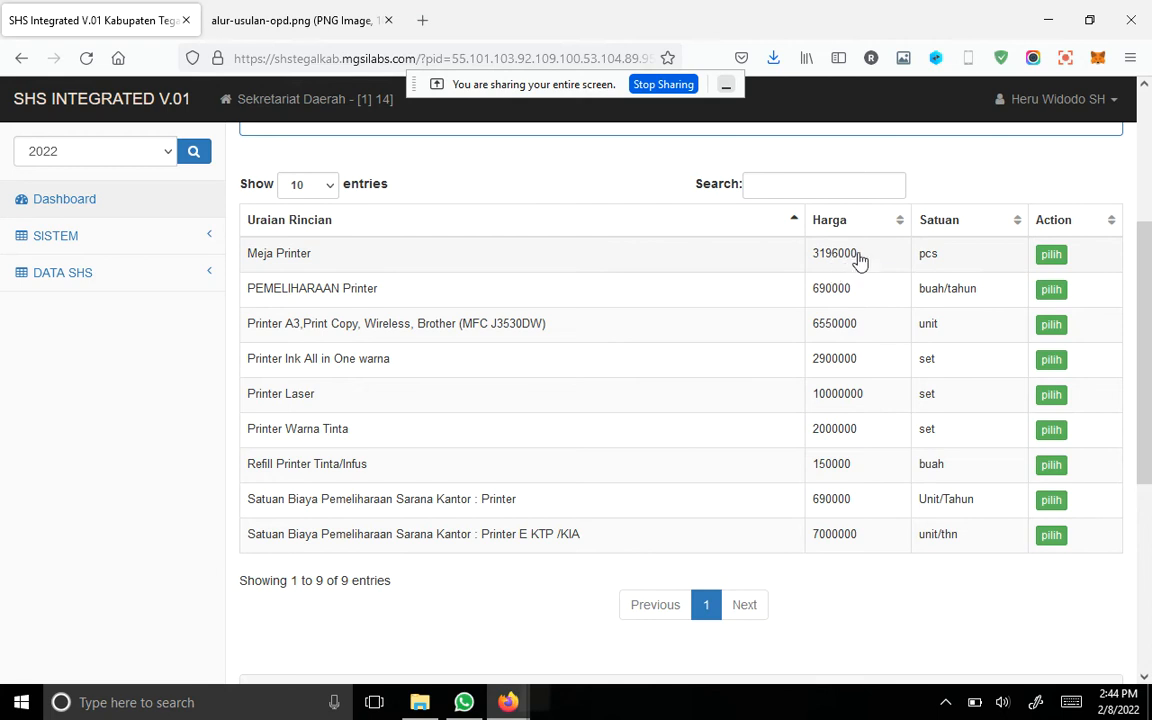
{"action": "left_click", "coordinate": [1051, 256]}
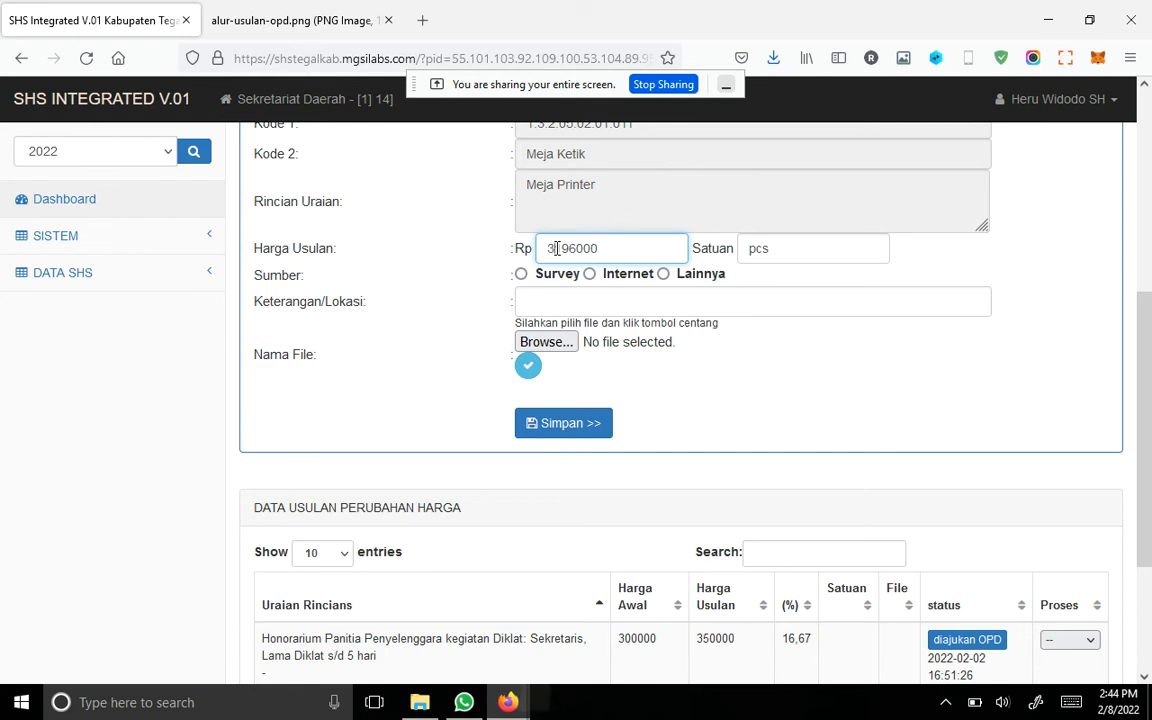
{"action": "left_click_drag", "start_coordinate": [557, 248], "coordinate": [572, 248]}
{"action": "type", "text": "2"}
{"action": "scroll", "coordinate": [760, 300], "scroll_direction": "up", "scroll_amount": 3}
{"action": "scroll", "coordinate": [432, 383], "scroll_direction": "down", "scroll_amount": 1}
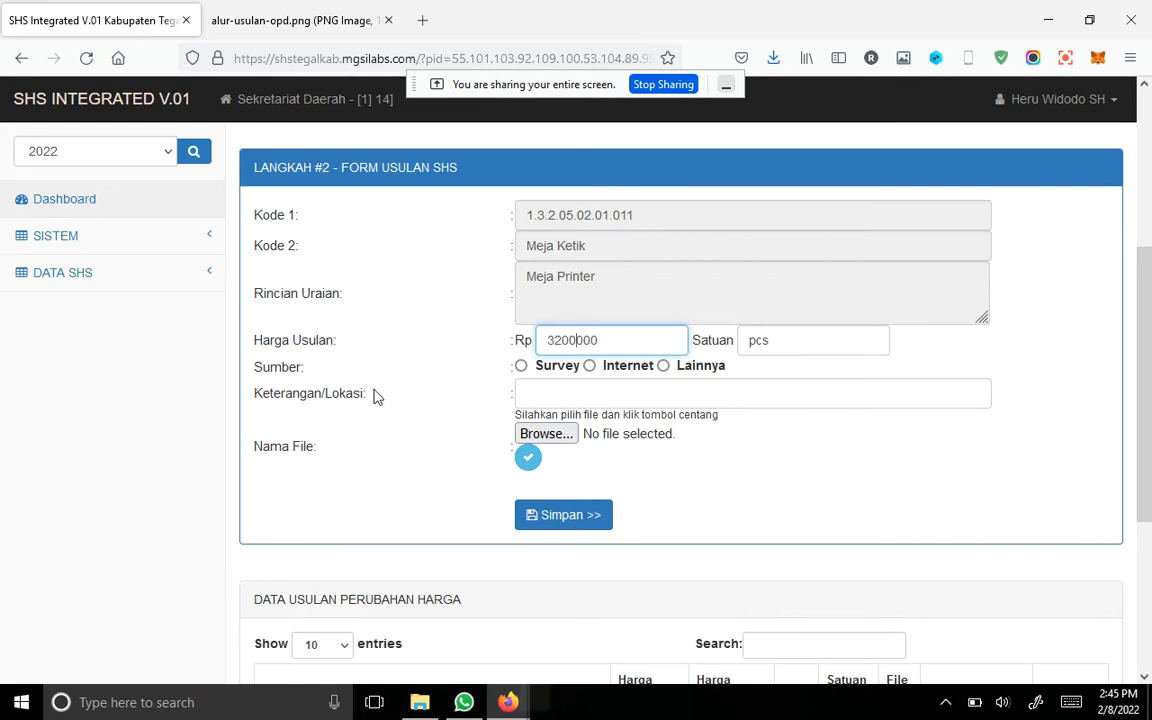
Step: Set the proposal's source to Survey and its Keterangan/Lokasi to "Slawi"
{"action": "left_click", "coordinate": [656, 392]}
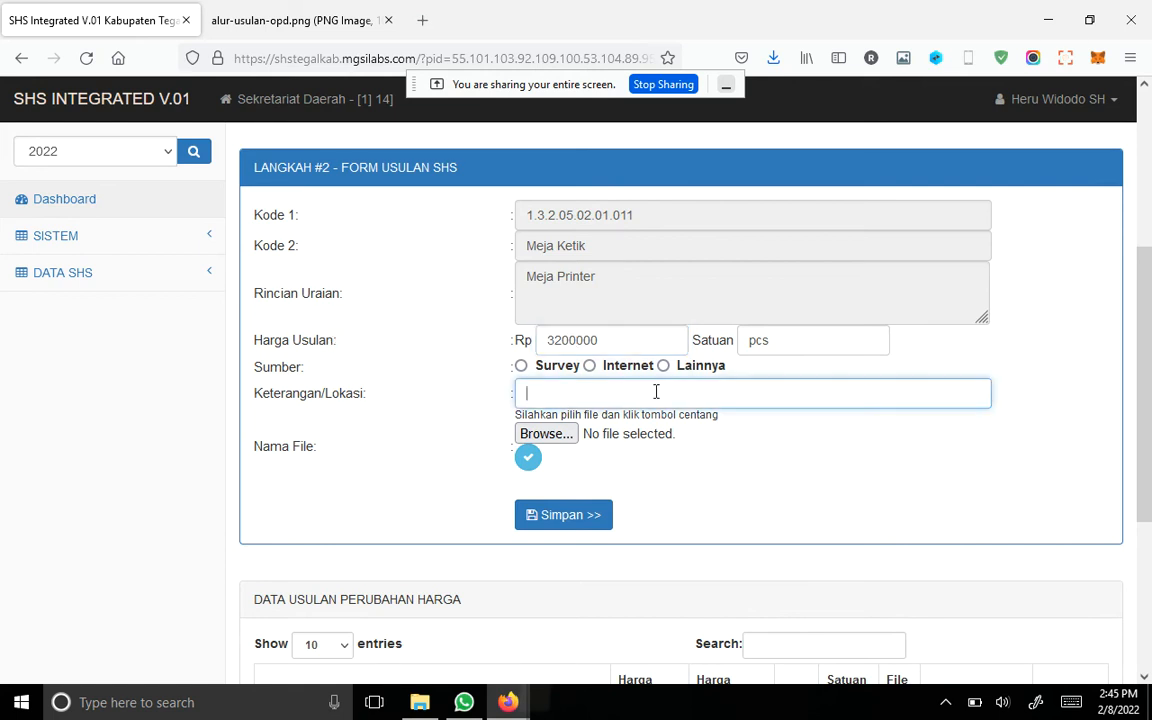
{"action": "left_click", "coordinate": [522, 367]}
{"action": "left_click", "coordinate": [567, 392]}
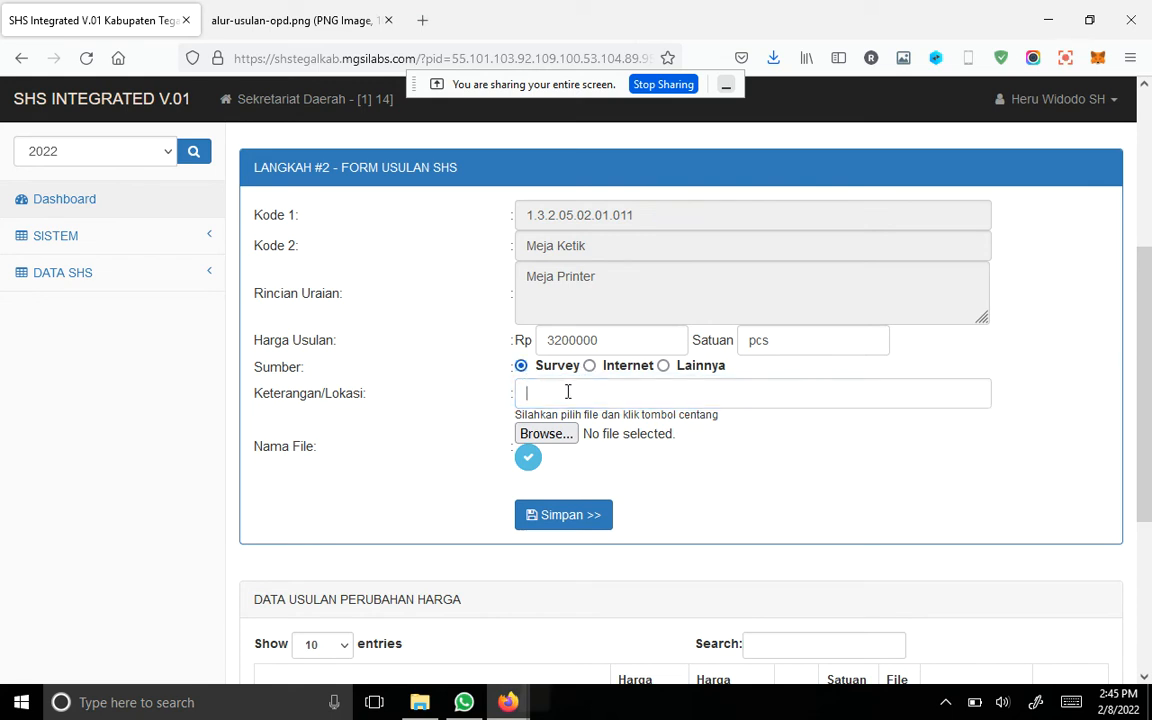
{"action": "type", "text": "Slawi"}
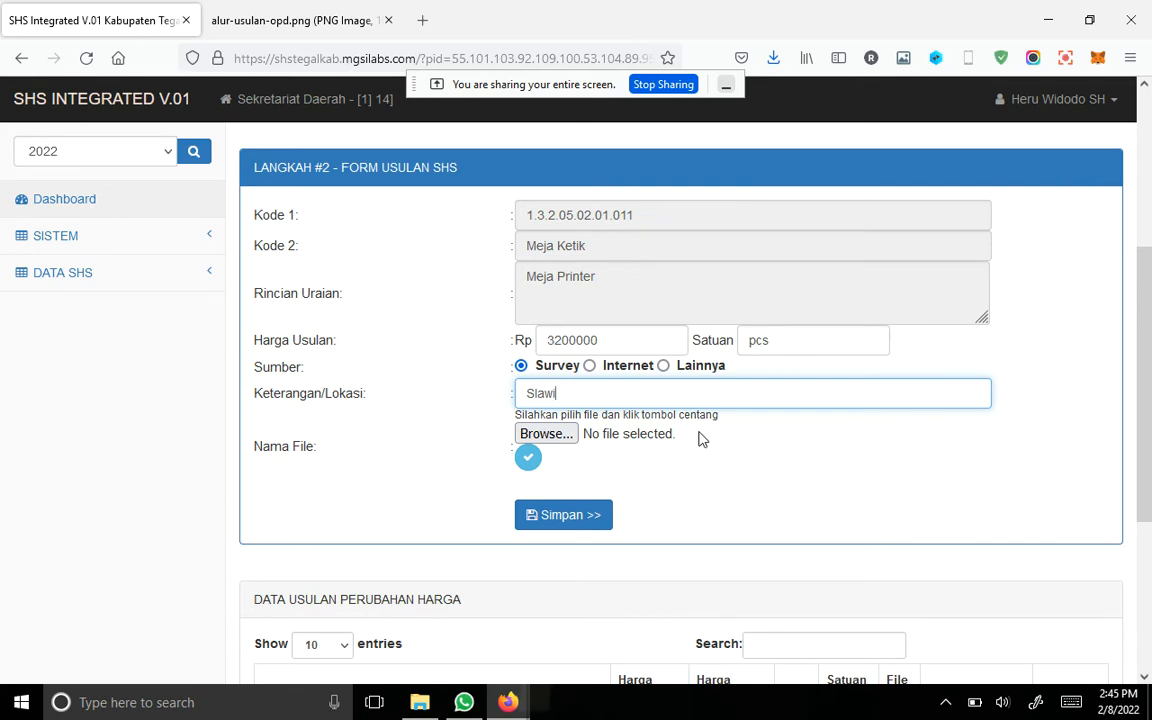
Step: Attach "WhatsApp Image 2022-01-03 at 2.56.45 PM.jpeg" from Downloads as the proposal's supporting file and confirm its upload
{"action": "scroll", "coordinate": [699, 437], "scroll_direction": "down", "scroll_amount": 1}
{"action": "left_click", "coordinate": [578, 345]}
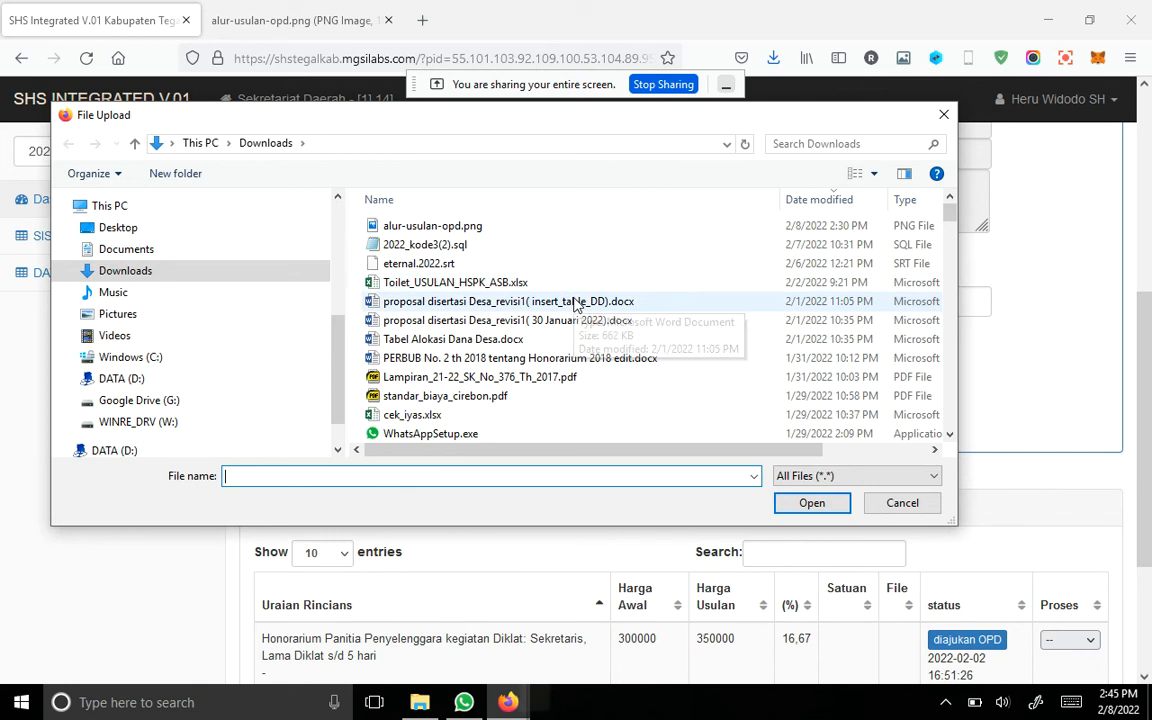
{"action": "scroll", "coordinate": [610, 352], "scroll_direction": "down", "scroll_amount": 1}
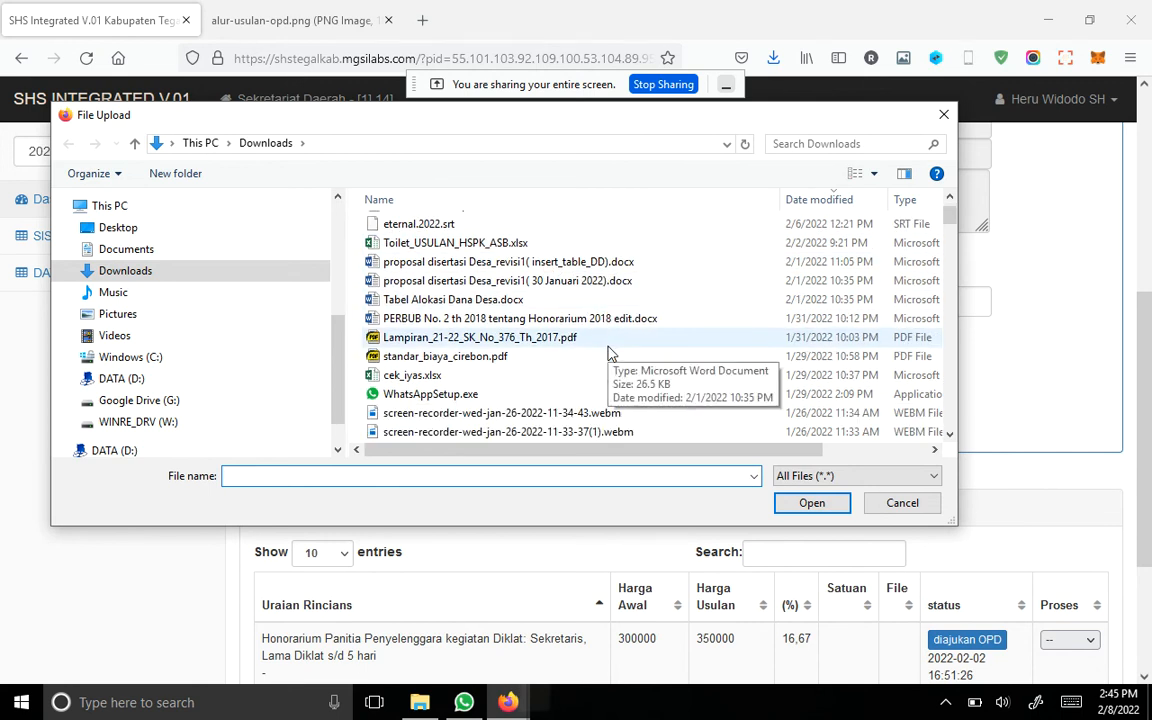
{"action": "scroll", "coordinate": [610, 352], "scroll_direction": "down", "scroll_amount": 3}
{"action": "scroll", "coordinate": [609, 355], "scroll_direction": "down", "scroll_amount": 5}
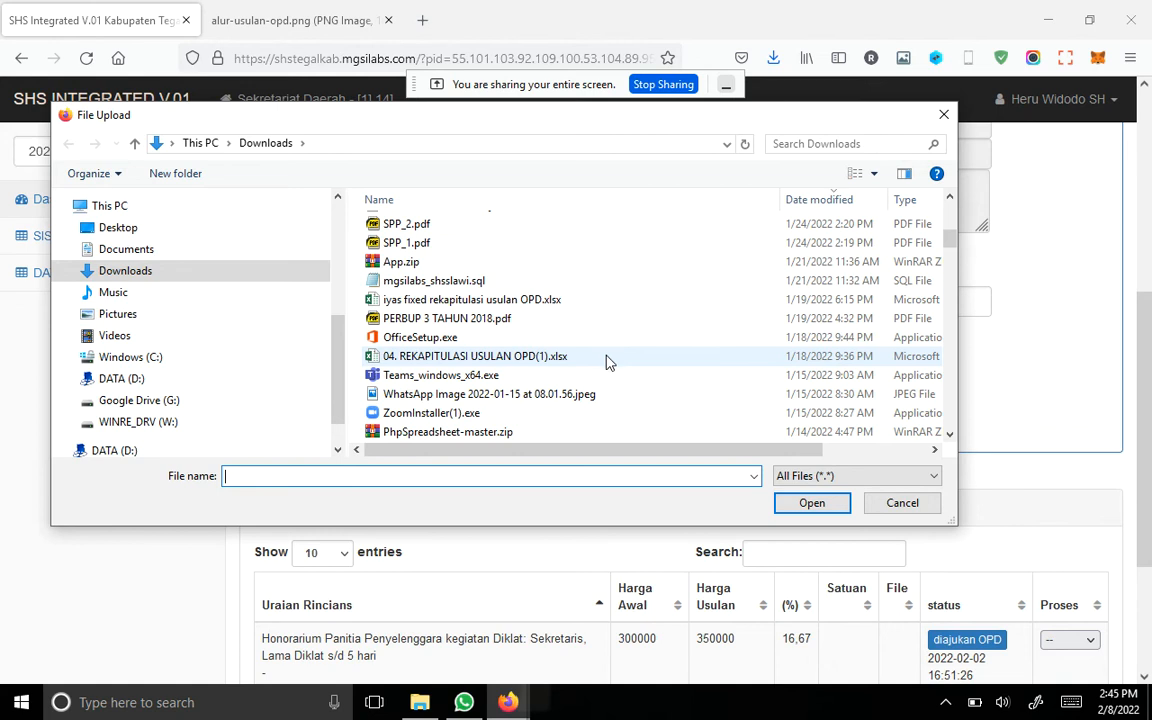
{"action": "scroll", "coordinate": [591, 357], "scroll_direction": "down", "scroll_amount": 4}
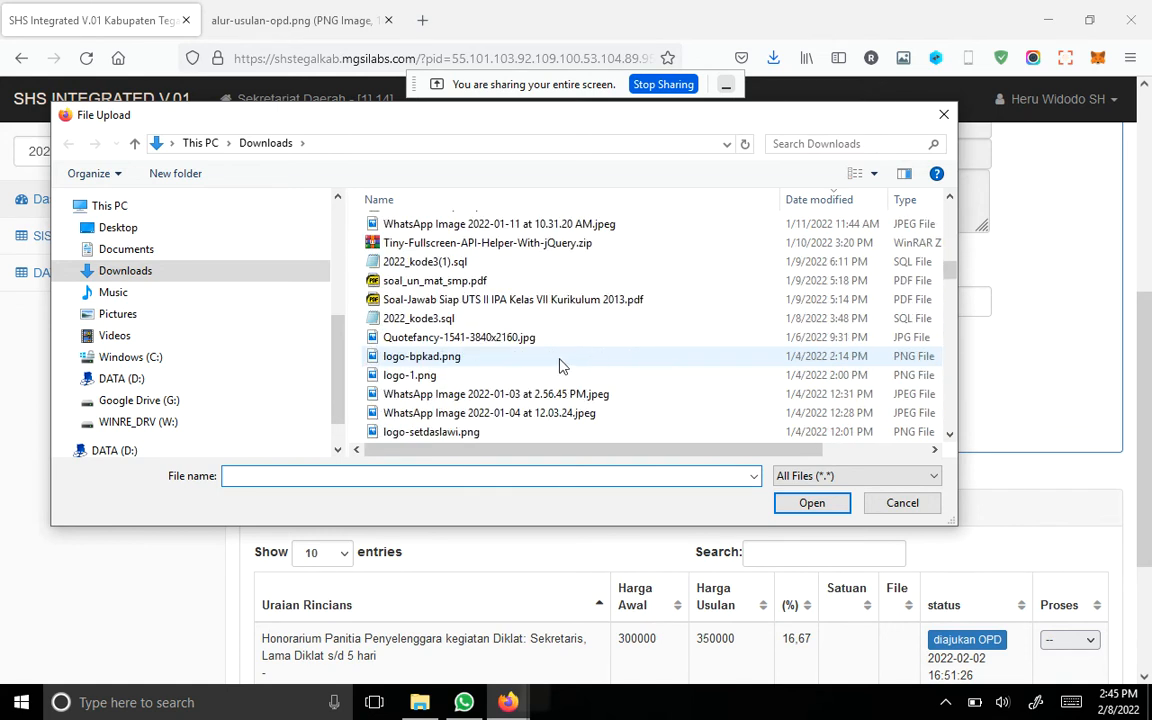
{"action": "scroll", "coordinate": [530, 379], "scroll_direction": "down", "scroll_amount": 1}
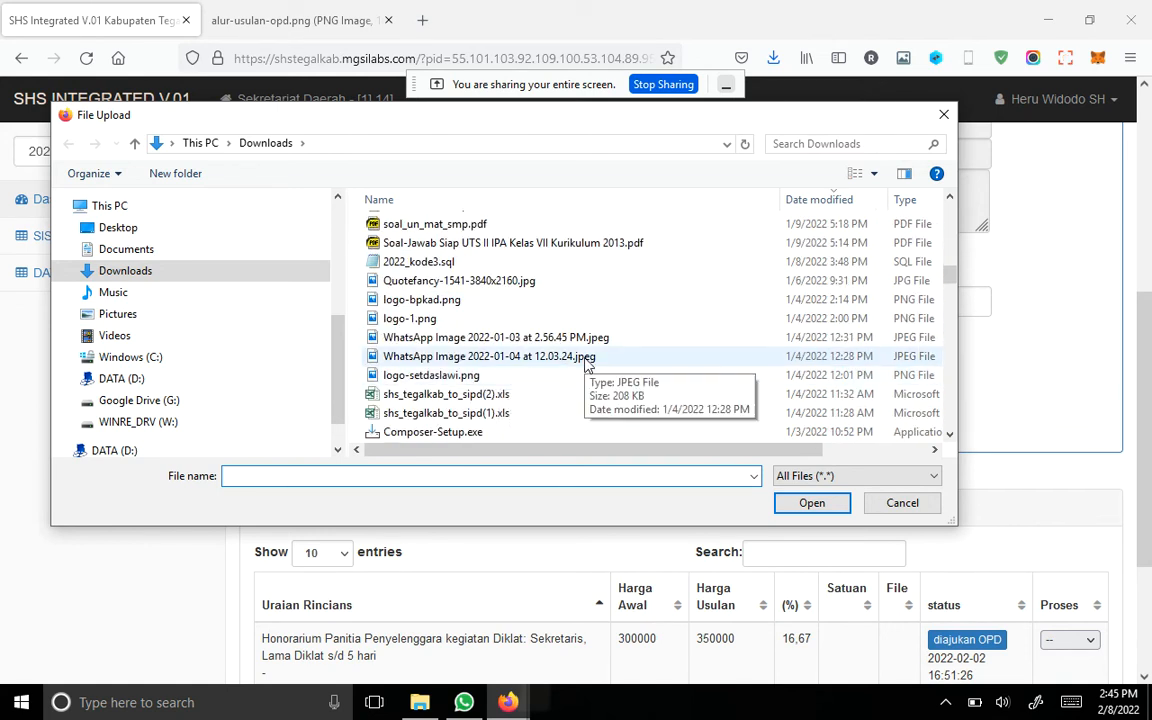
{"action": "scroll", "coordinate": [572, 372], "scroll_direction": "down", "scroll_amount": 1}
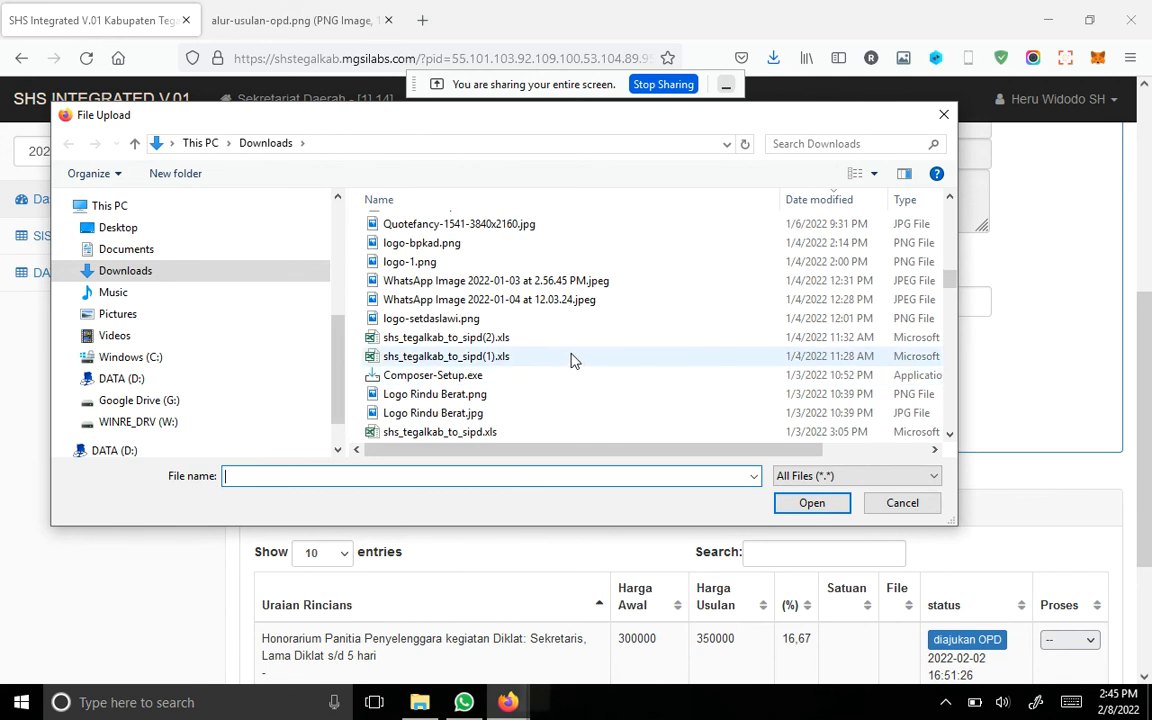
{"action": "left_click", "coordinate": [580, 283]}
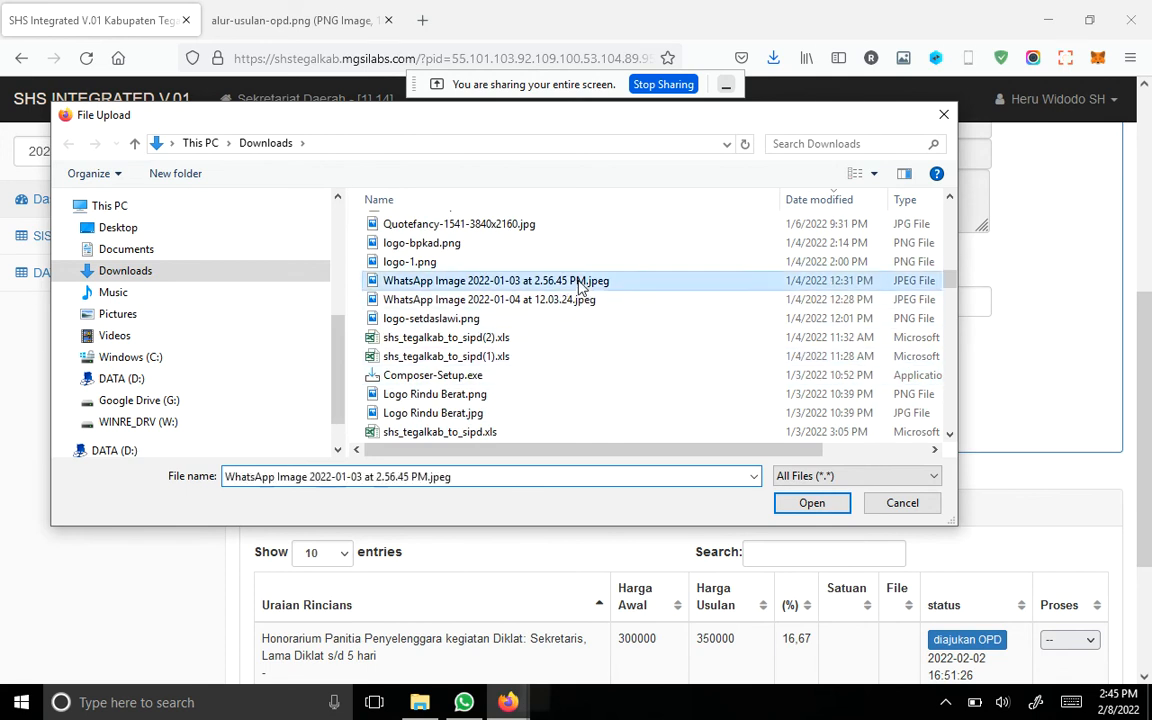
{"action": "left_click", "coordinate": [812, 503]}
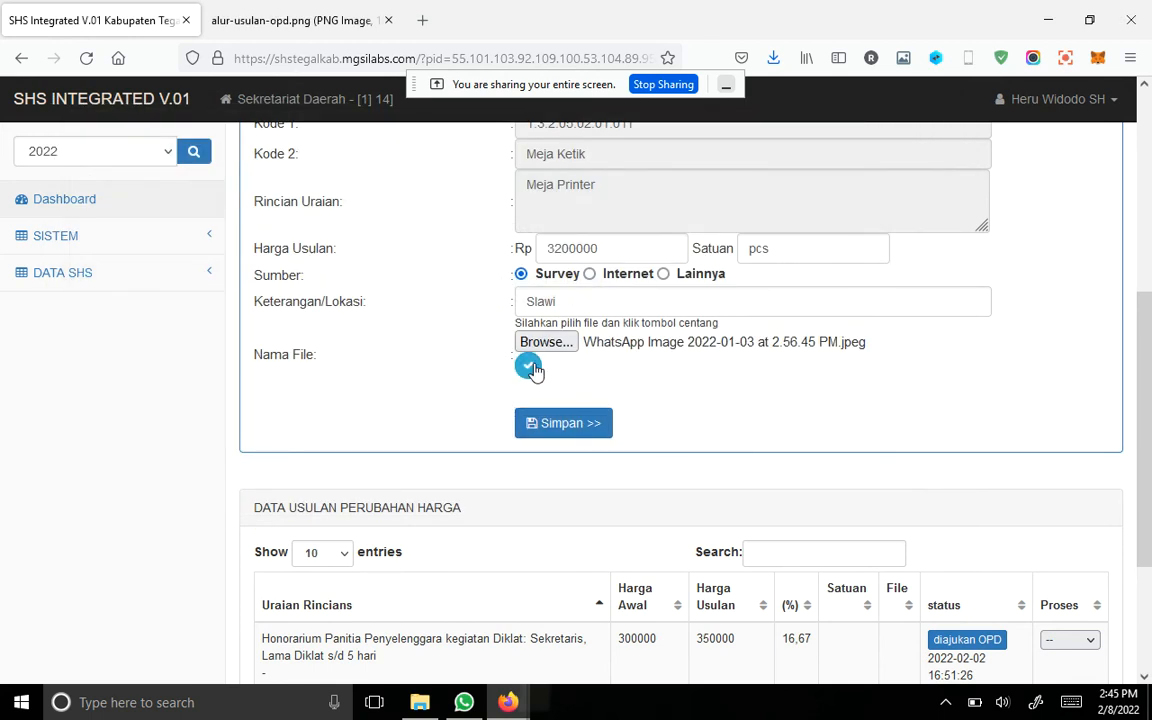
{"action": "left_click", "coordinate": [530, 367]}
{"action": "left_click", "coordinate": [727, 414]}
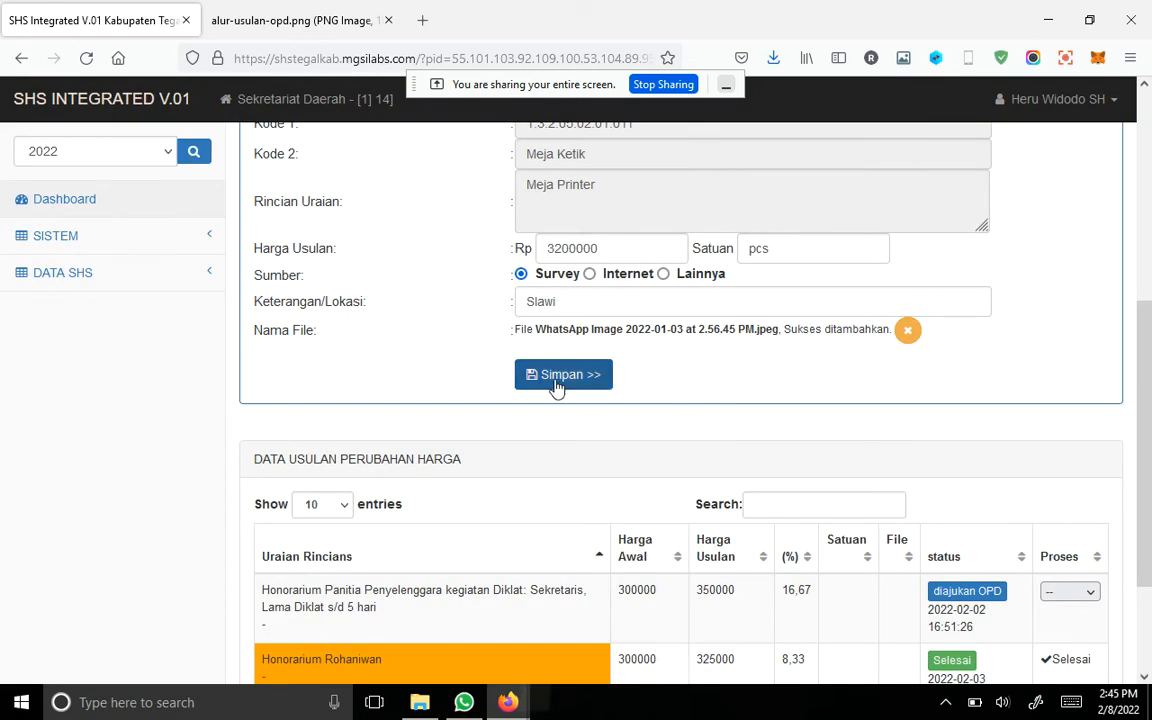
Step: Save the Meja Printer price-change proposal and check its entry in the list of proposed price changes
{"action": "scroll", "coordinate": [725, 362], "scroll_direction": "up", "scroll_amount": 2}
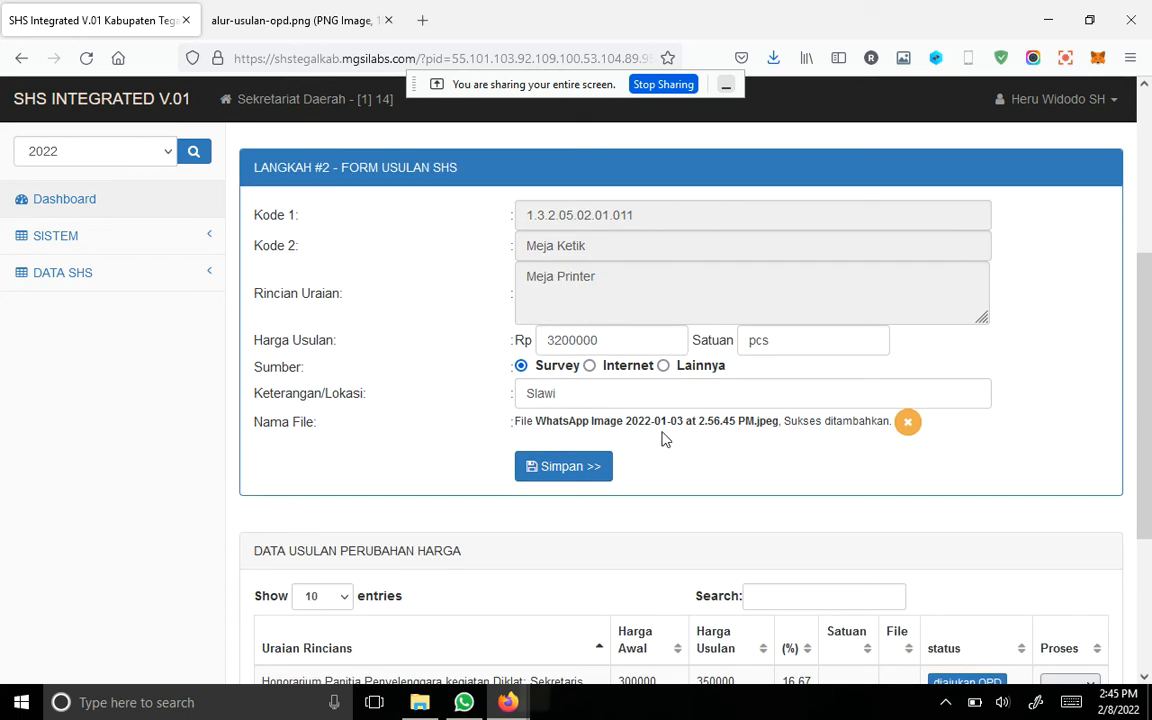
{"action": "left_click", "coordinate": [580, 470]}
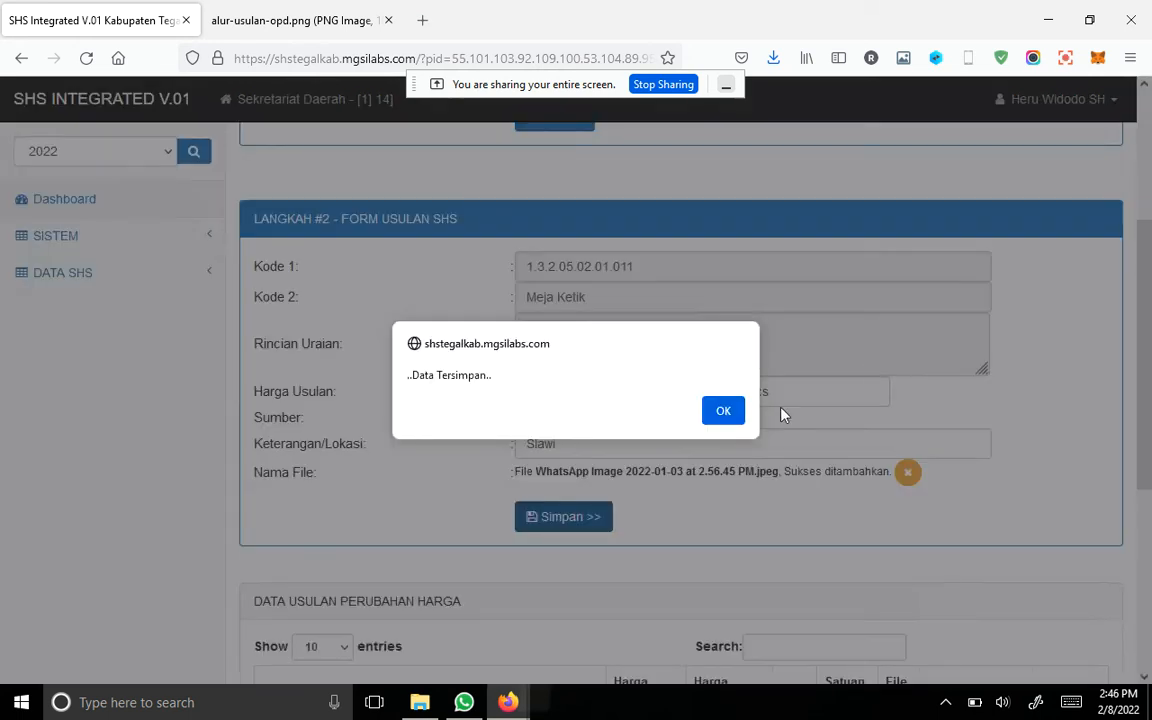
{"action": "left_click", "coordinate": [720, 410]}
{"action": "scroll", "coordinate": [716, 425], "scroll_direction": "down", "scroll_amount": 4}
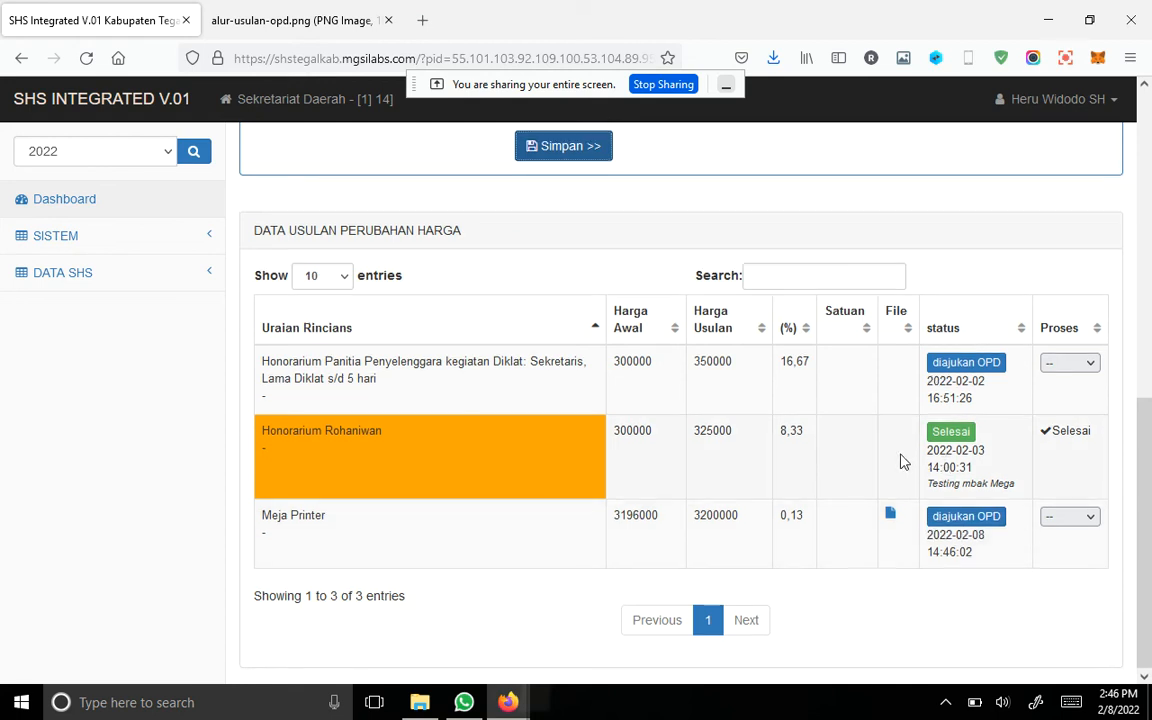
Step: Replace the search keyword with "honorarium" and search the SHS price data for it
{"action": "scroll", "coordinate": [703, 416], "scroll_direction": "up", "scroll_amount": 5}
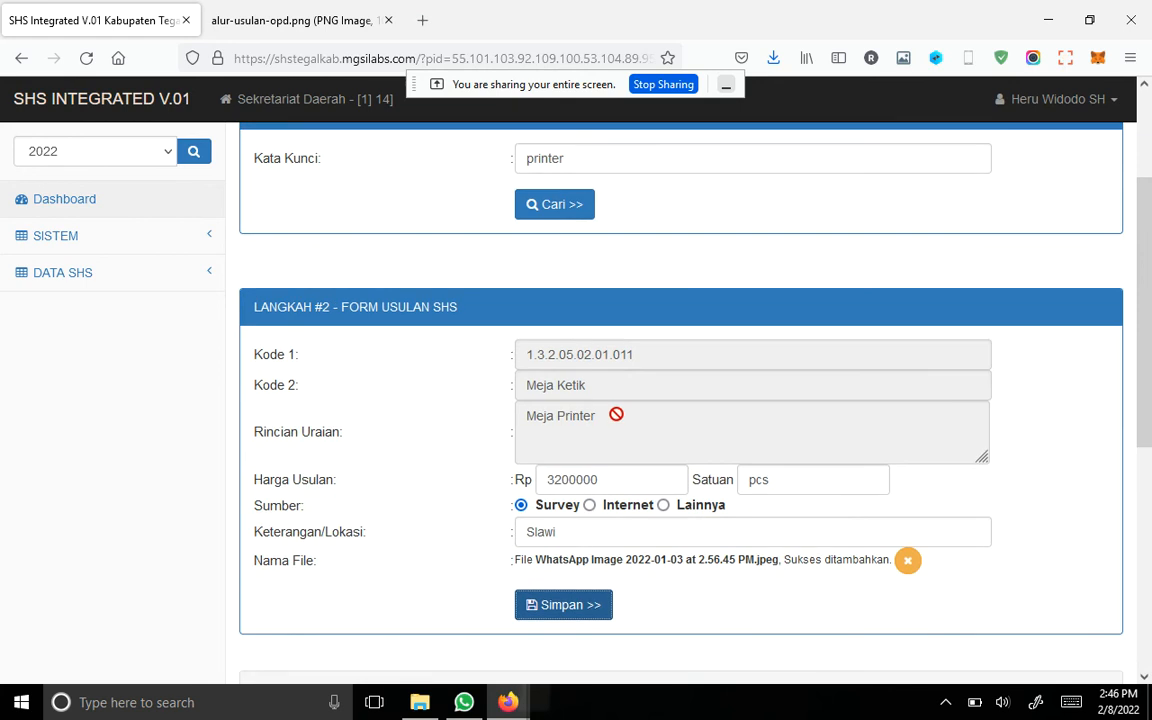
{"action": "scroll", "coordinate": [614, 411], "scroll_direction": "up", "scroll_amount": 2}
{"action": "scroll", "coordinate": [617, 383], "scroll_direction": "down", "scroll_amount": 1}
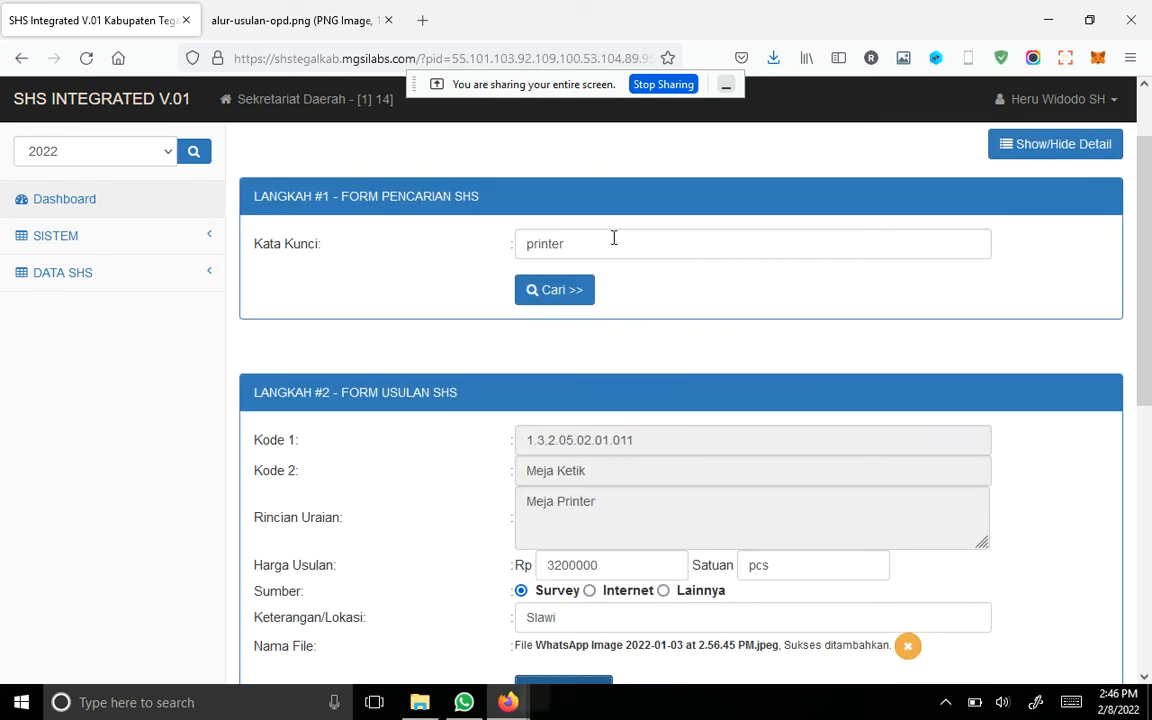
{"action": "left_click_drag", "start_coordinate": [614, 236], "coordinate": [419, 234]}
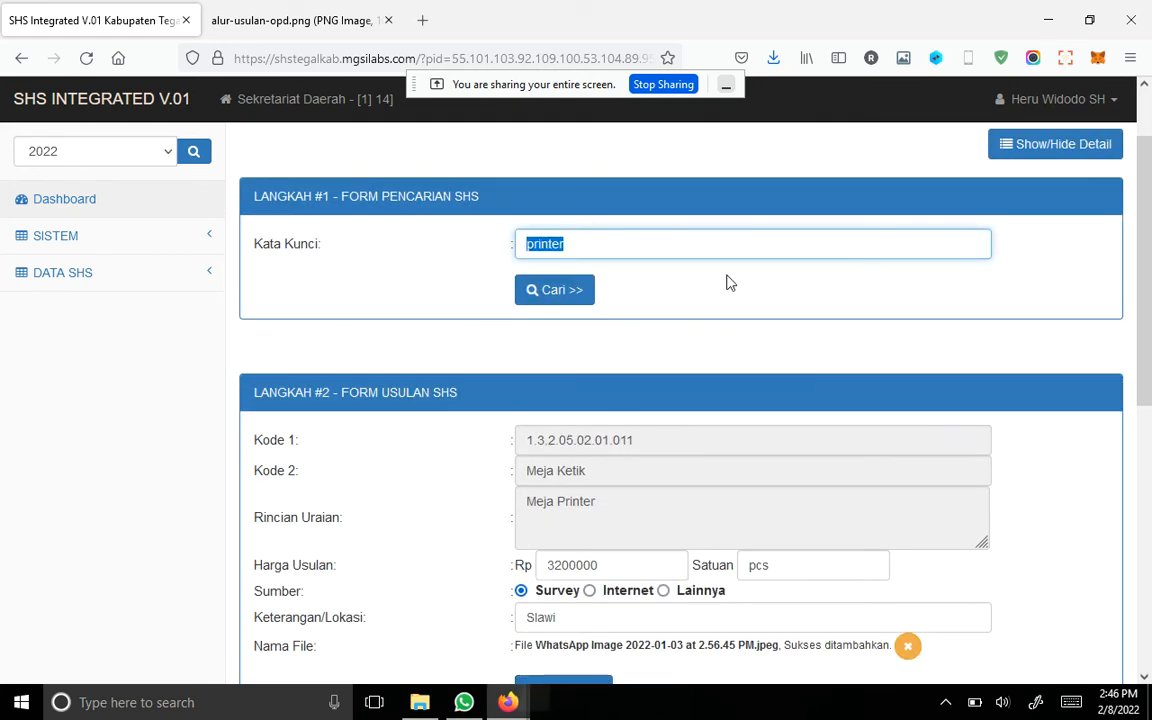
{"action": "type", "text": "h"}
{"action": "key", "text": "BackSpace"}
{"action": "key", "text": "BackSpace"}
{"action": "key", "text": "BackSpace"}
{"action": "type", "text": "honorarium"}
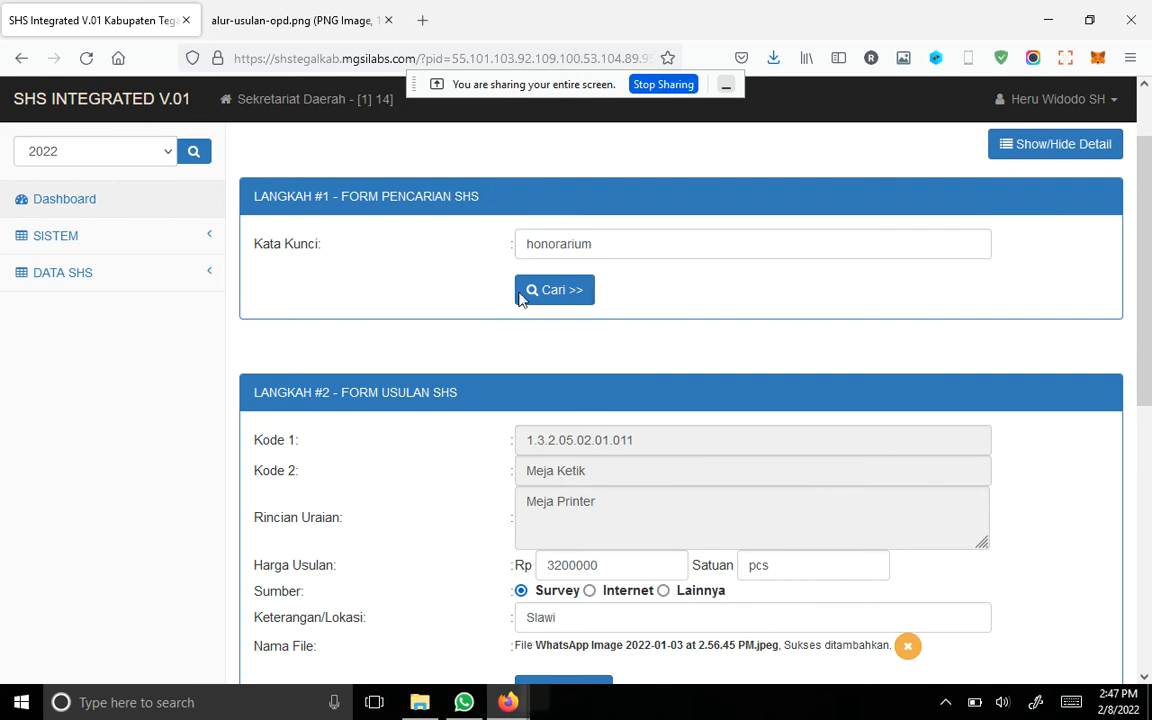
{"action": "left_click", "coordinate": [522, 289]}
Step: Load the Honorarium Moderator item priced per jam into the proposal form and review its proposed price field
{"action": "scroll", "coordinate": [705, 387], "scroll_direction": "down", "scroll_amount": 3}
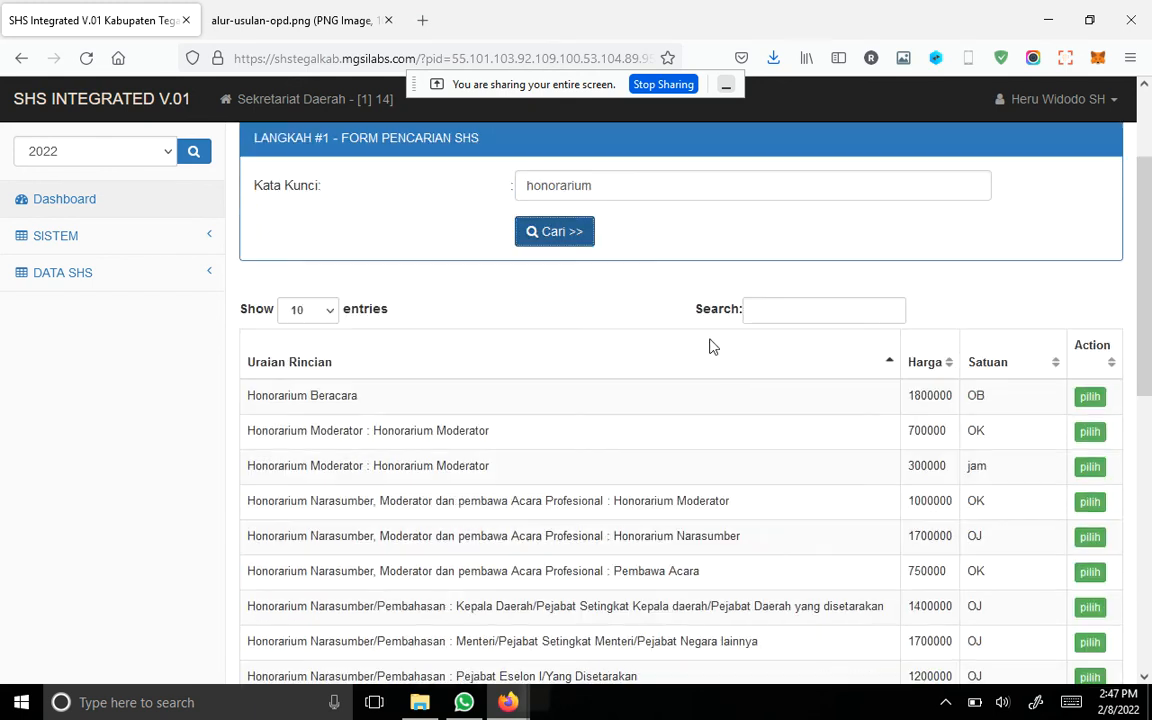
{"action": "scroll", "coordinate": [680, 350], "scroll_direction": "down", "scroll_amount": 2}
{"action": "scroll", "coordinate": [825, 311], "scroll_direction": "up", "scroll_amount": 2}
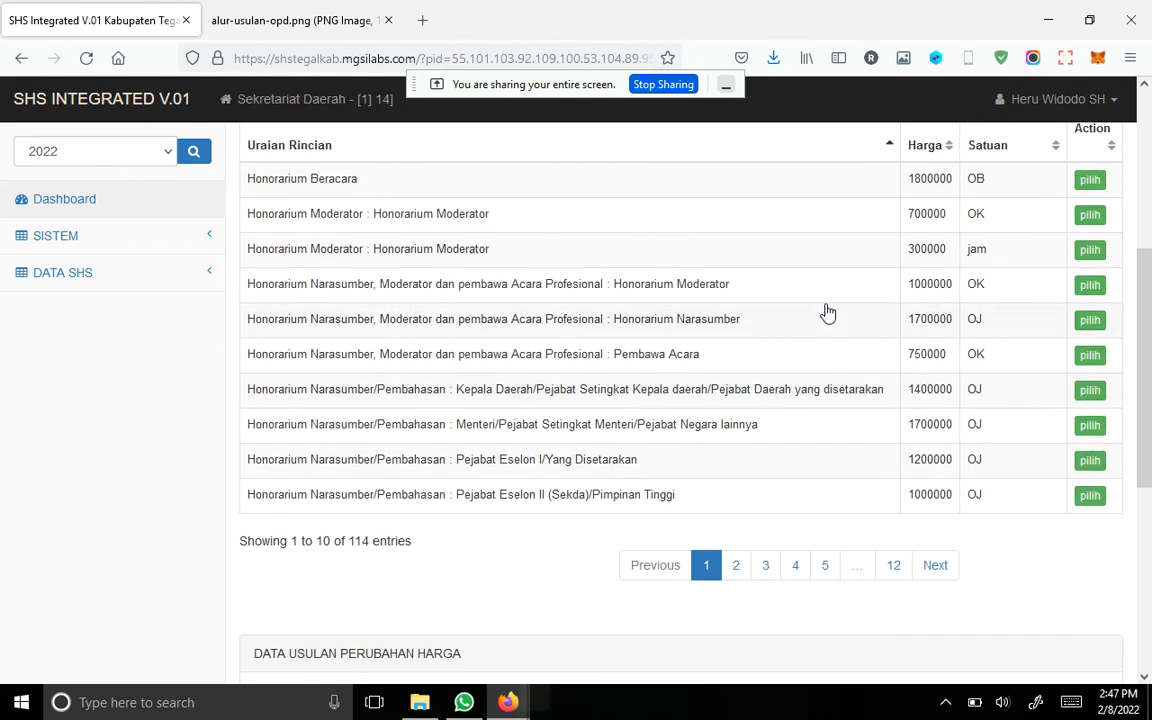
{"action": "left_click", "coordinate": [1086, 256]}
{"action": "key", "text": "ctrl+a"}
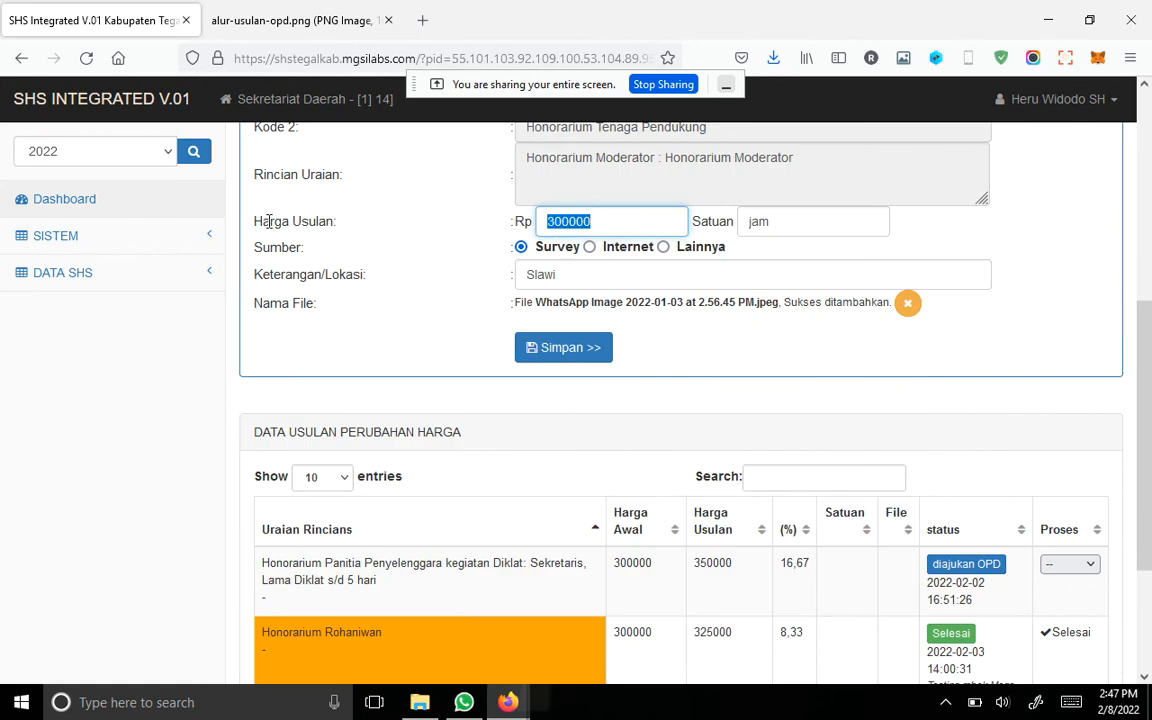
{"action": "scroll", "coordinate": [743, 404], "scroll_direction": "up", "scroll_amount": 1}
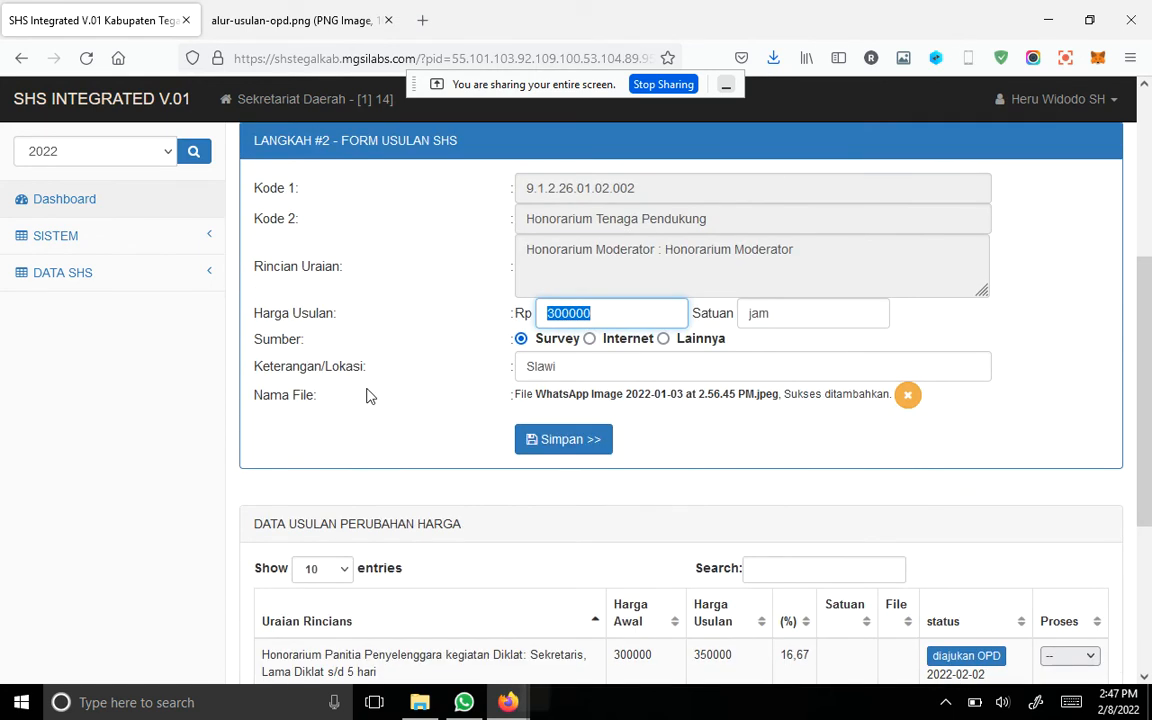
{"action": "left_click", "coordinate": [360, 340]}
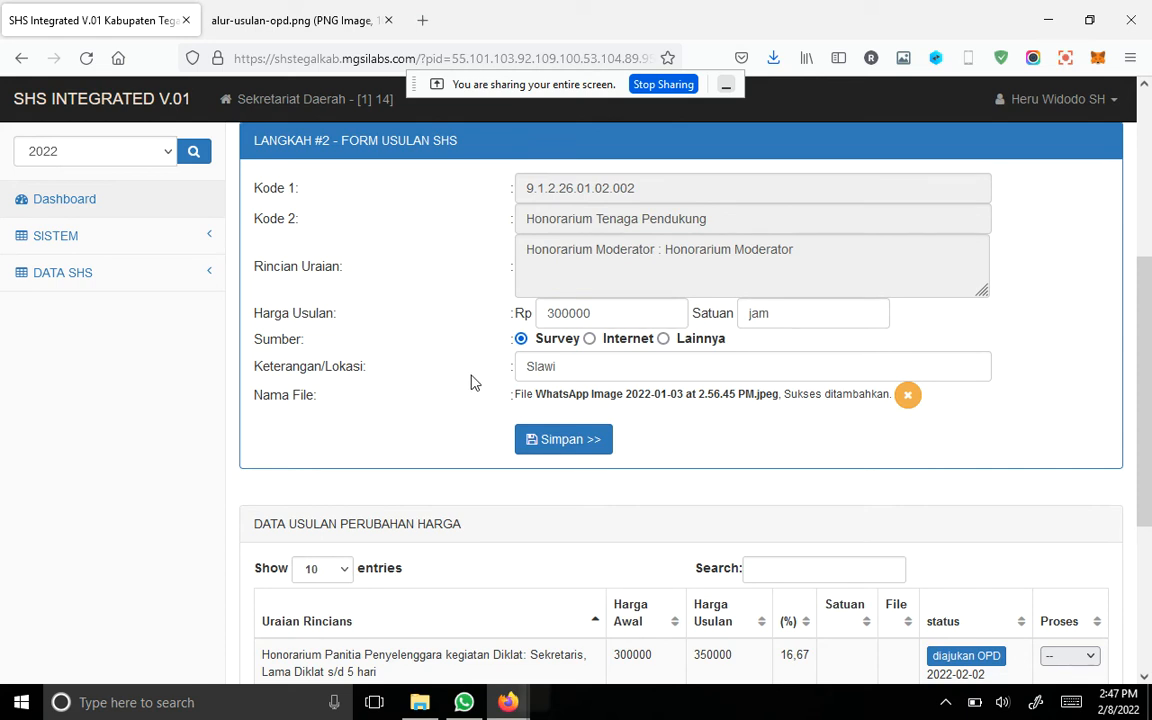
Step: Open the Penambahan Item SHS page and show its detail form for proposing a new item
{"action": "left_click", "coordinate": [134, 280]}
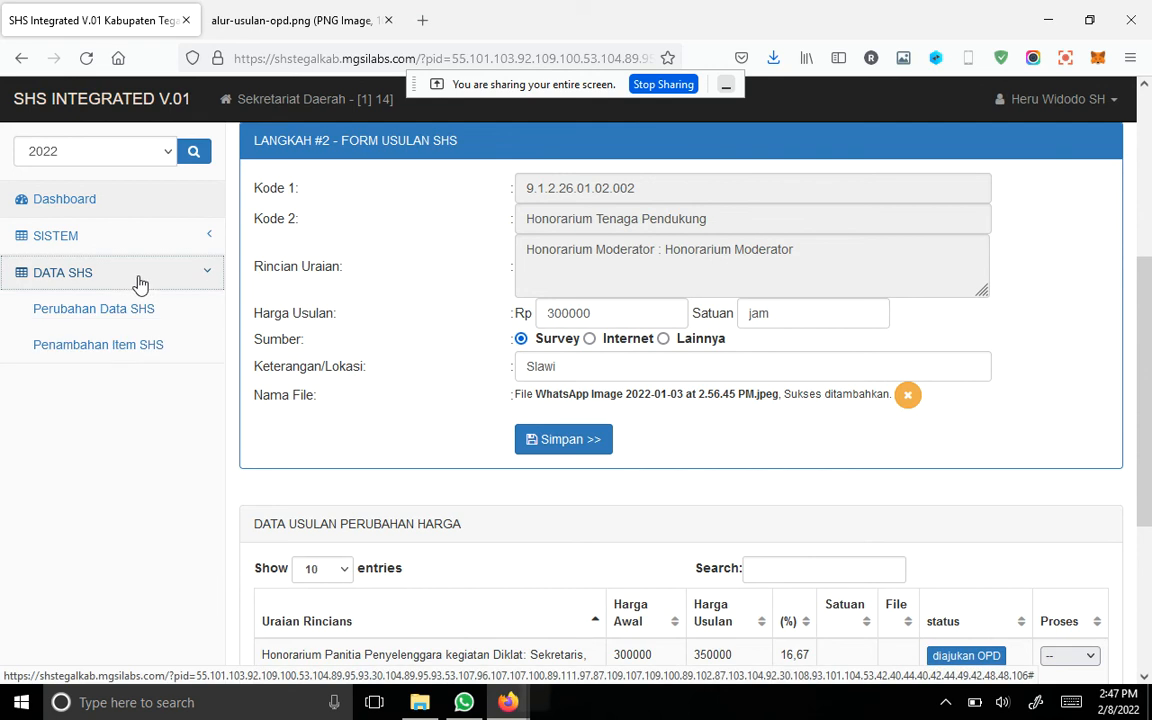
{"action": "left_click", "coordinate": [160, 345]}
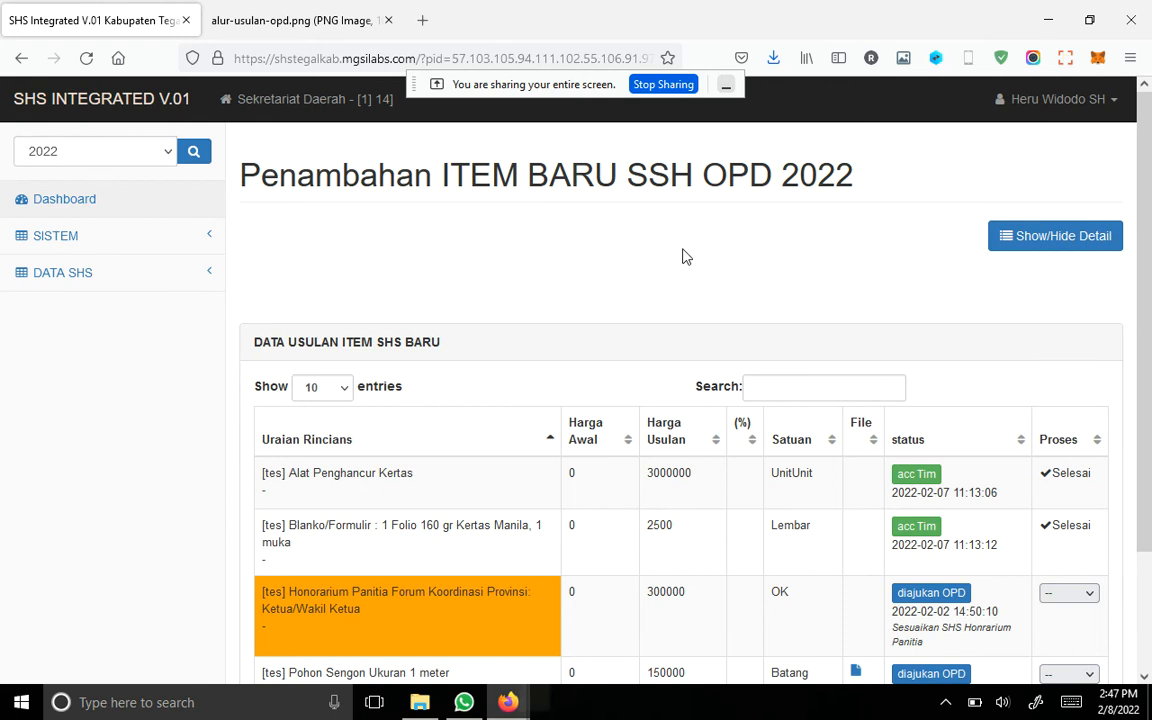
{"action": "left_click", "coordinate": [999, 240]}
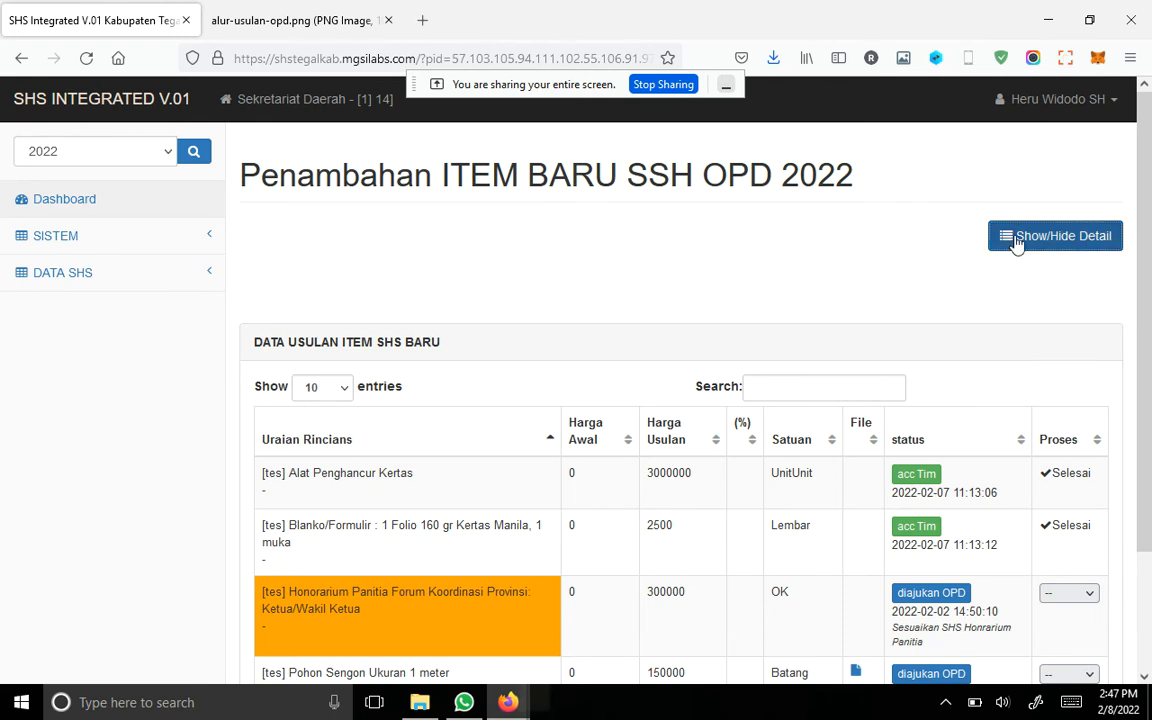
Step: Search the parent SHS data for the keyword "printer" and look through the SHS Master matches
{"action": "left_click", "coordinate": [588, 336]}
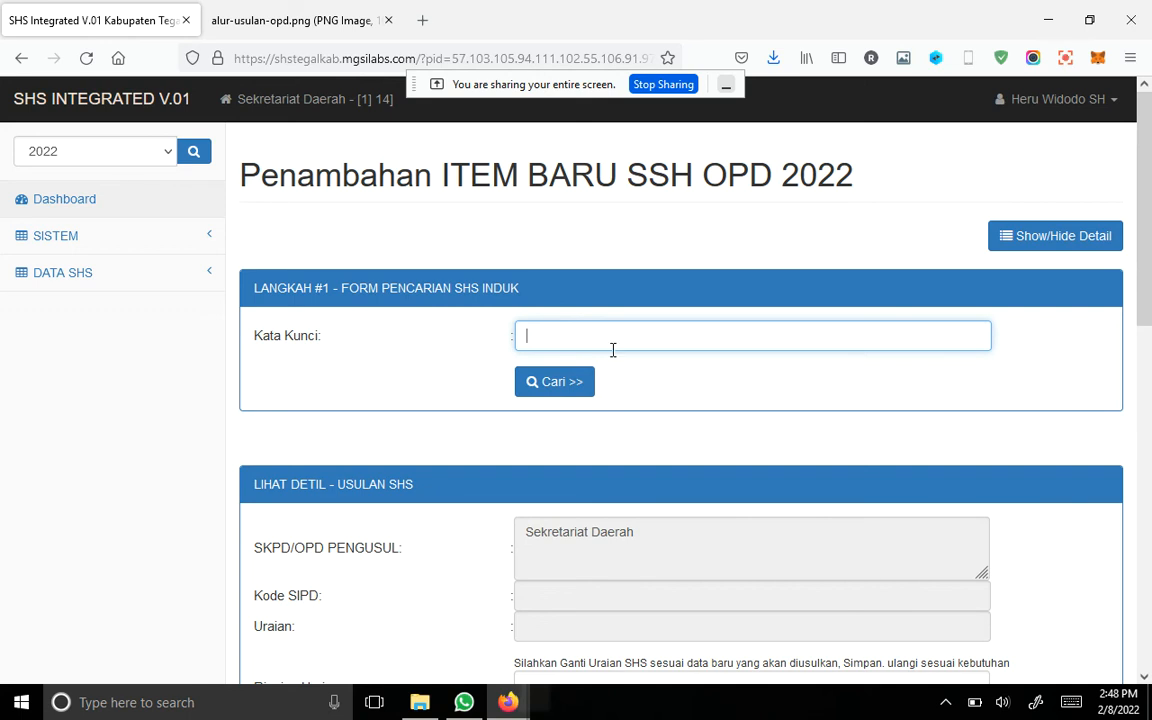
{"action": "scroll", "coordinate": [613, 349], "scroll_direction": "down", "scroll_amount": 2}
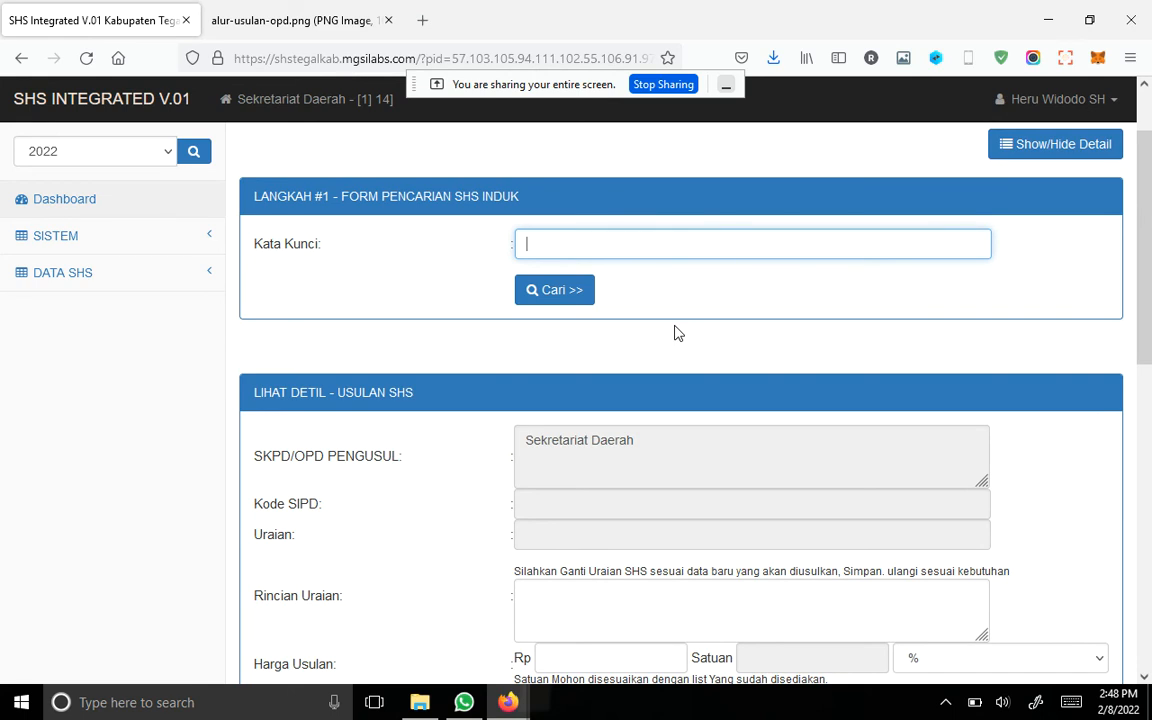
{"action": "type", "text": "printer"}
{"action": "left_click", "coordinate": [560, 290]}
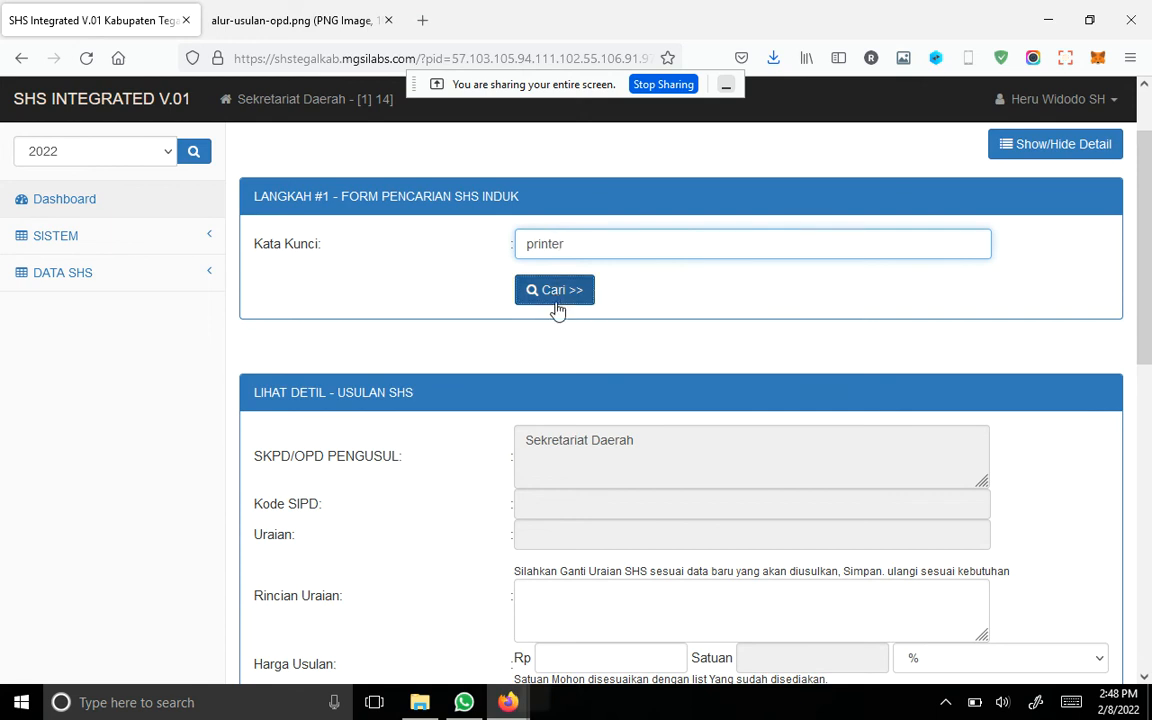
{"action": "scroll", "coordinate": [741, 445], "scroll_direction": "down", "scroll_amount": 3}
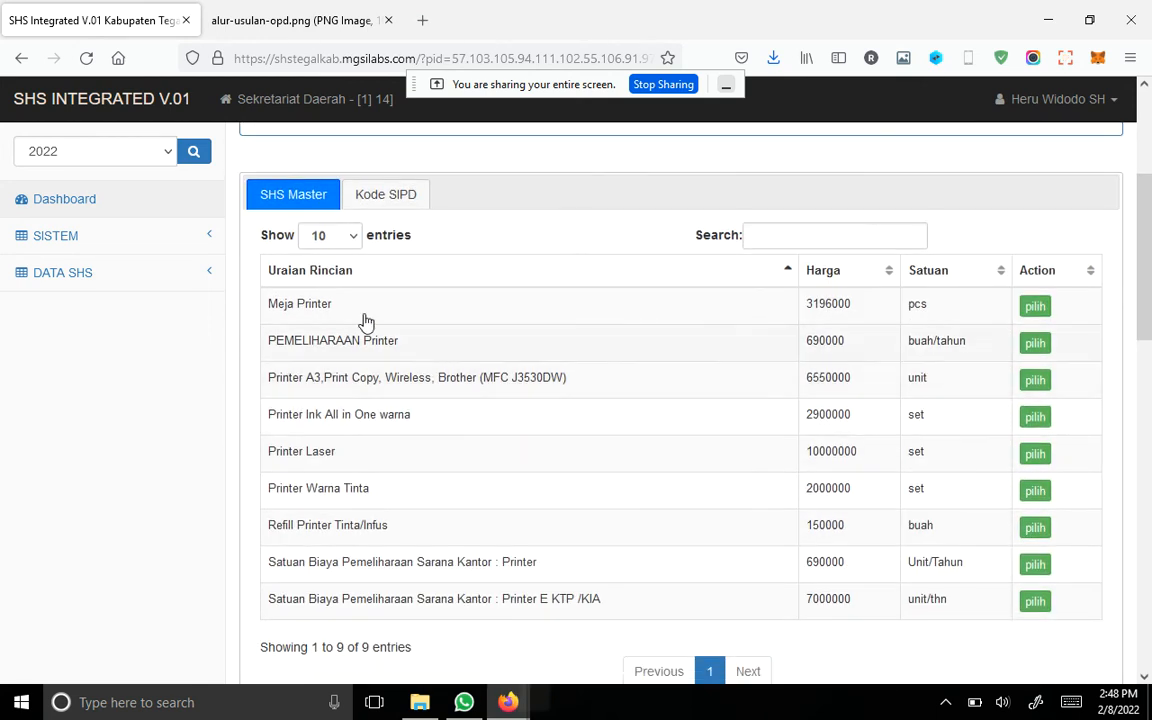
Step: Filter the SHS Master matches by "meja" and choose Meja Printer as the parent item
{"action": "left_click", "coordinate": [780, 236]}
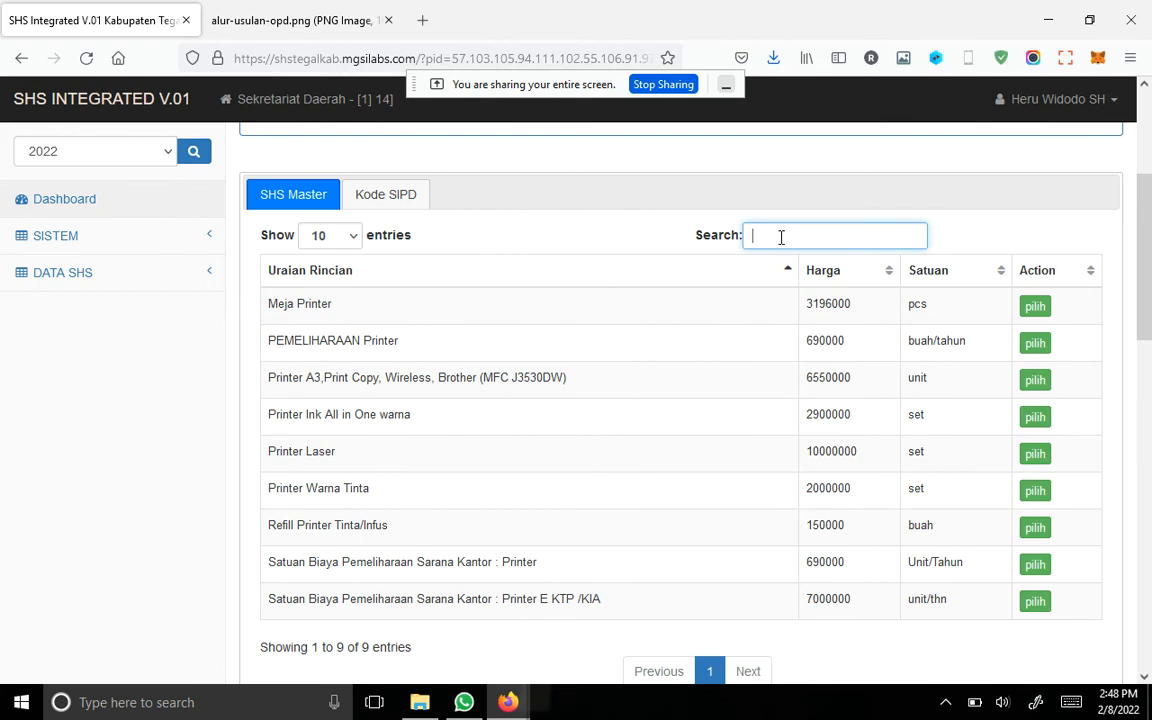
{"action": "type", "text": "meja"}
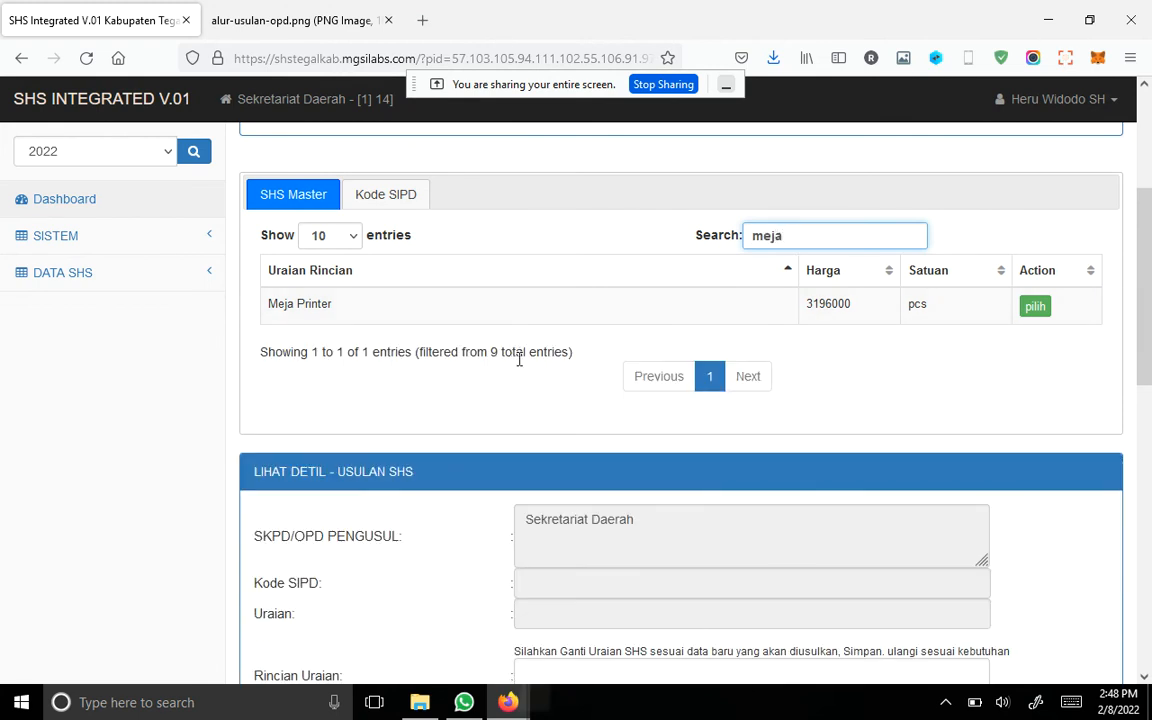
{"action": "scroll", "coordinate": [575, 368], "scroll_direction": "up", "scroll_amount": 1}
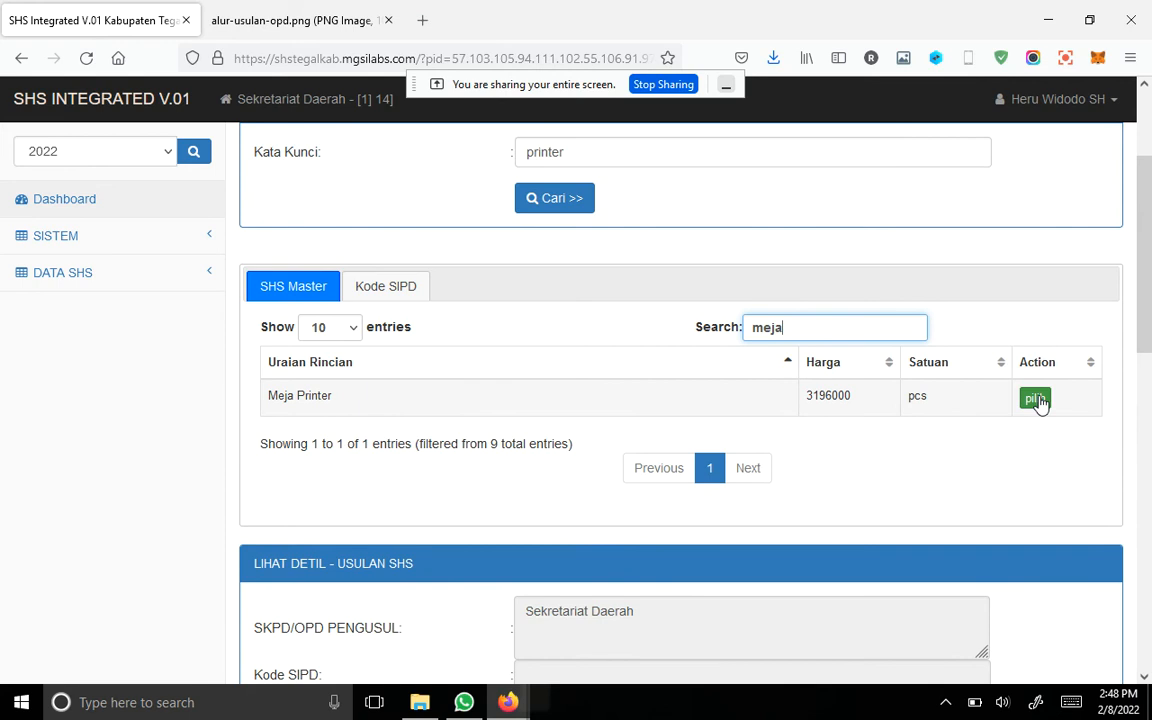
{"action": "left_click", "coordinate": [1036, 399]}
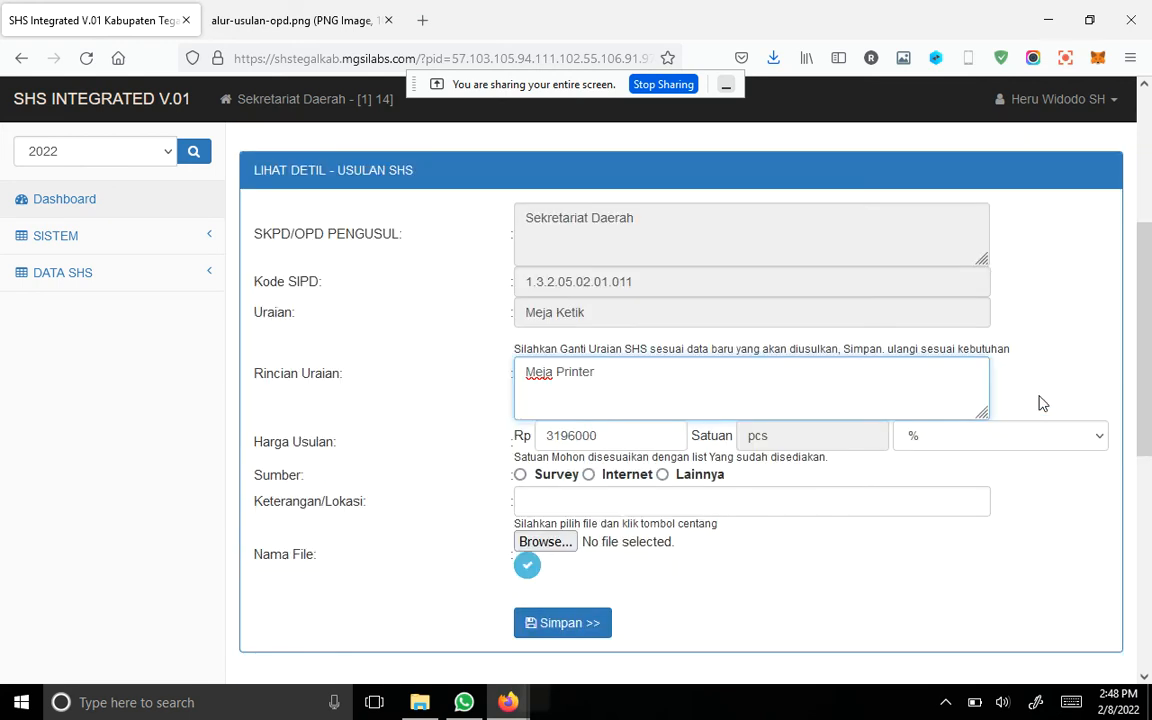
Step: Change the Rincian Uraian of the proposal to "[tes] Meja Printer Stainless"
{"action": "triple_click", "coordinate": [524, 371]}
{"action": "left_click", "coordinate": [771, 367]}
{"action": "type", "text": "[tes"}
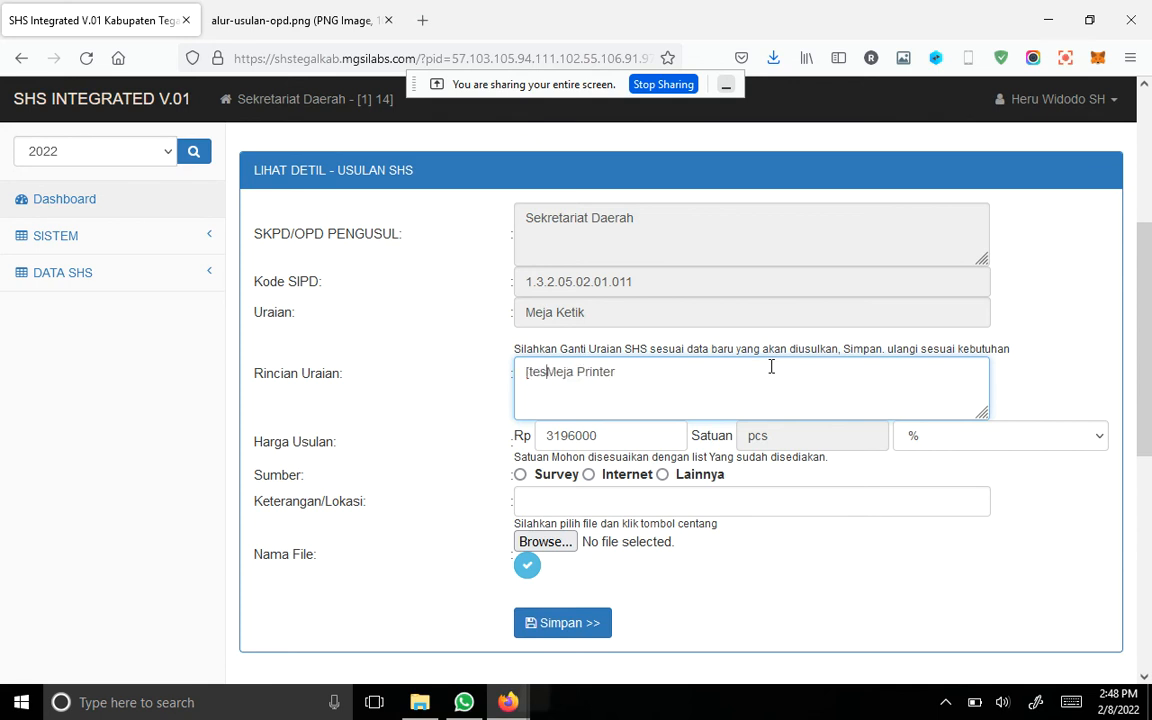
{"action": "type", "text": "] Meja Printer Stainless"}
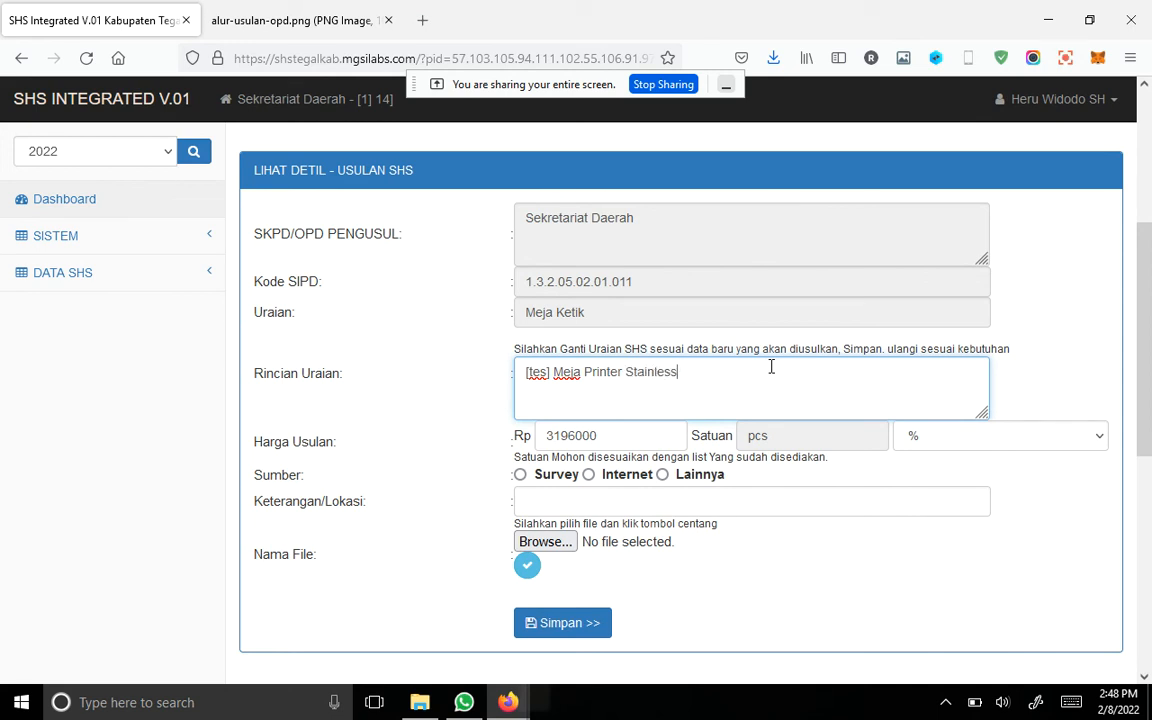
Step: Set the proposed price to Rp 2500000 and the Satuan to Unit
{"action": "scroll", "coordinate": [850, 445], "scroll_direction": "down", "scroll_amount": 2}
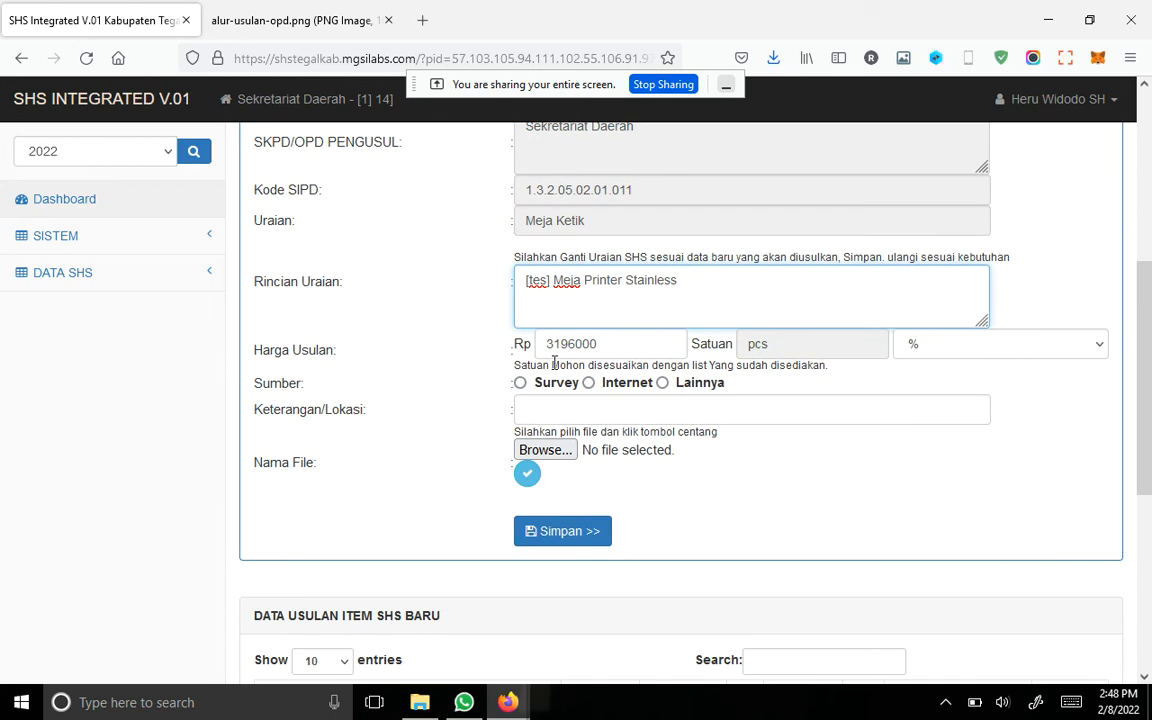
{"action": "key", "text": "Tab"}
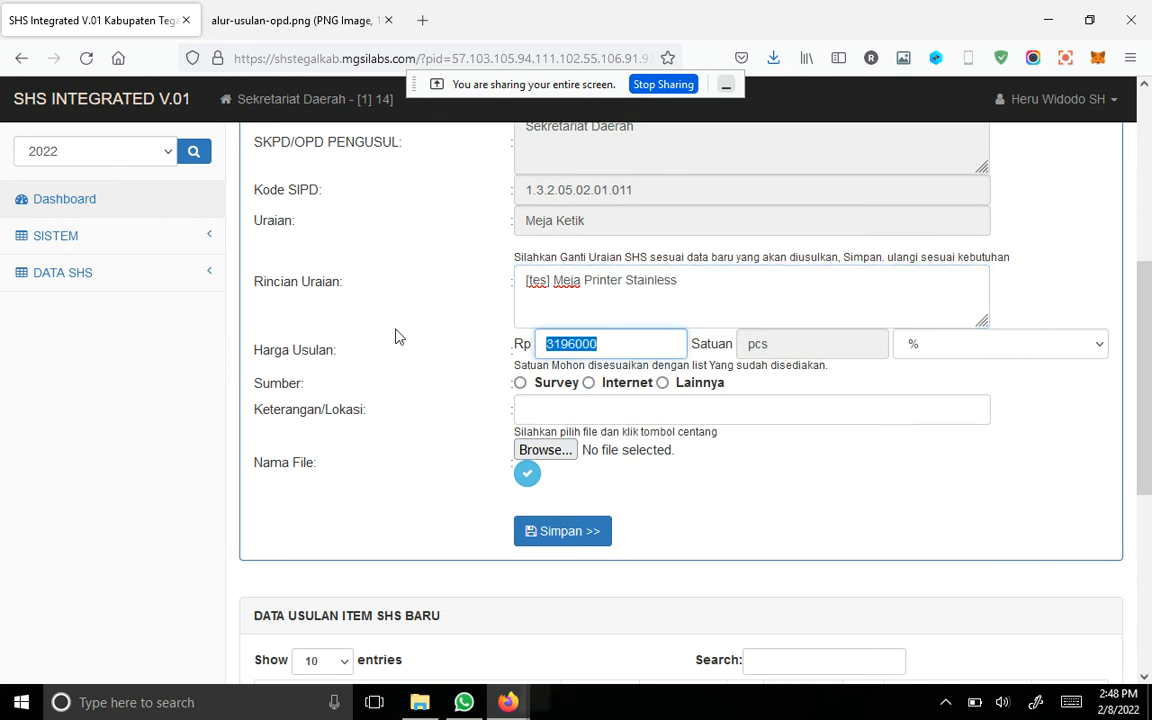
{"action": "key", "text": "BackSpace"}
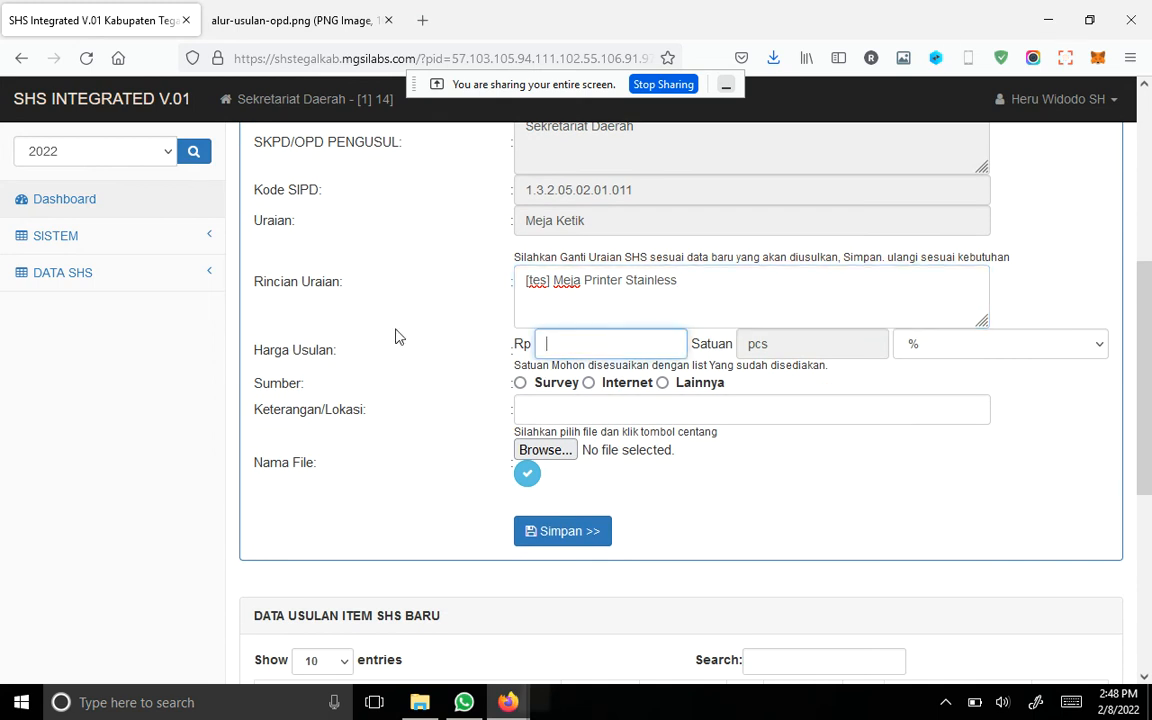
{"action": "type", "text": "2500000"}
{"action": "scroll", "coordinate": [395, 337], "scroll_direction": "up", "scroll_amount": 2}
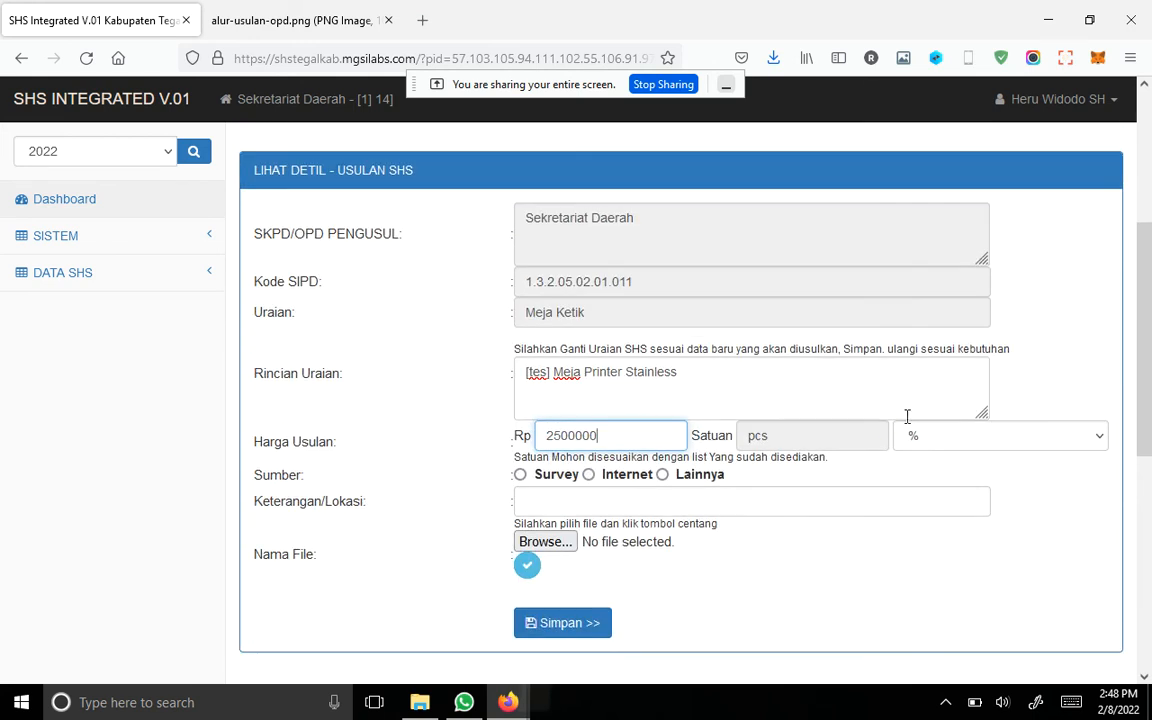
{"action": "left_click", "coordinate": [1003, 446]}
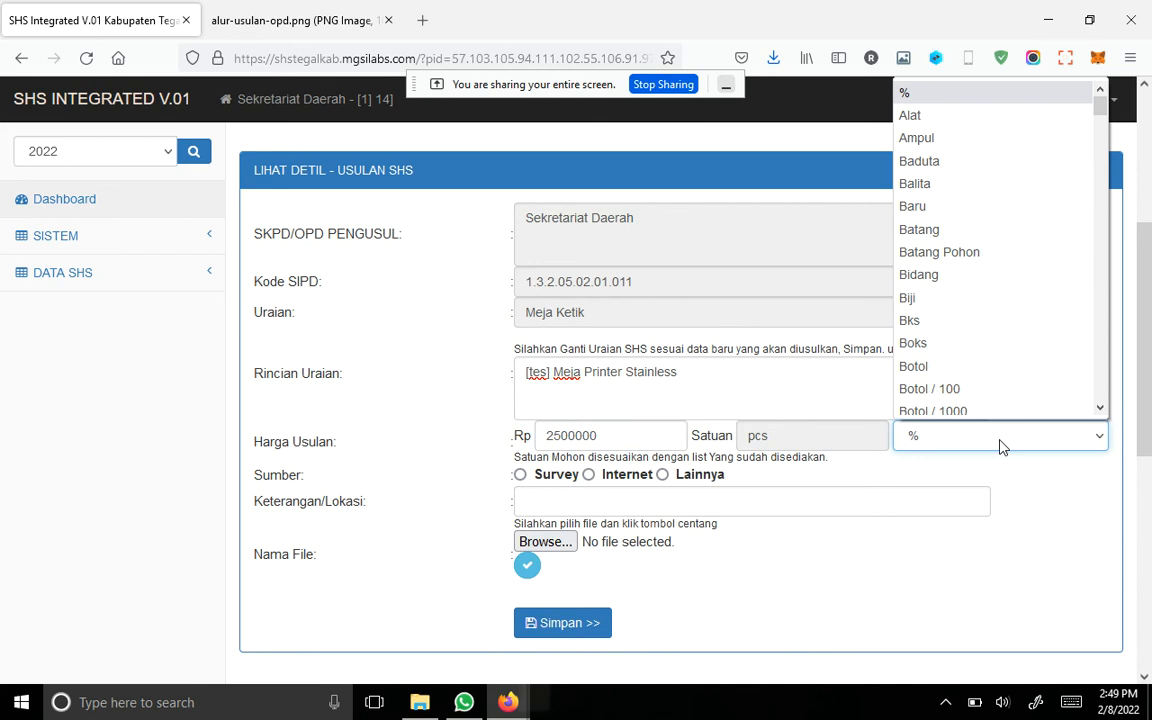
{"action": "key", "text": "u"}
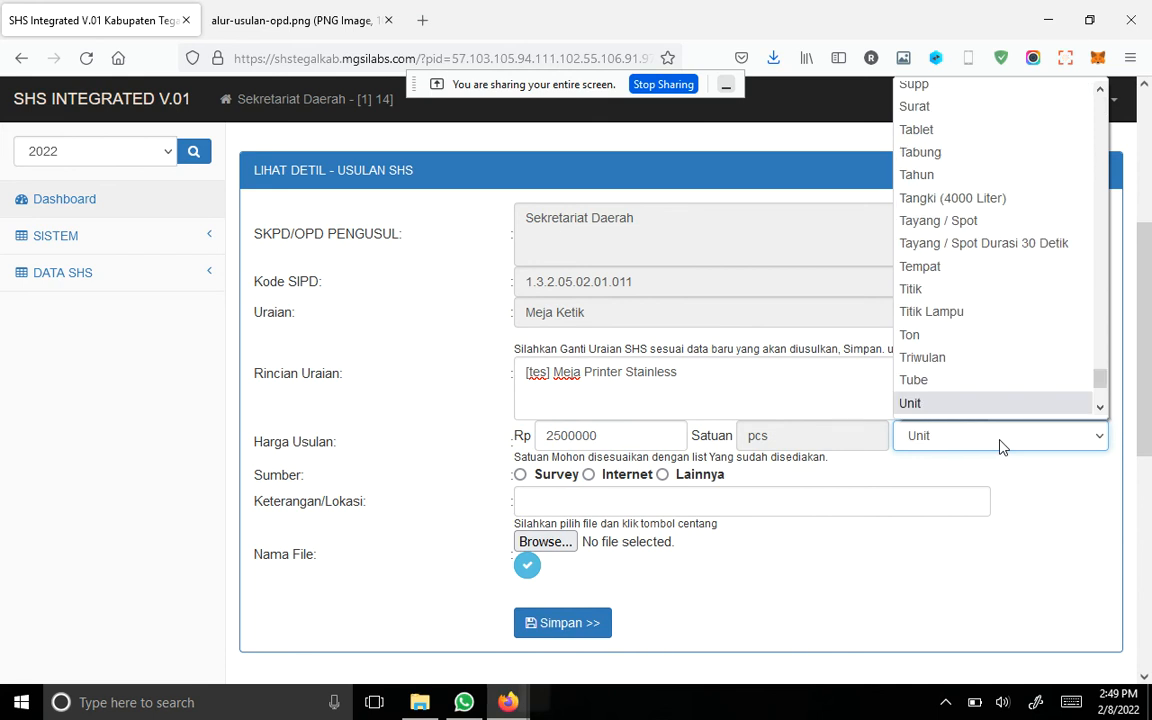
{"action": "key", "text": "Return"}
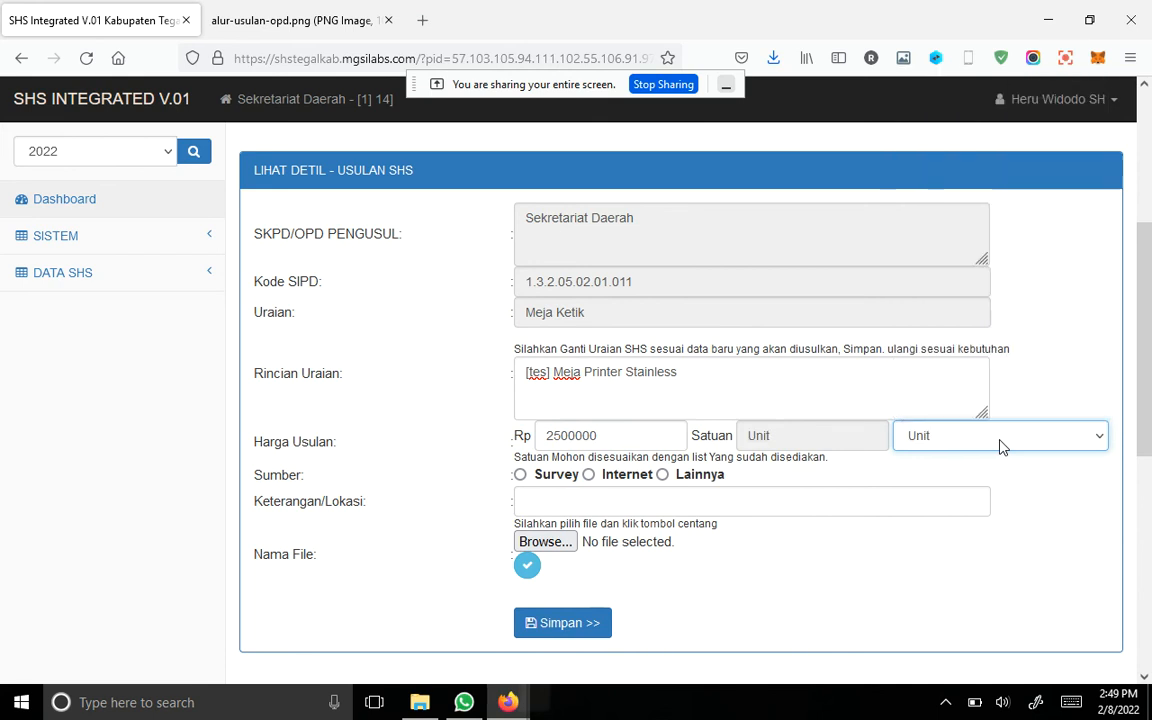
Step: Set the price source to Survey and enter "Slawi/ Republik Komputer" as the Keterangan/Lokasi
{"action": "left_click", "coordinate": [521, 474]}
{"action": "left_click", "coordinate": [533, 497]}
{"action": "type", "text": "Slawi"}
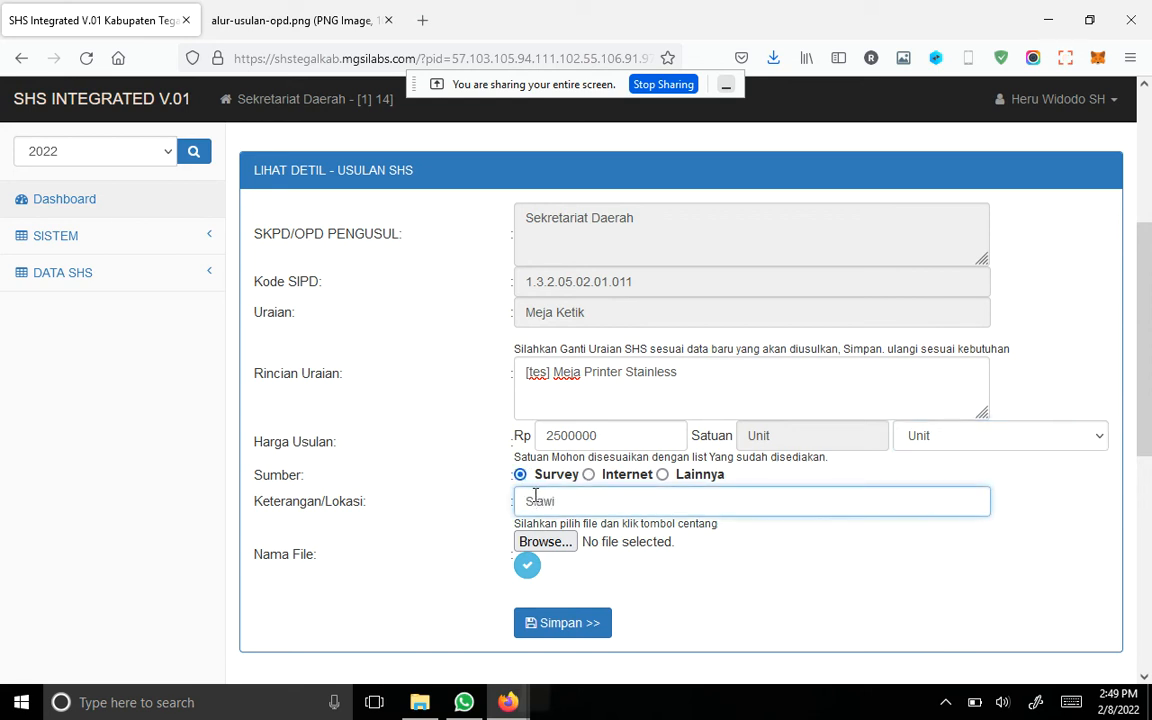
{"action": "key", "text": "BackSpace"}
{"action": "key", "text": "BackSpace"}
{"action": "key", "text": "BackSpace"}
{"action": "key", "text": "BackSpace"}
{"action": "type", "text": "awi/ Republik Komputer"}
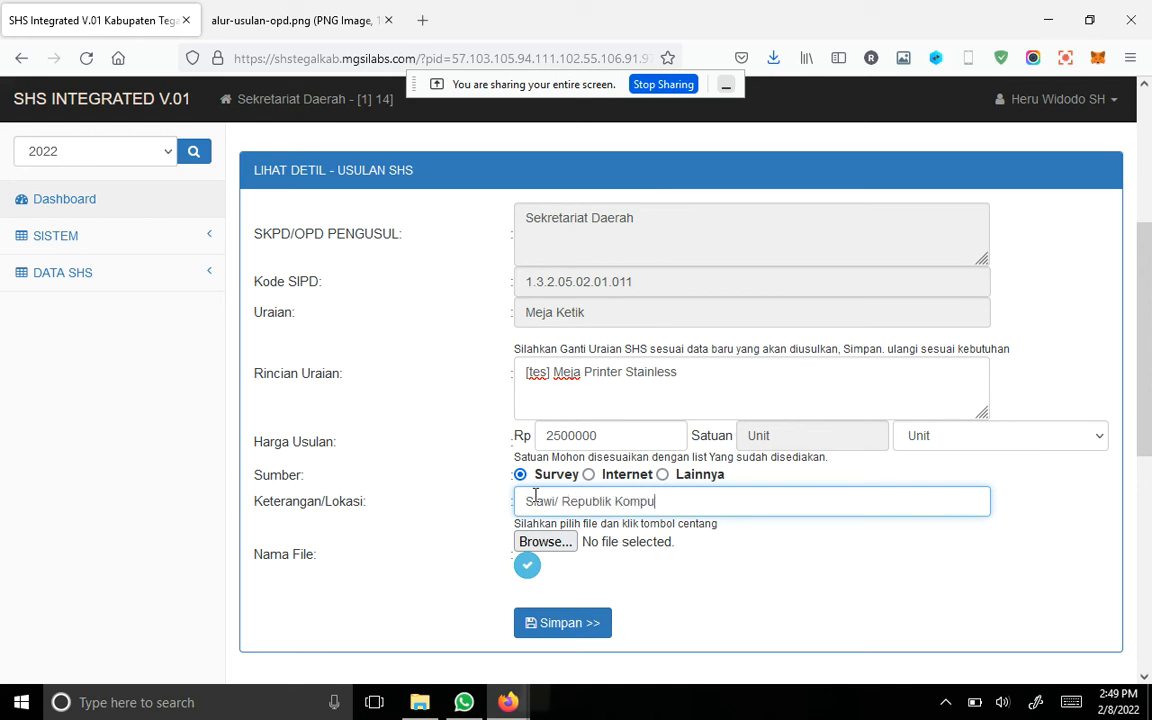
Step: Attach logo-1.png from the Downloads folder as the supporting file and upload it to the proposal
{"action": "left_click", "coordinate": [546, 543]}
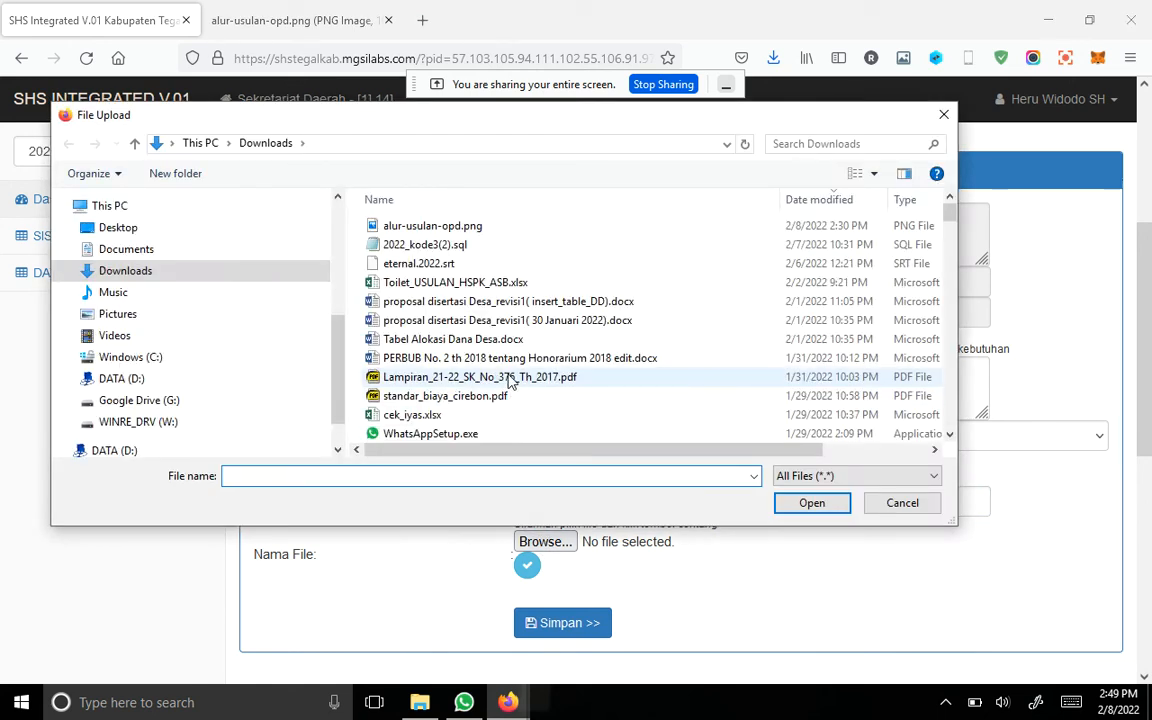
{"action": "scroll", "coordinate": [512, 372], "scroll_direction": "down", "scroll_amount": 2}
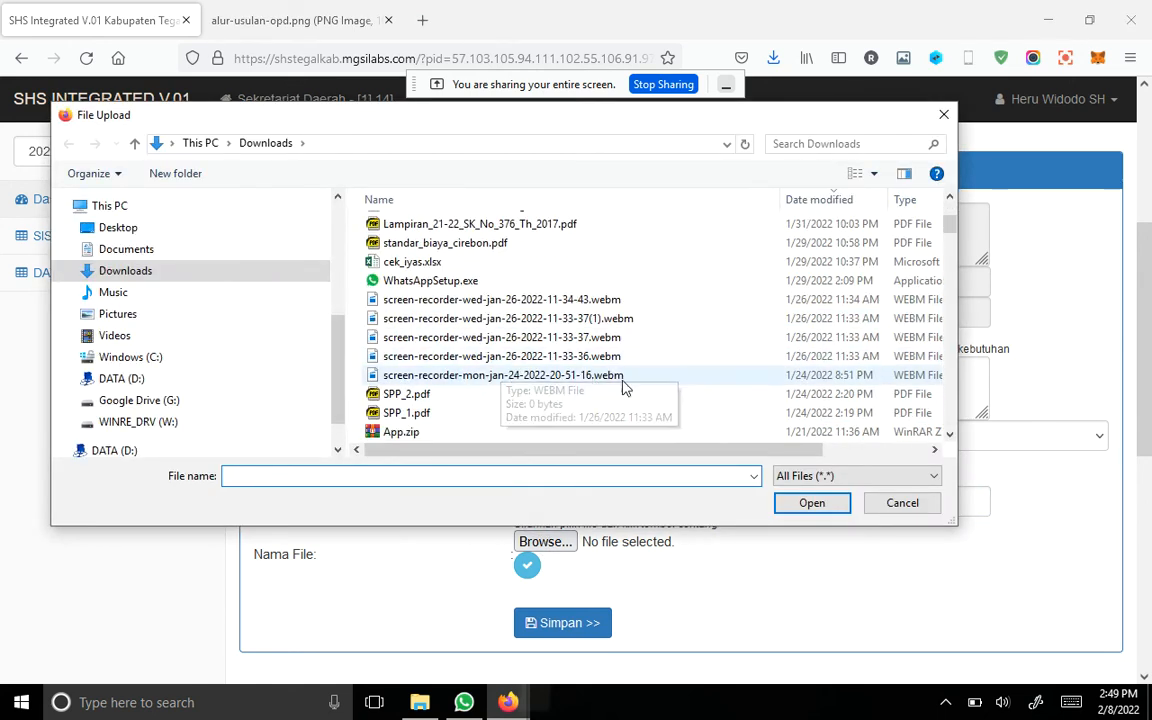
{"action": "scroll", "coordinate": [505, 386], "scroll_direction": "down", "scroll_amount": 3}
{"action": "scroll", "coordinate": [624, 387], "scroll_direction": "down", "scroll_amount": 2}
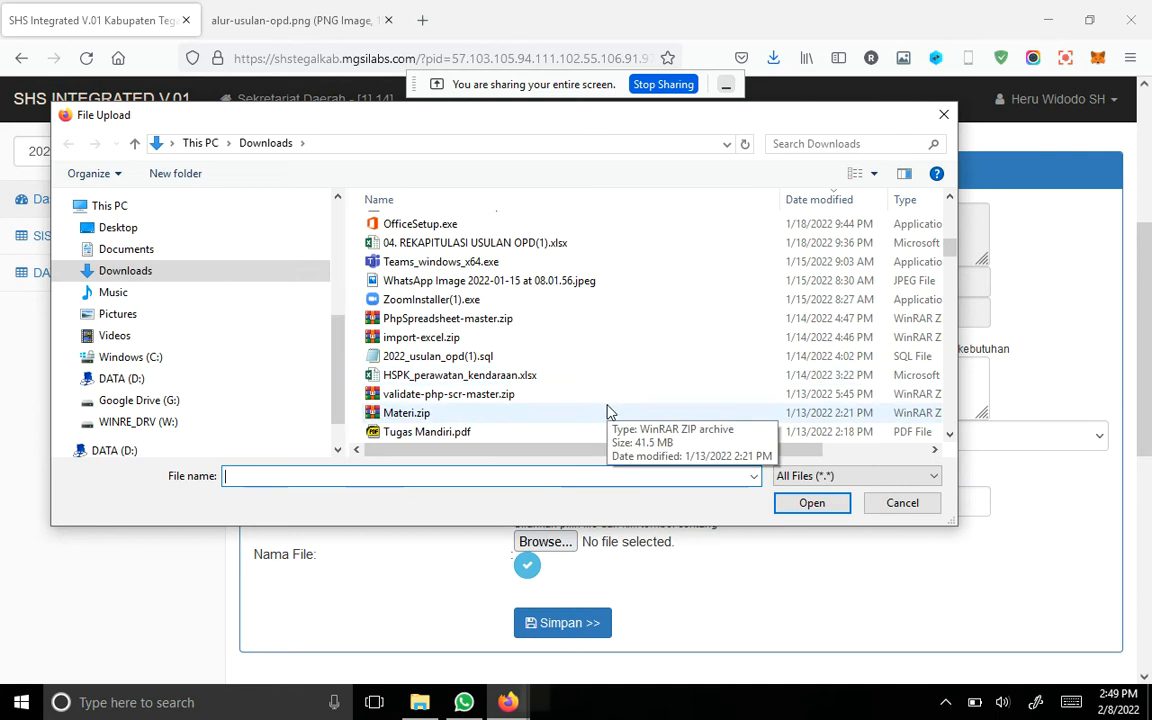
{"action": "scroll", "coordinate": [607, 410], "scroll_direction": "down", "scroll_amount": 1}
{"action": "scroll", "coordinate": [607, 410], "scroll_direction": "down", "scroll_amount": 3}
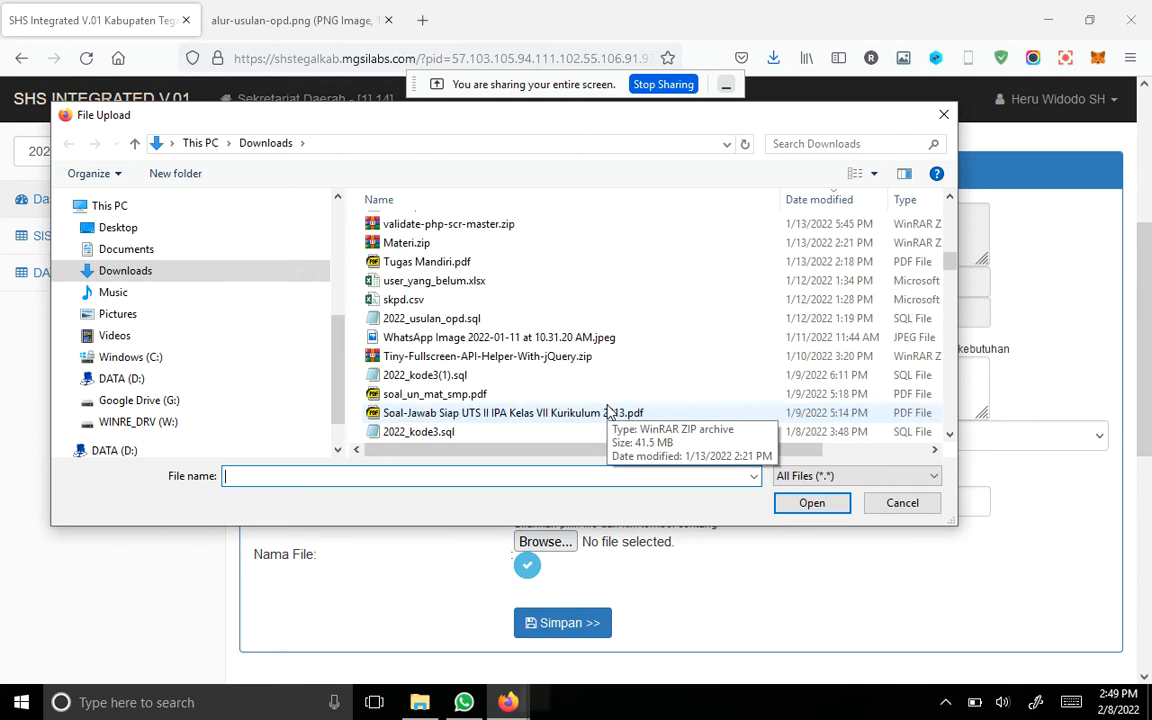
{"action": "scroll", "coordinate": [607, 411], "scroll_direction": "down", "scroll_amount": 4}
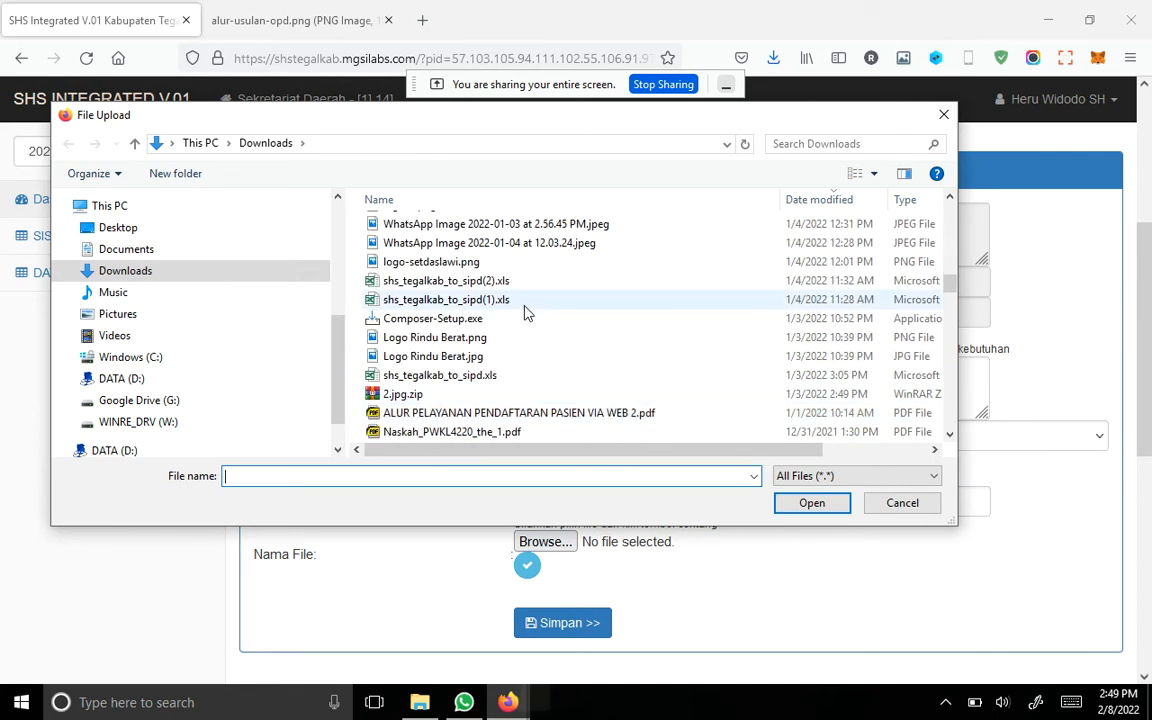
{"action": "scroll", "coordinate": [595, 328], "scroll_direction": "down", "scroll_amount": 5}
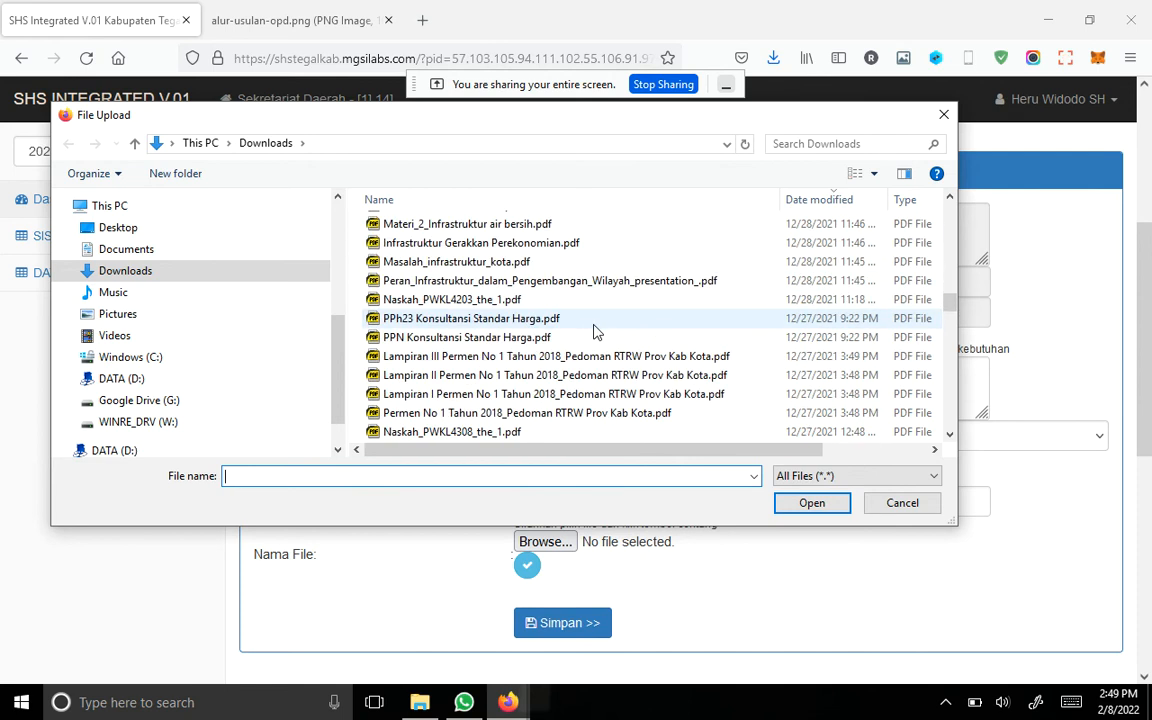
{"action": "scroll", "coordinate": [595, 328], "scroll_direction": "down", "scroll_amount": 1}
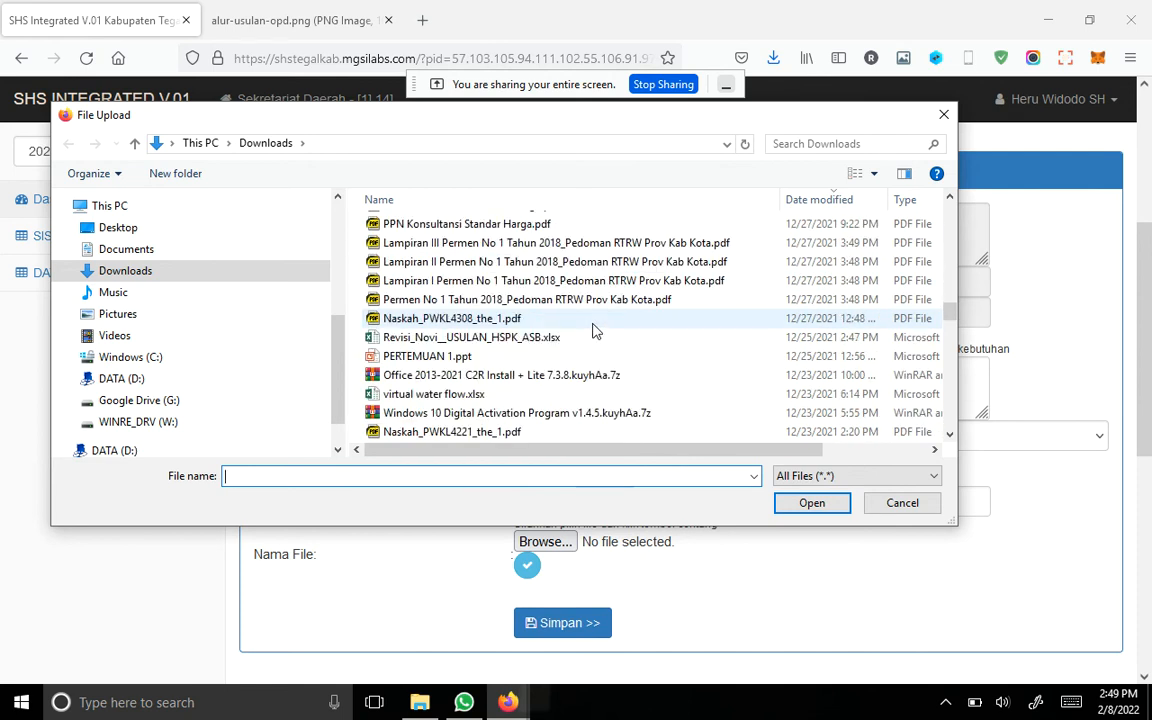
{"action": "scroll", "coordinate": [595, 328], "scroll_direction": "down", "scroll_amount": 1}
{"action": "scroll", "coordinate": [595, 330], "scroll_direction": "down", "scroll_amount": 5}
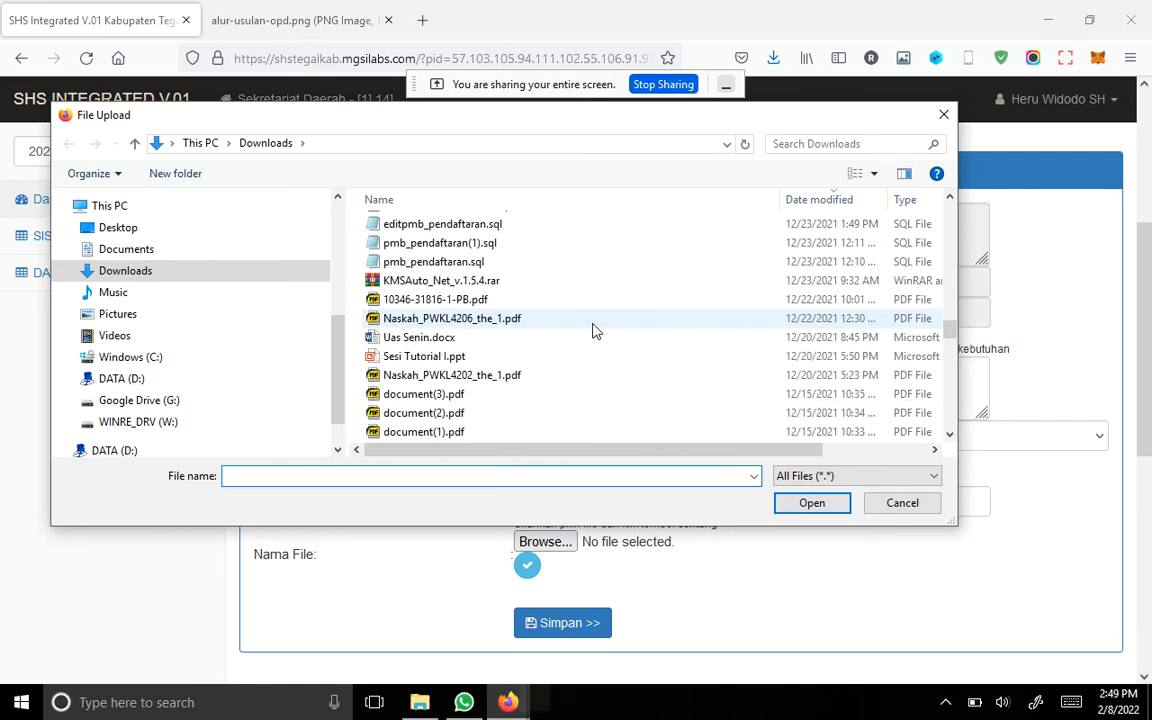
{"action": "scroll", "coordinate": [593, 328], "scroll_direction": "down", "scroll_amount": 2}
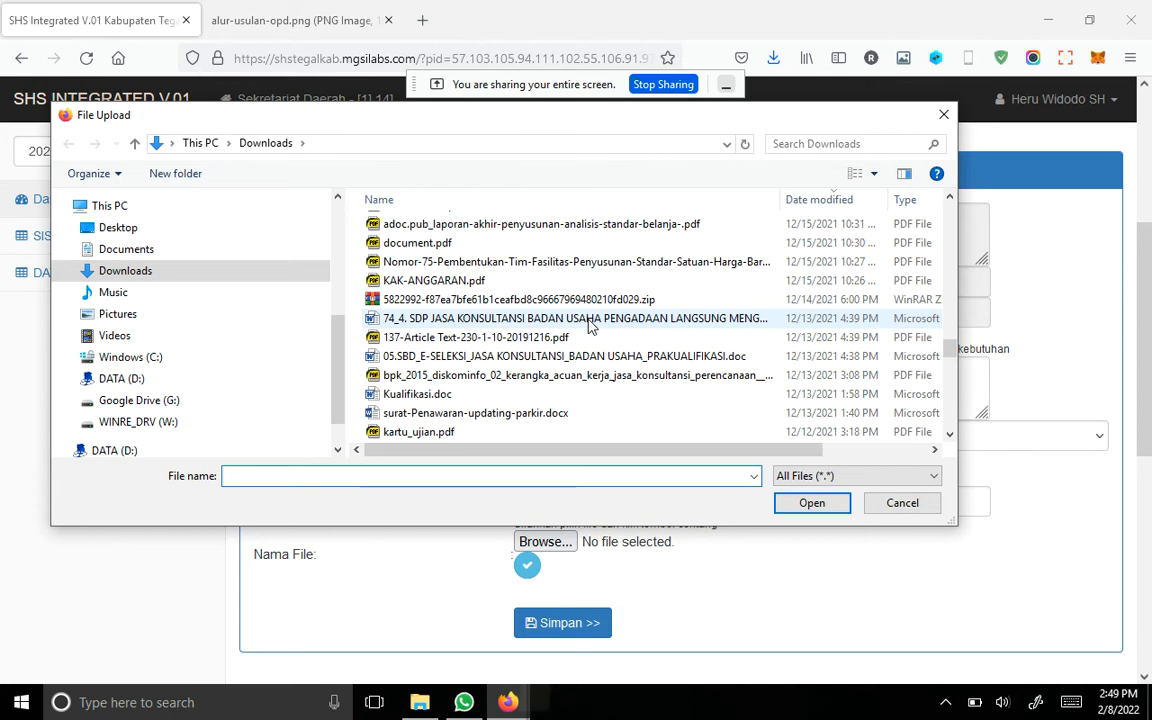
{"action": "scroll", "coordinate": [590, 320], "scroll_direction": "up", "scroll_amount": 12}
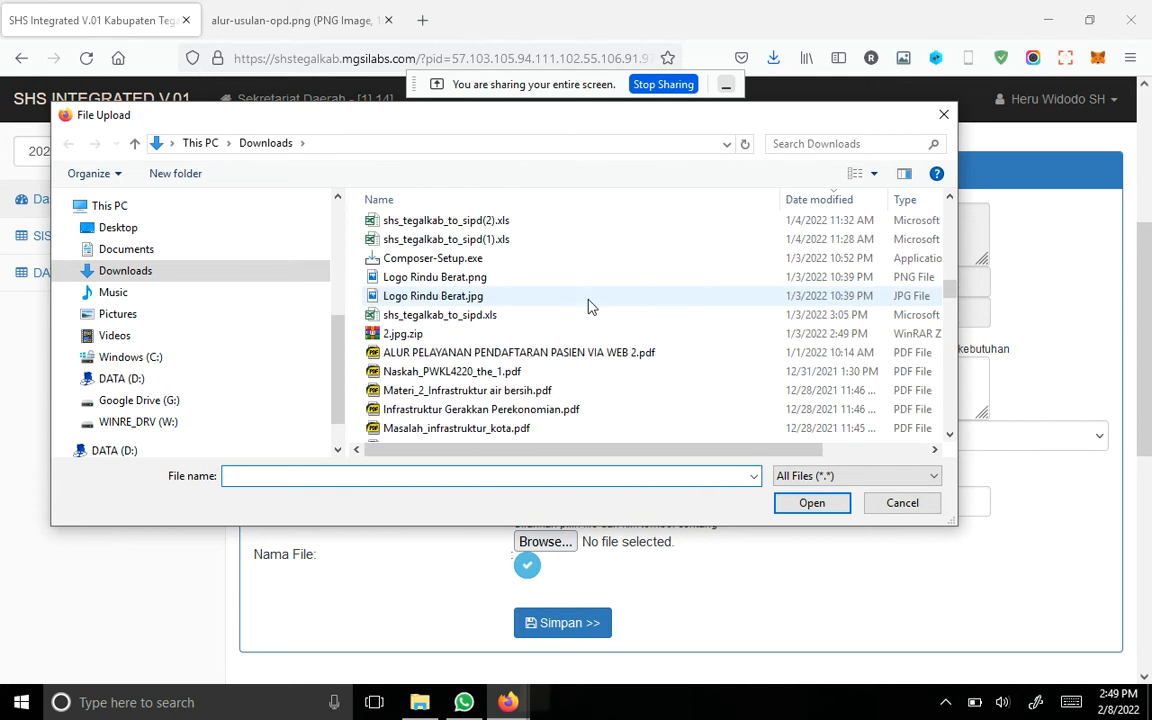
{"action": "scroll", "coordinate": [588, 298], "scroll_direction": "up", "scroll_amount": 2}
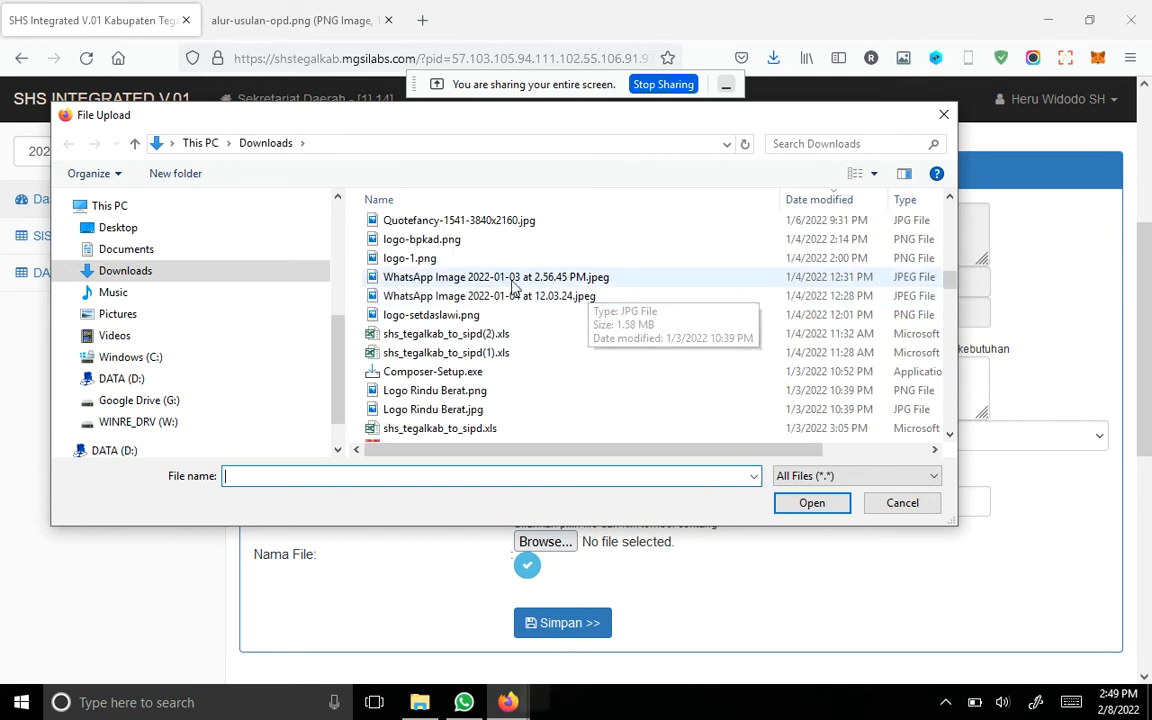
{"action": "left_click", "coordinate": [463, 260]}
{"action": "left_click", "coordinate": [812, 503]}
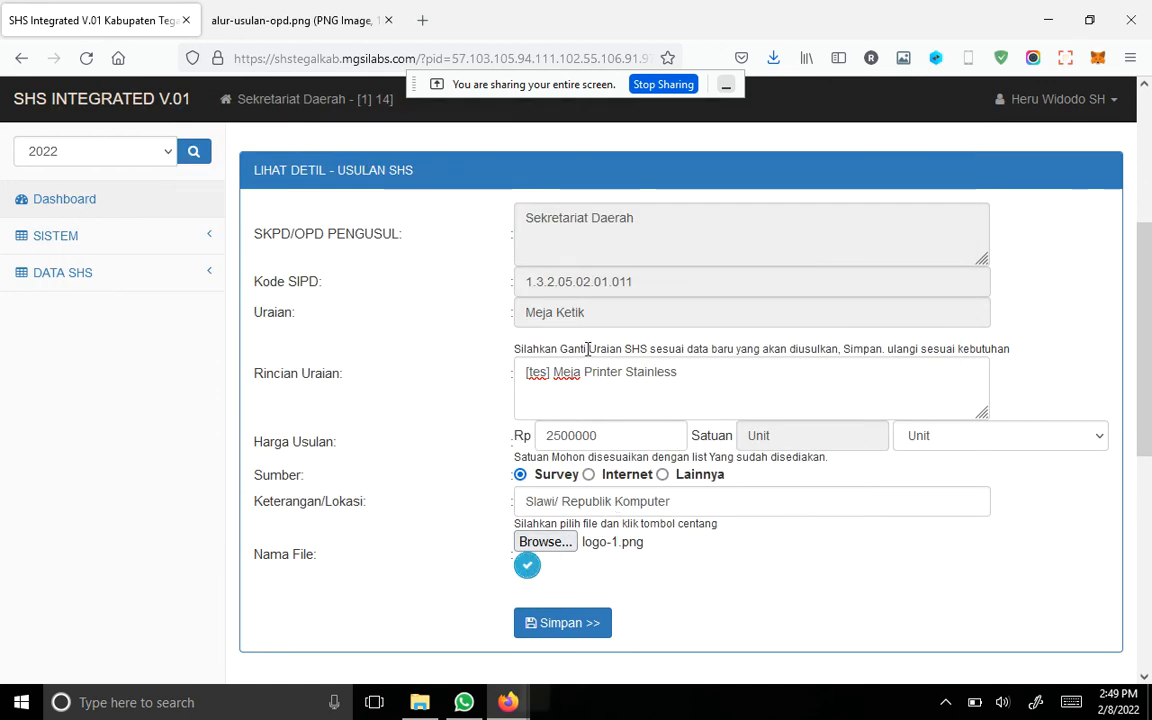
{"action": "left_click", "coordinate": [527, 566]}
{"action": "left_click", "coordinate": [723, 411]}
Step: Save and confirm the new item proposal, then check its entry in the Data Usulan Item SHS Baru list
{"action": "scroll", "coordinate": [766, 571], "scroll_direction": "down", "scroll_amount": 3}
{"action": "left_click", "coordinate": [590, 305]}
{"action": "left_click", "coordinate": [732, 422]}
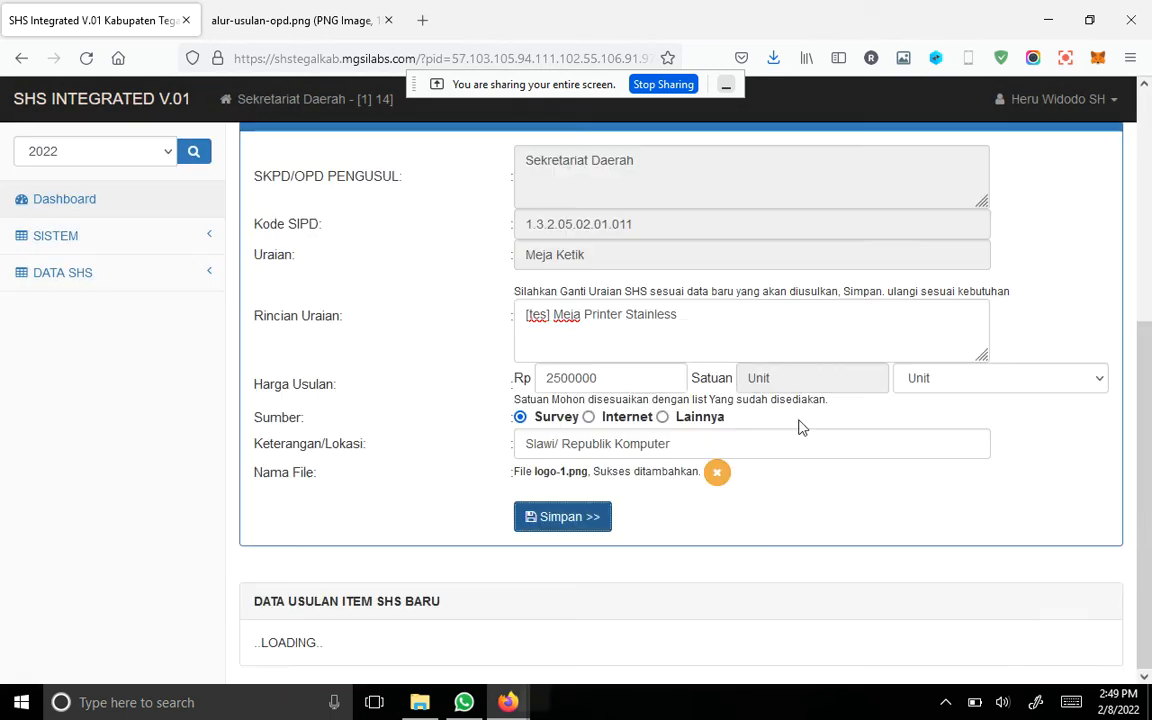
{"action": "scroll", "coordinate": [1100, 406], "scroll_direction": "down", "scroll_amount": 4}
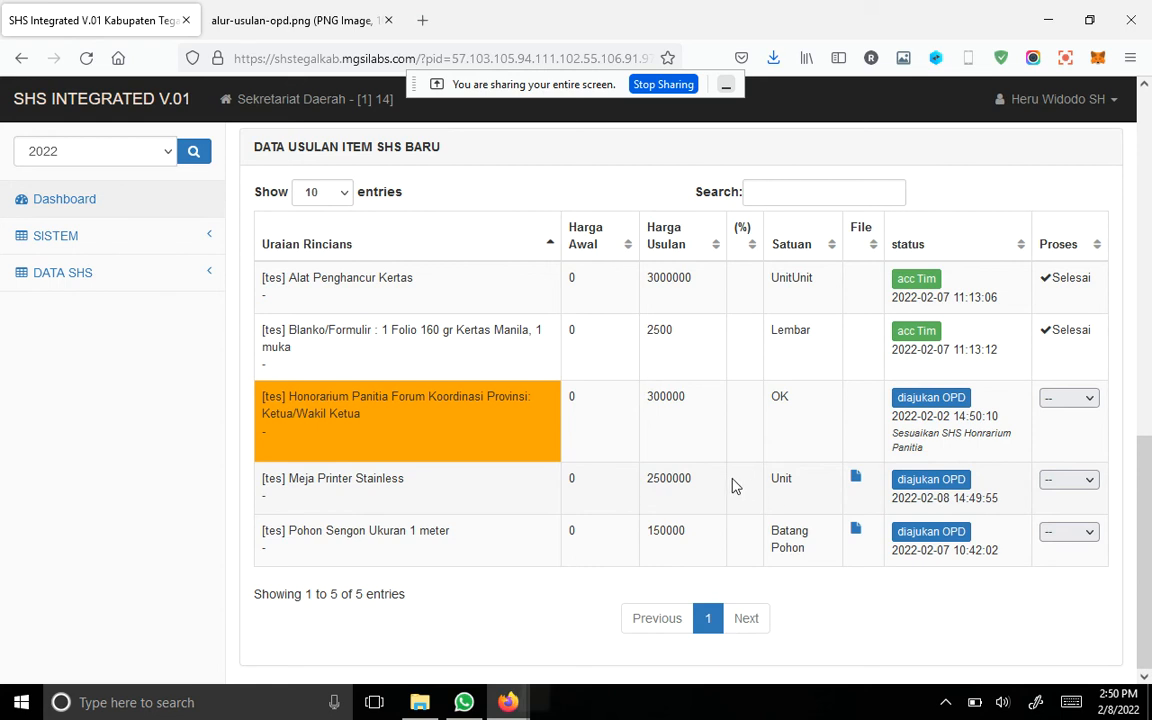
Step: Search the parent SHS data again for "printer" and review the SHS Master matches
{"action": "scroll", "coordinate": [733, 485], "scroll_direction": "up", "scroll_amount": 10}
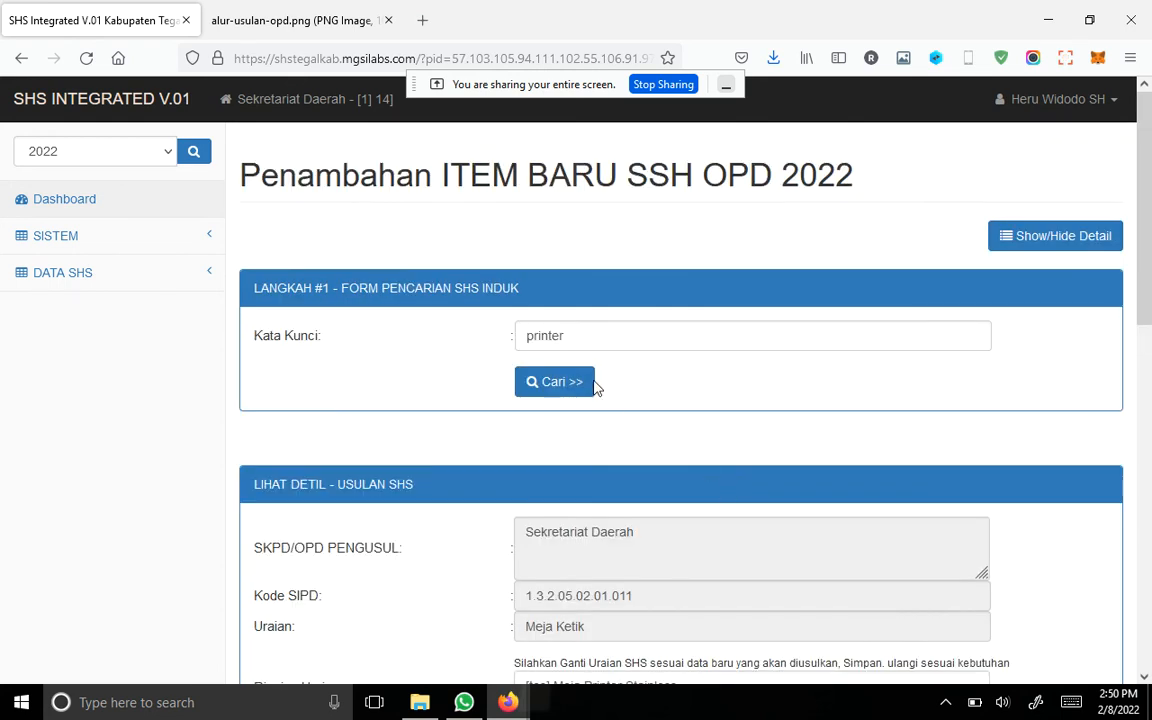
{"action": "left_click", "coordinate": [600, 333]}
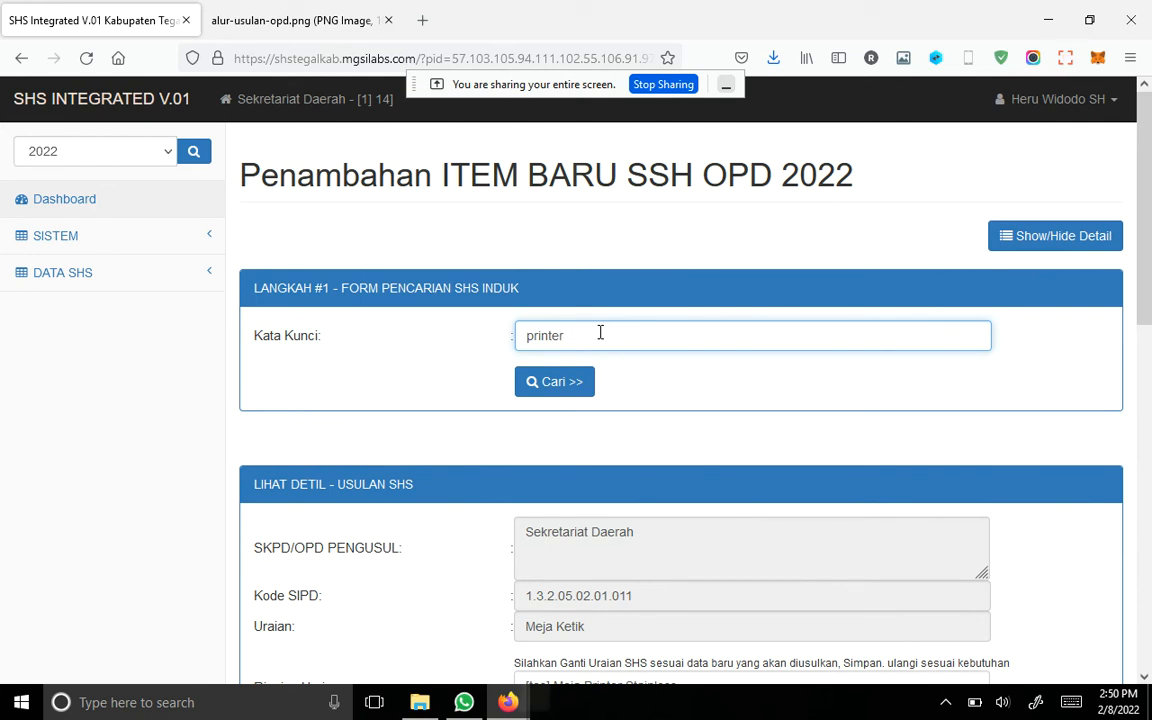
{"action": "left_click", "coordinate": [573, 381]}
{"action": "scroll", "coordinate": [808, 375], "scroll_direction": "down", "scroll_amount": 4}
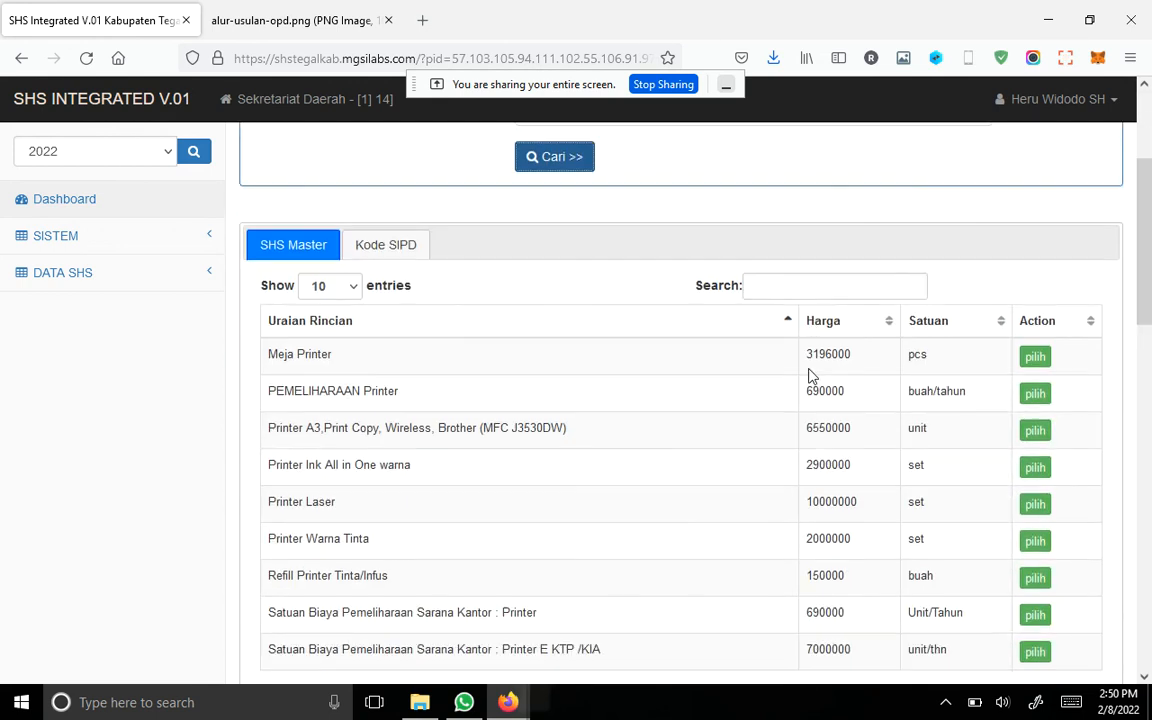
{"action": "scroll", "coordinate": [714, 321], "scroll_direction": "up", "scroll_amount": 2}
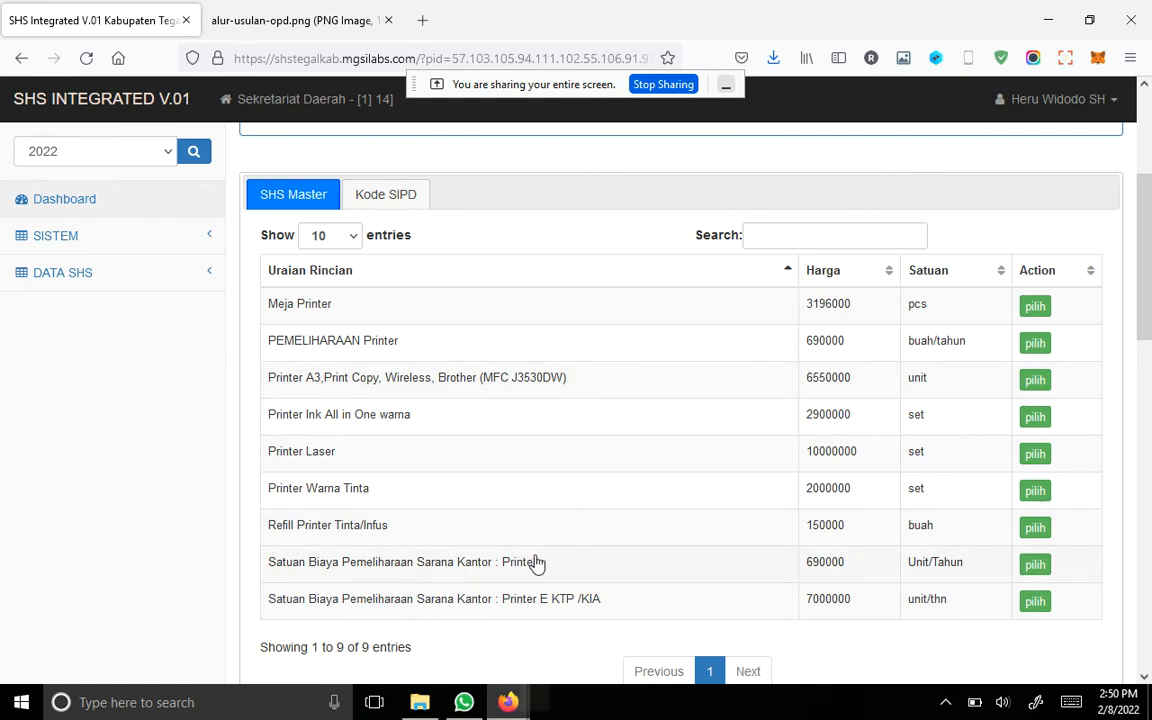
{"action": "scroll", "coordinate": [503, 285], "scroll_direction": "up", "scroll_amount": 1}
{"action": "scroll", "coordinate": [503, 278], "scroll_direction": "up", "scroll_amount": 1}
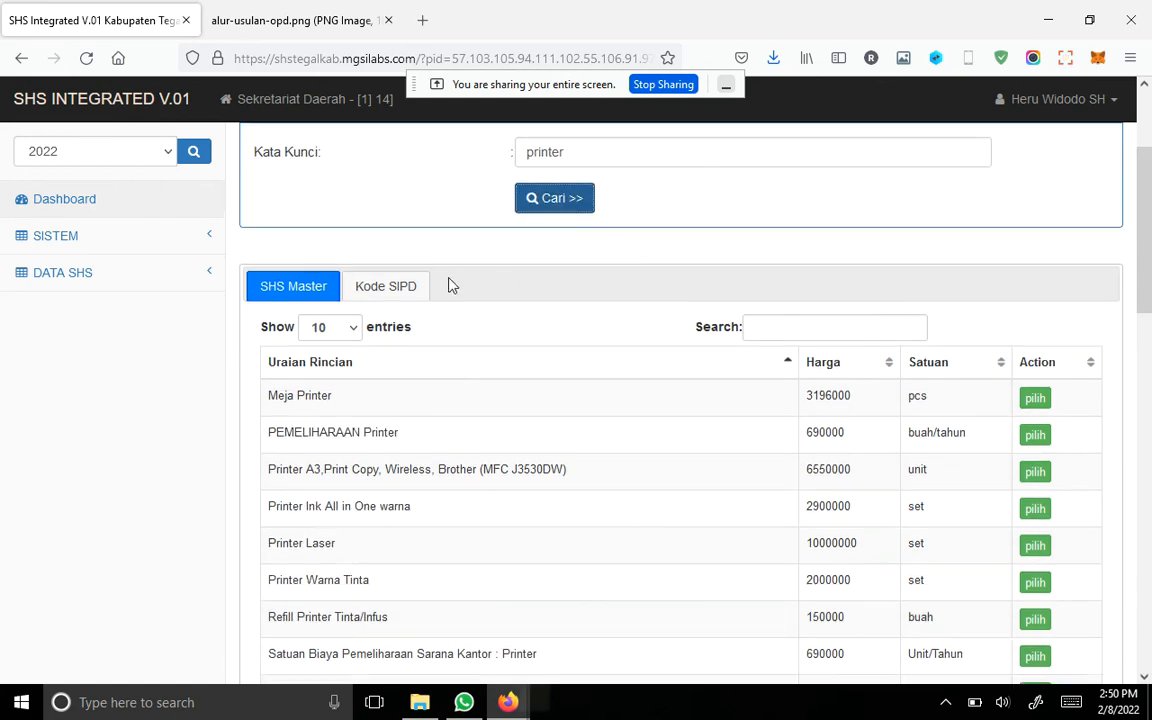
Step: Examine the "printer" matches under Kode SIPD and compare them with the SHS Master matches
{"action": "left_click", "coordinate": [393, 300]}
{"action": "scroll", "coordinate": [700, 355], "scroll_direction": "down", "scroll_amount": 3}
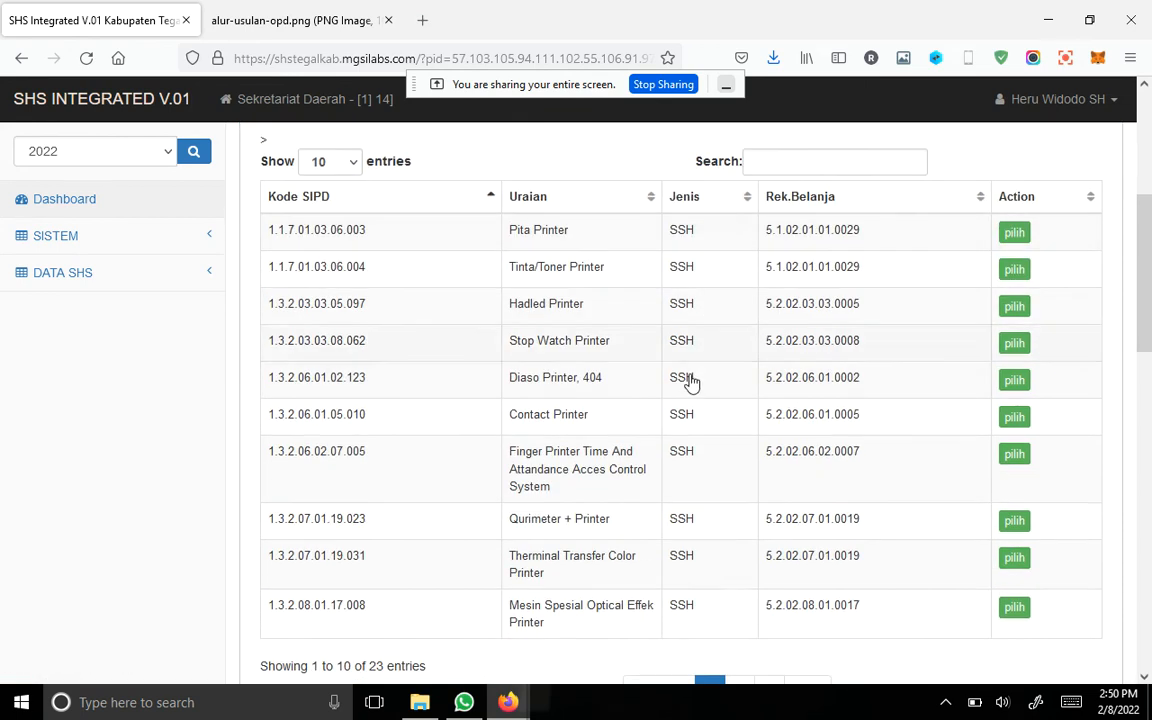
{"action": "scroll", "coordinate": [753, 286], "scroll_direction": "up", "scroll_amount": 2}
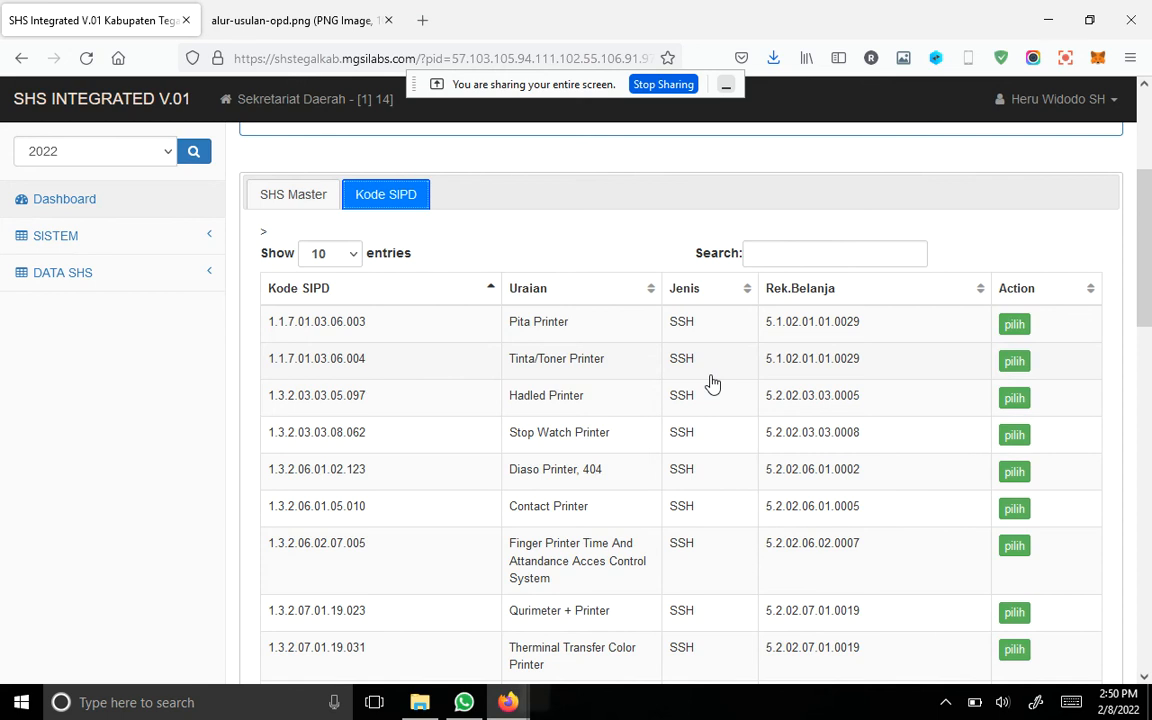
{"action": "scroll", "coordinate": [711, 383], "scroll_direction": "down", "scroll_amount": 2}
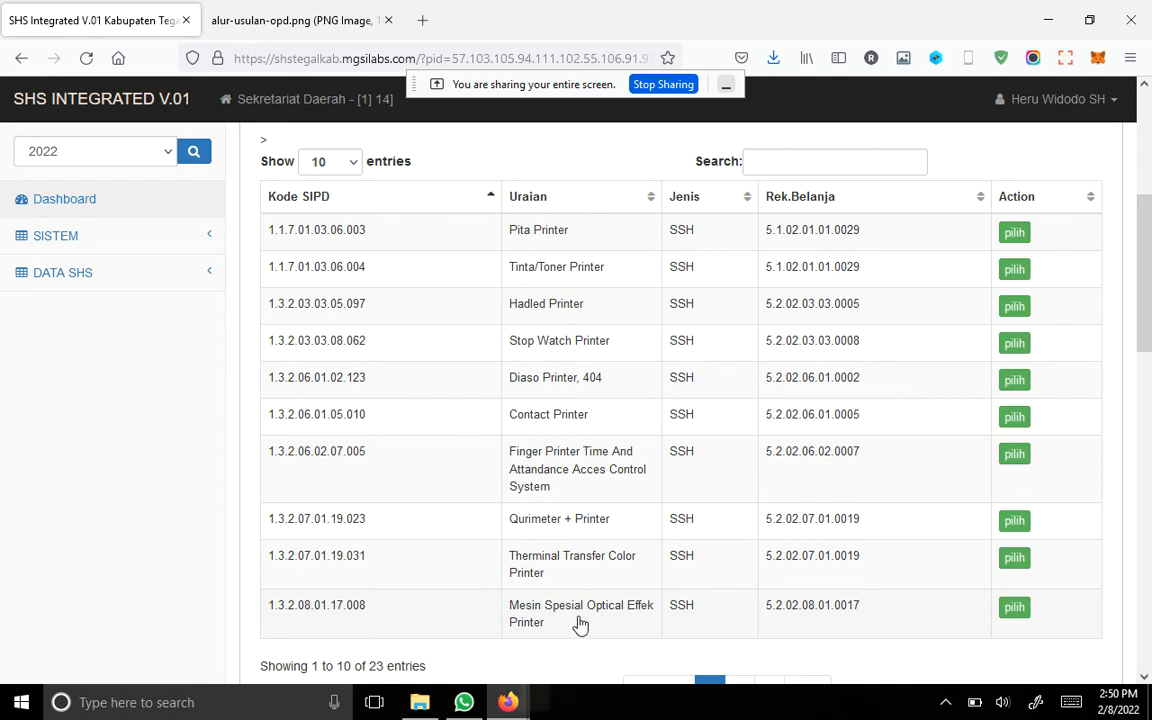
{"action": "scroll", "coordinate": [850, 592], "scroll_direction": "down", "scroll_amount": 1}
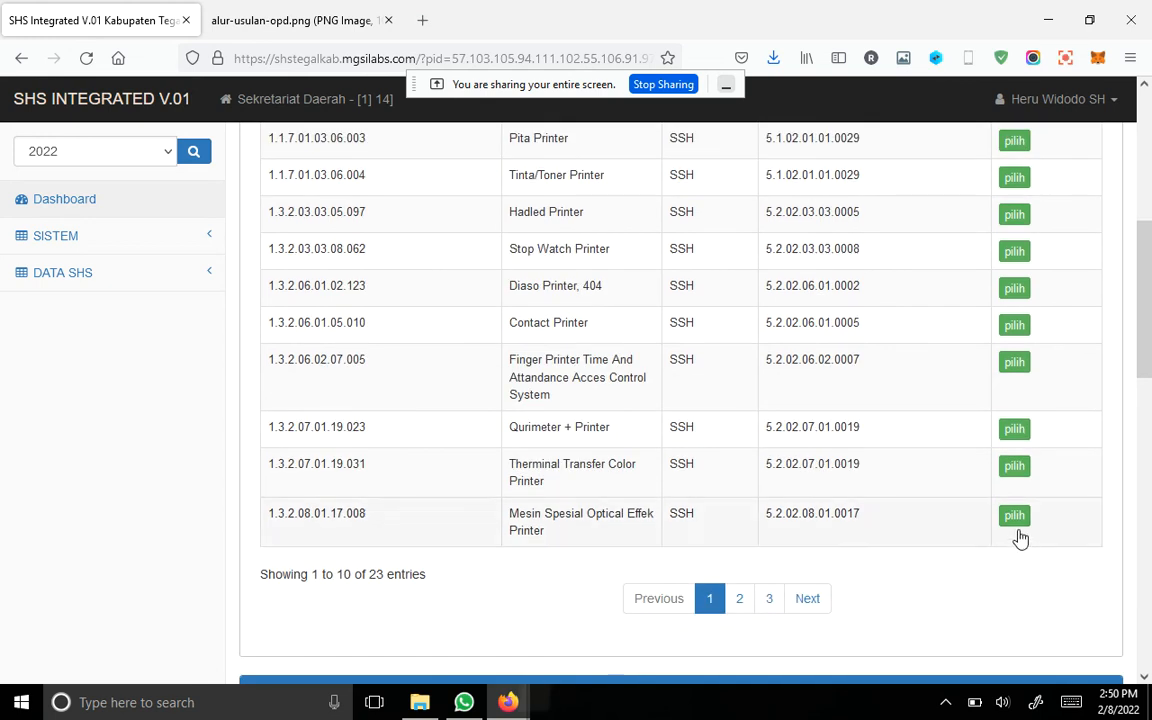
{"action": "scroll", "coordinate": [690, 395], "scroll_direction": "up", "scroll_amount": 3}
{"action": "scroll", "coordinate": [677, 390], "scroll_direction": "up", "scroll_amount": 1}
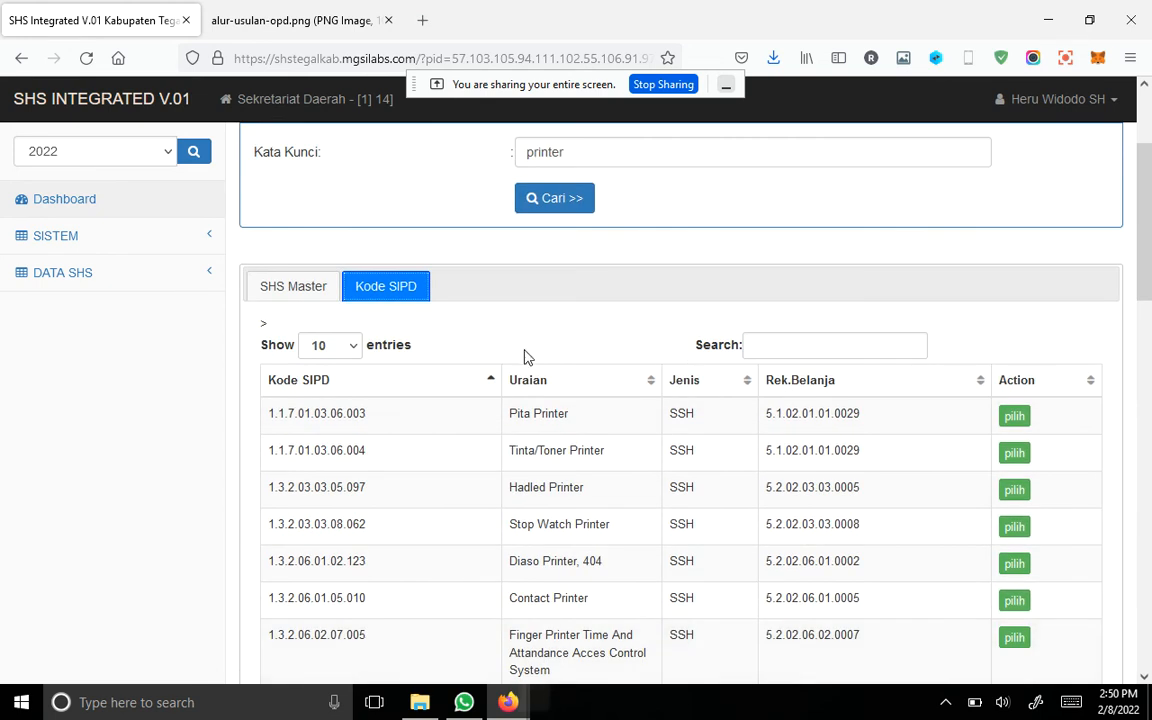
{"action": "left_click", "coordinate": [270, 285]}
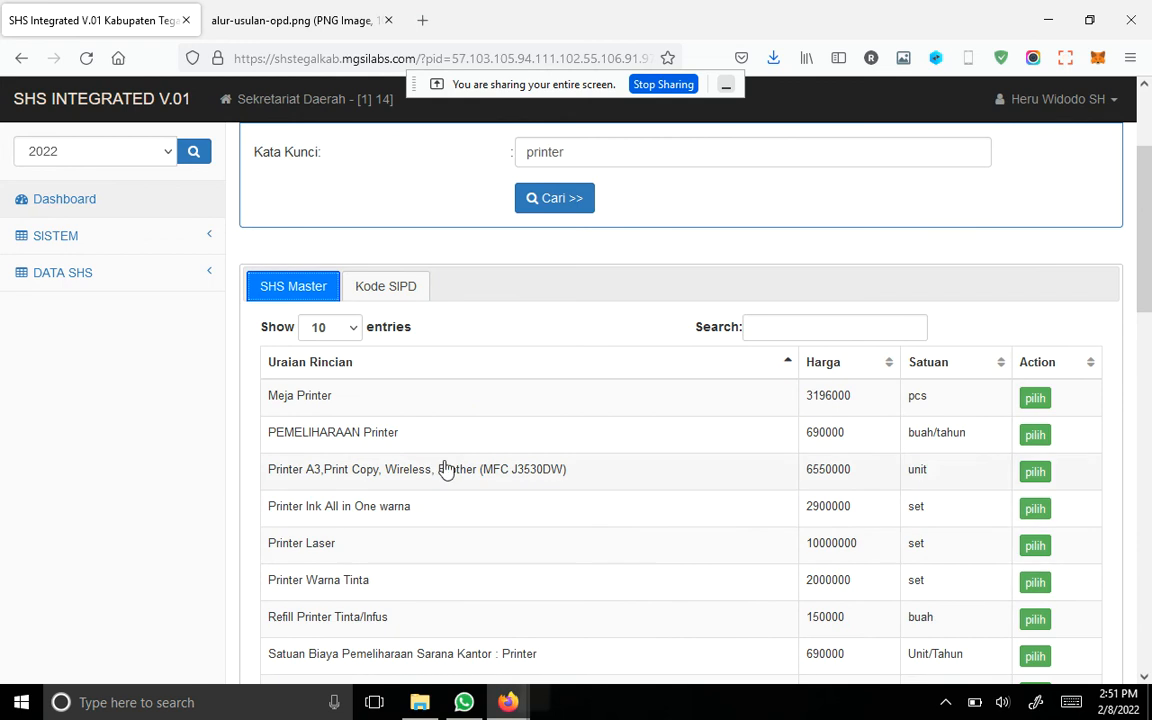
Step: Choose the Kode SIPD entry 1.3.2.08.01.17.008, Mesin Spesial Optical Effek Printer, as the parent for another new item proposal
{"action": "left_click", "coordinate": [377, 297]}
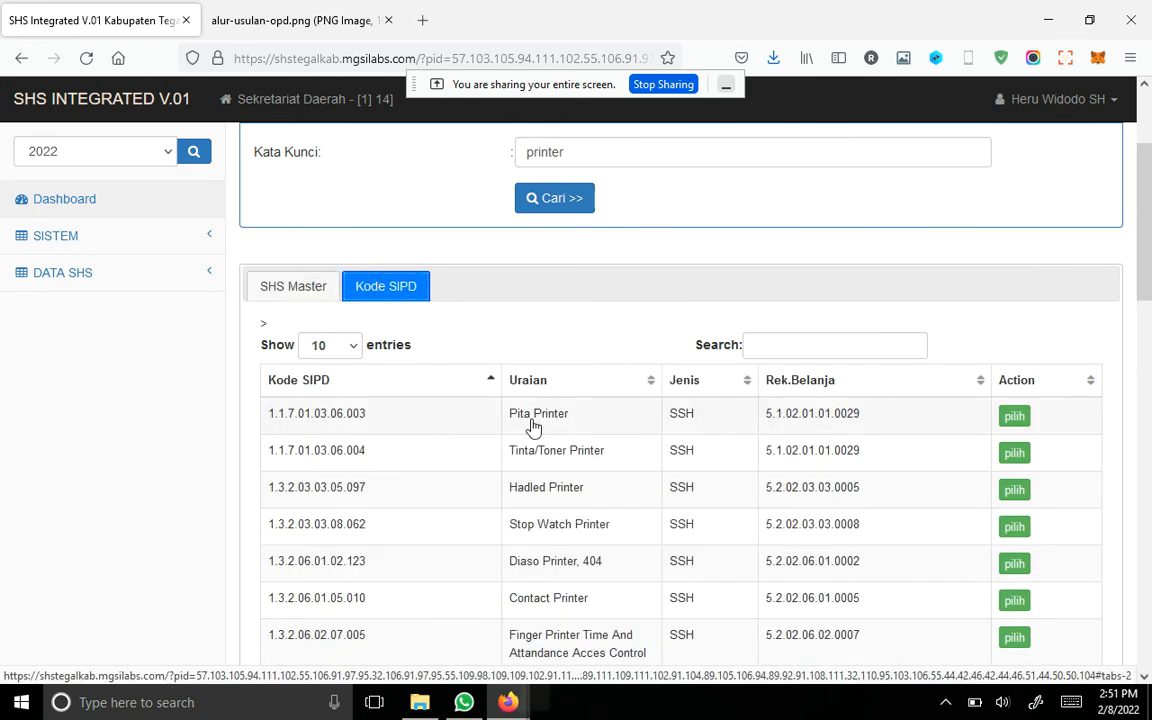
{"action": "scroll", "coordinate": [548, 445], "scroll_direction": "down", "scroll_amount": 3}
{"action": "scroll", "coordinate": [631, 497], "scroll_direction": "down", "scroll_amount": 2}
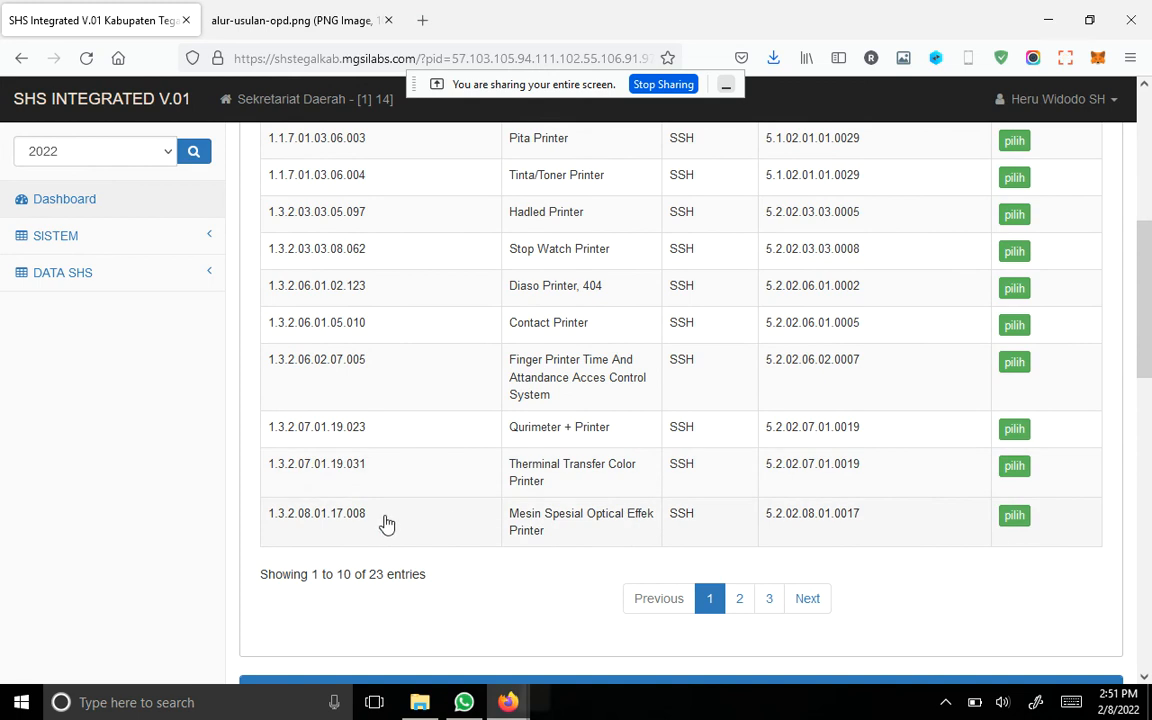
{"action": "left_click", "coordinate": [1014, 519]}
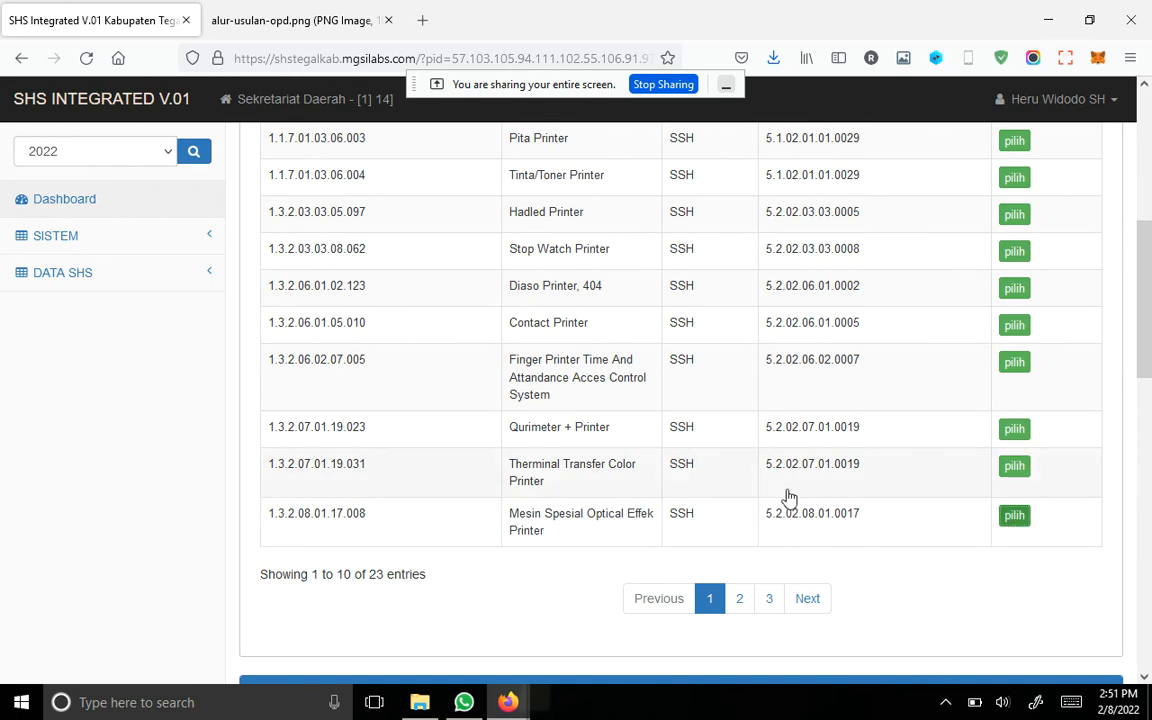
{"action": "scroll", "coordinate": [785, 492], "scroll_direction": "down", "scroll_amount": 7}
{"action": "scroll", "coordinate": [785, 497], "scroll_direction": "up", "scroll_amount": 7}
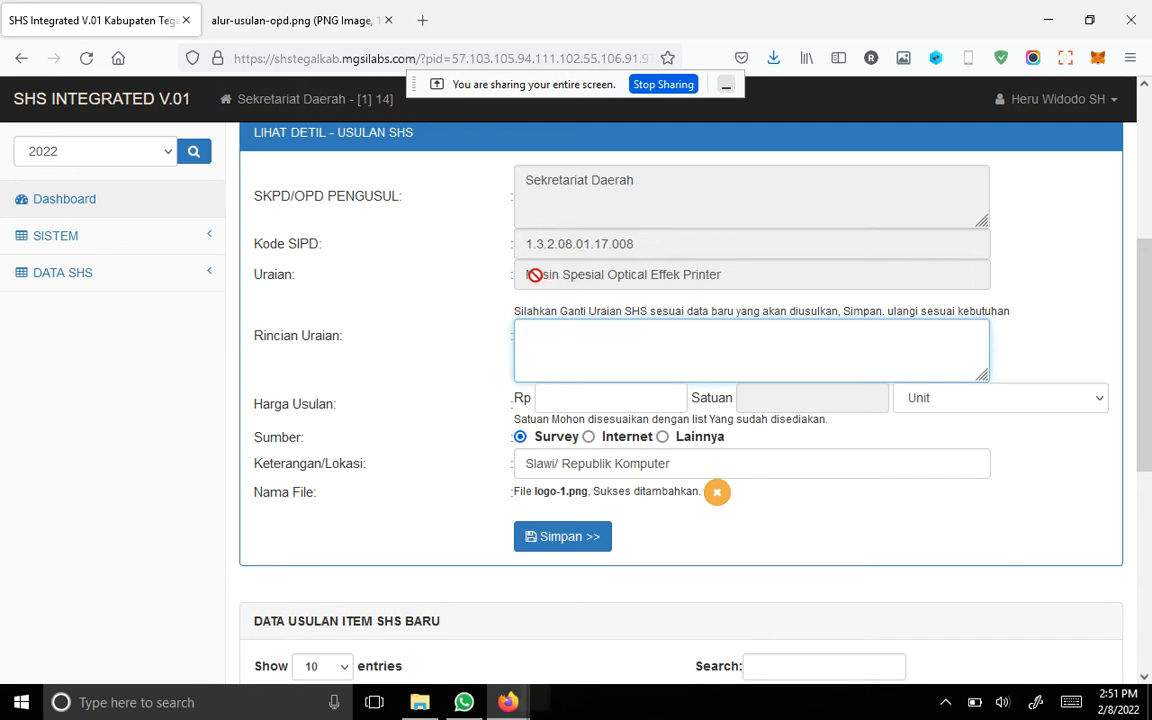
Step: Enter "[tes] Mesin Spesial Optical Effek Printer Sedang" as the Rincian Uraian, reusing the Uraian text
{"action": "left_click_drag", "start_coordinate": [532, 276], "coordinate": [705, 278]}
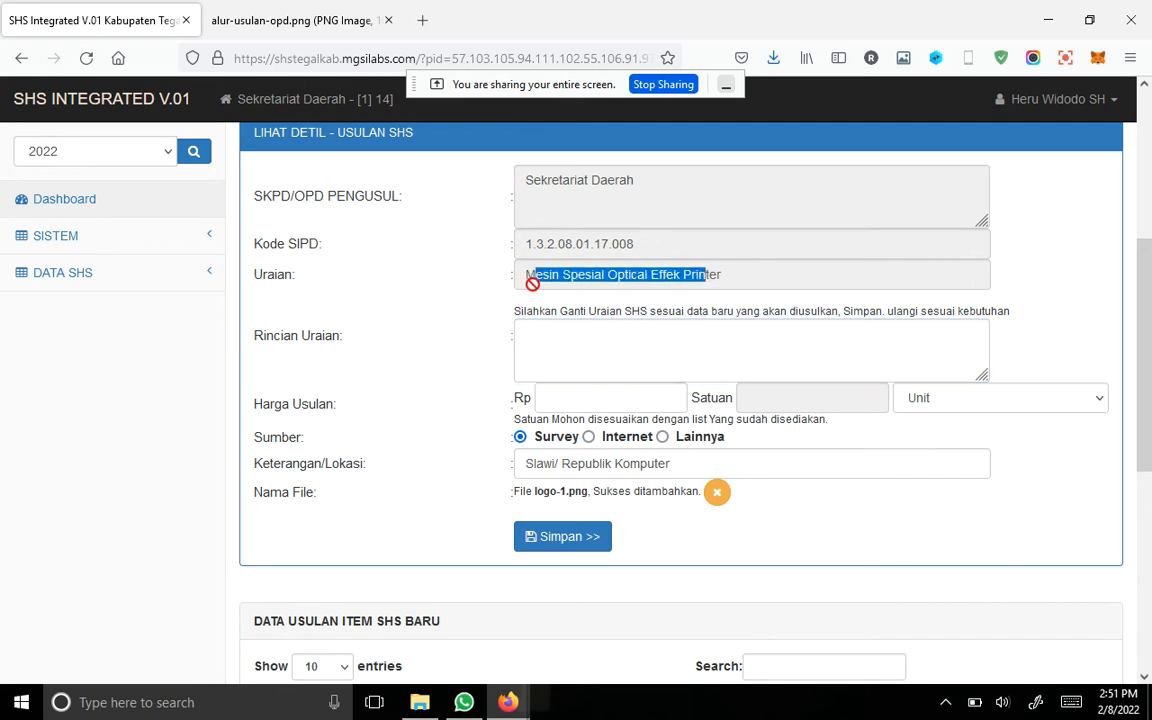
{"action": "left_click", "coordinate": [531, 282]}
{"action": "left_click_drag", "start_coordinate": [531, 282], "coordinate": [735, 276]}
{"action": "key", "text": "ctrl+c"}
{"action": "left_click", "coordinate": [631, 337]}
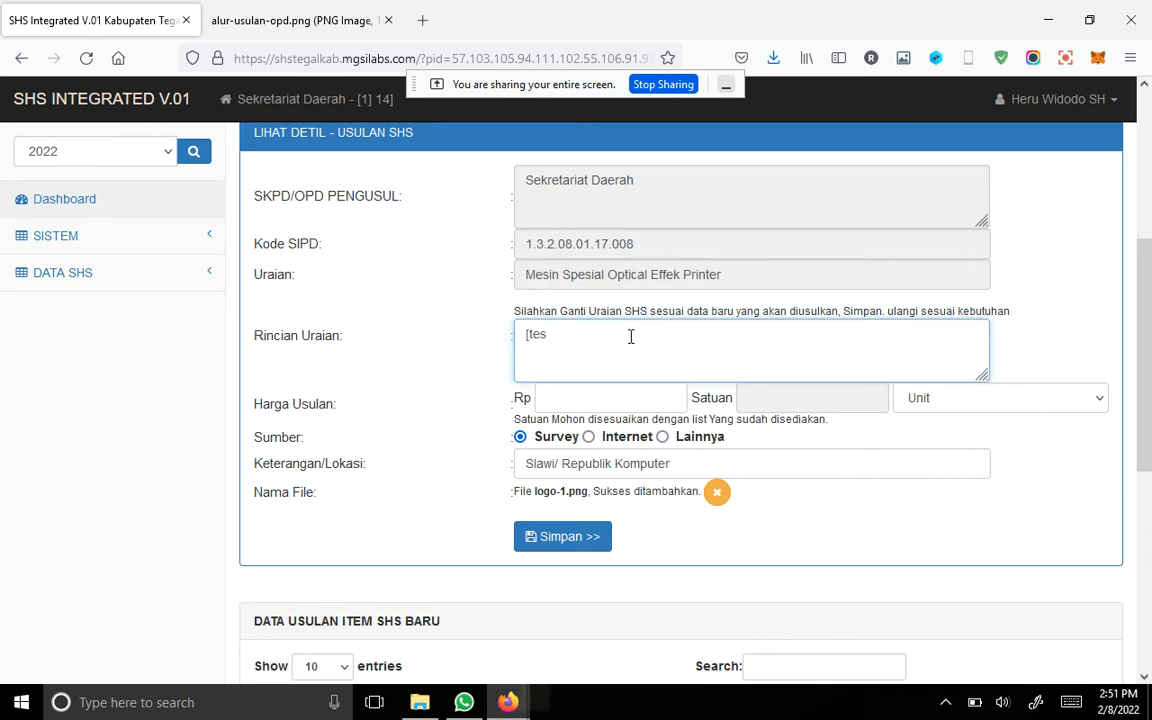
{"action": "key", "text": "ctrl+v"}
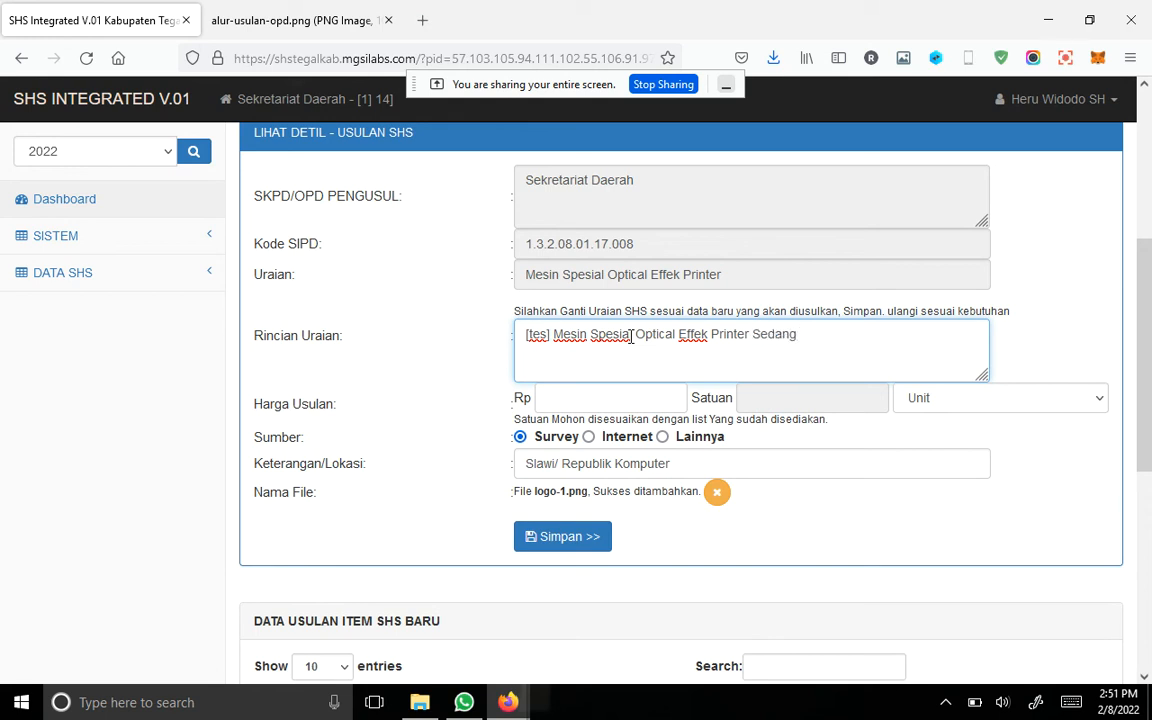
Step: Set the Harga Usulan to Rp 5000000 with Unit as the Satuan, and reopen the supporting-file selection
{"action": "left_click", "coordinate": [616, 400]}
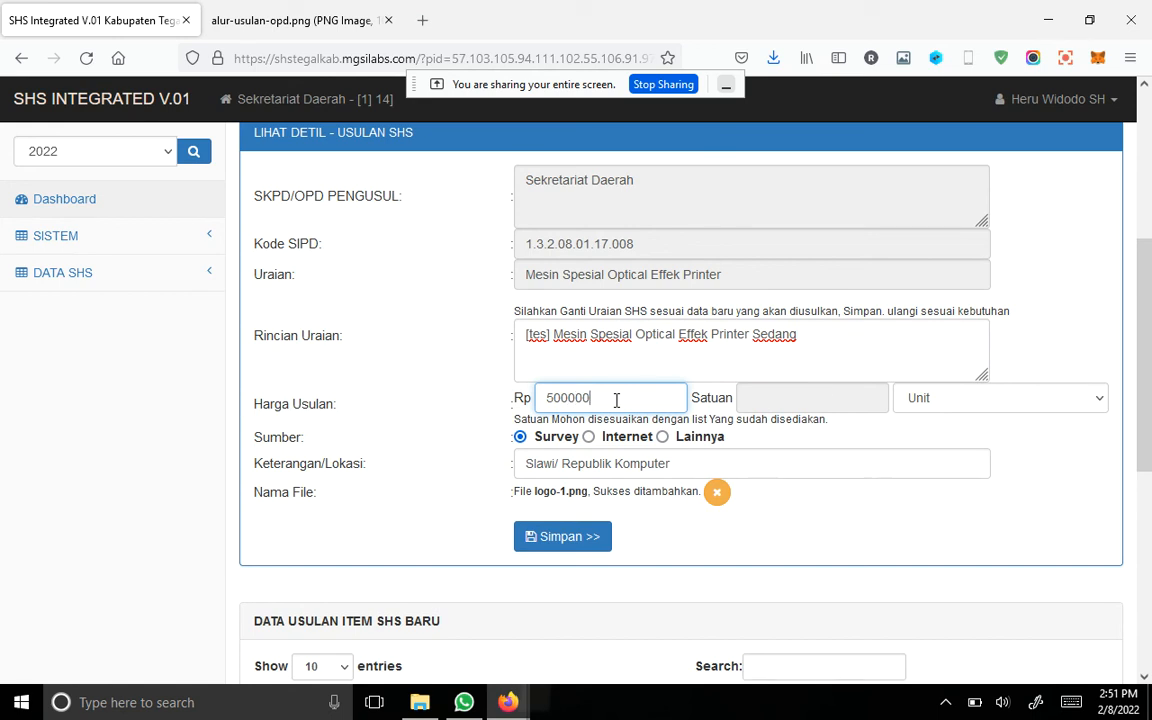
{"action": "left_click", "coordinate": [1073, 404]}
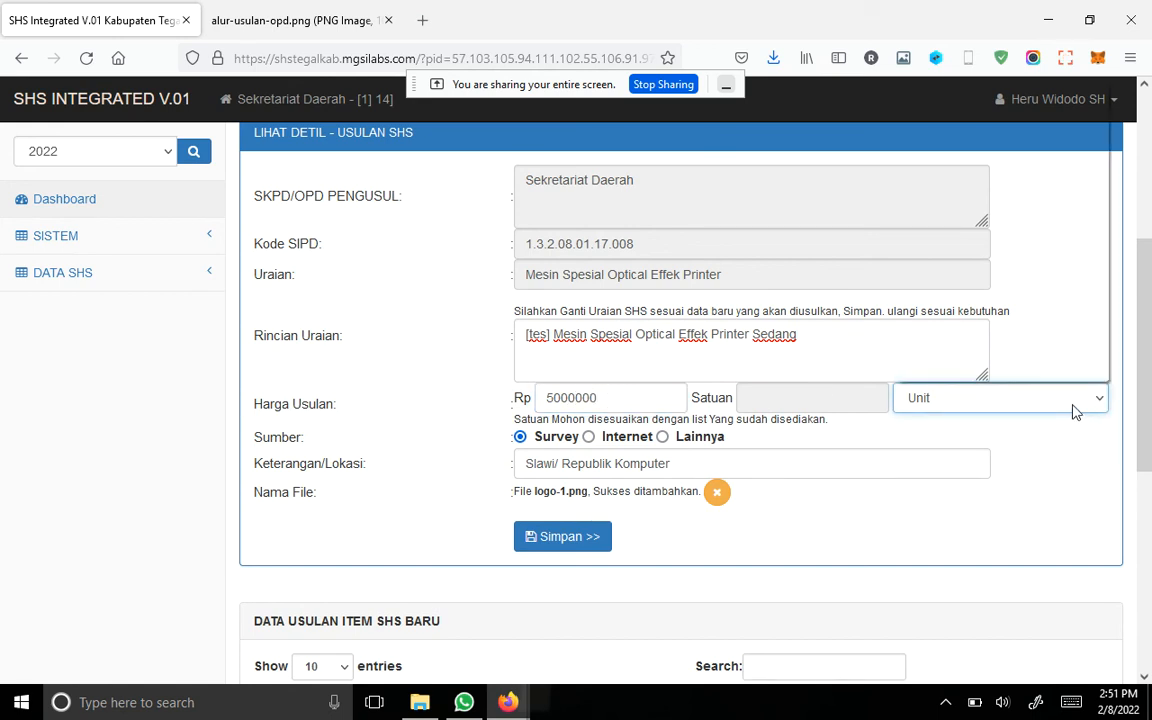
{"action": "left_click", "coordinate": [1075, 368]}
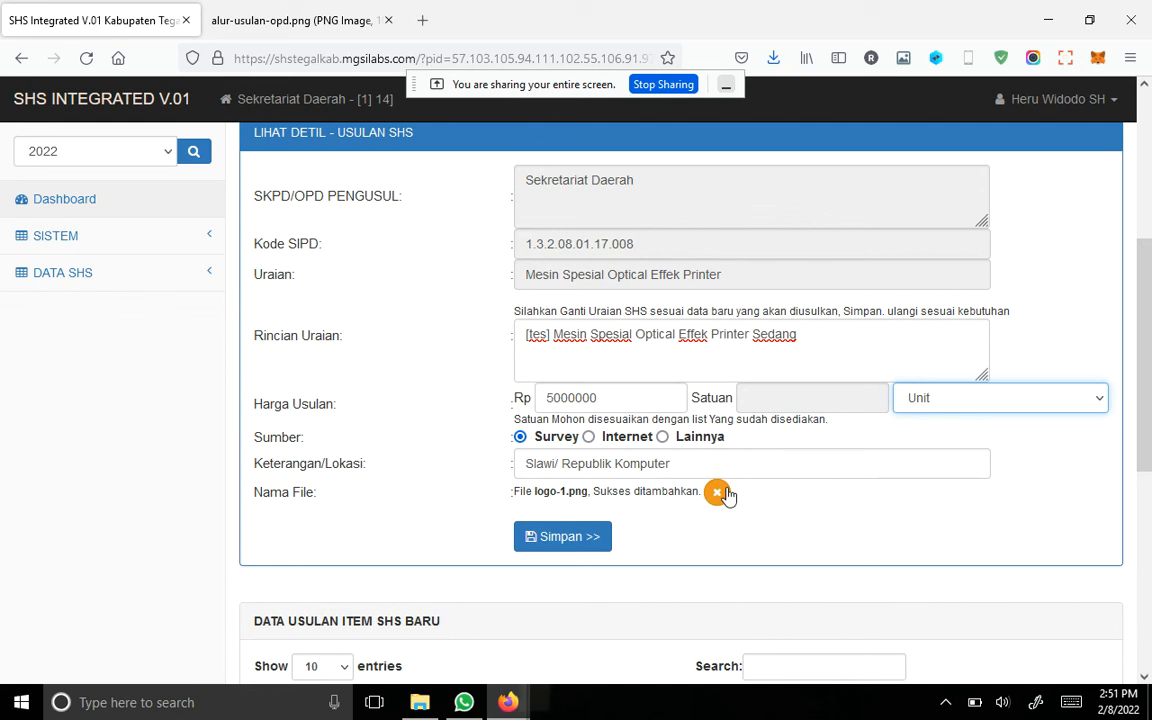
{"action": "left_click", "coordinate": [589, 437]}
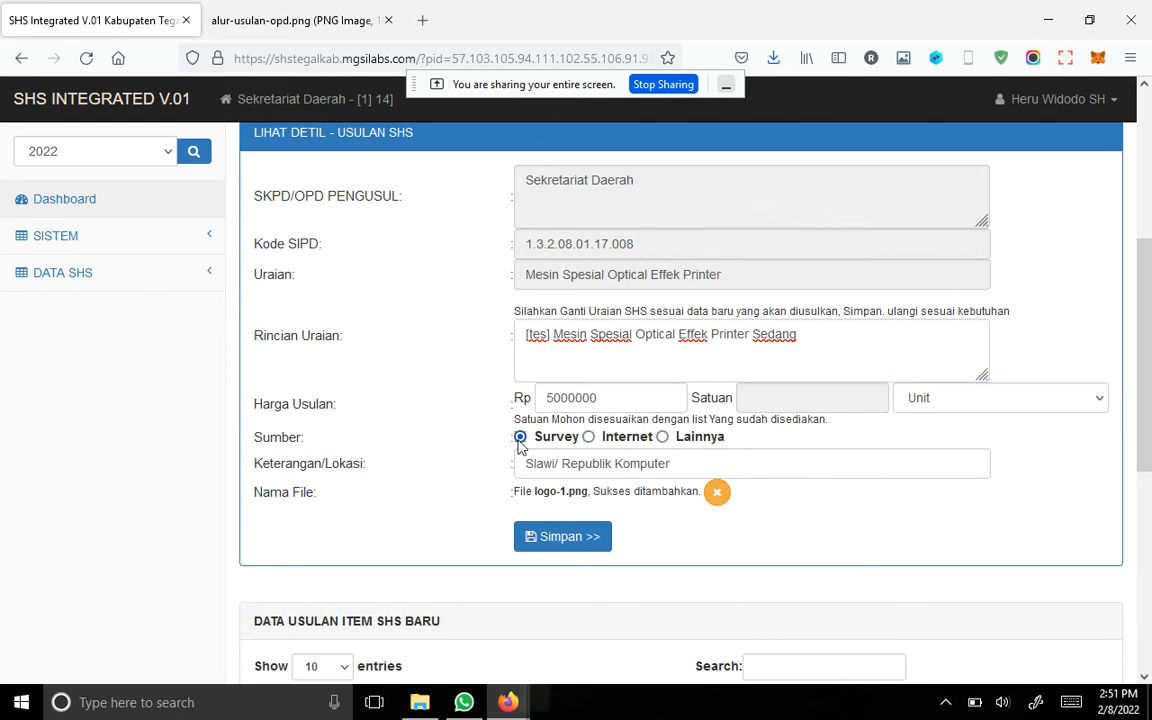
{"action": "left_click", "coordinate": [717, 492]}
Step: Save and confirm the Mesin Spesial Optical Effek Printer Sedang proposal, then check its entry in the Data Usulan Item SHS Baru list
{"action": "scroll", "coordinate": [635, 573], "scroll_direction": "down", "scroll_amount": 3}
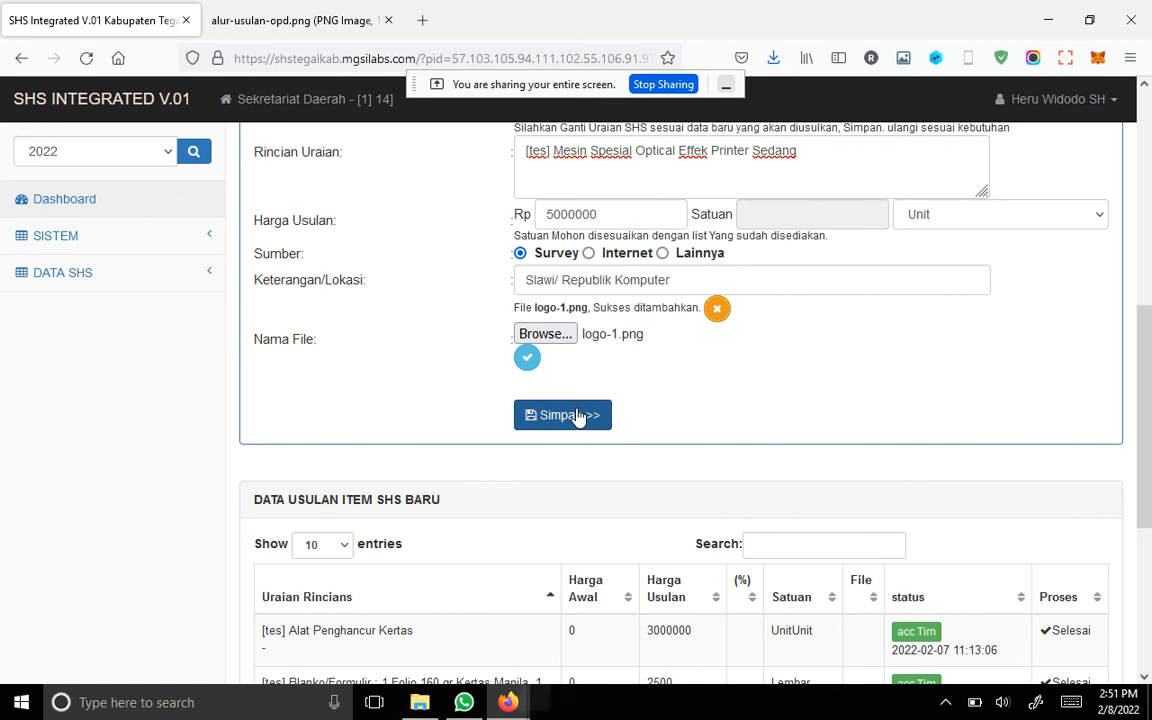
{"action": "left_click", "coordinate": [570, 415]}
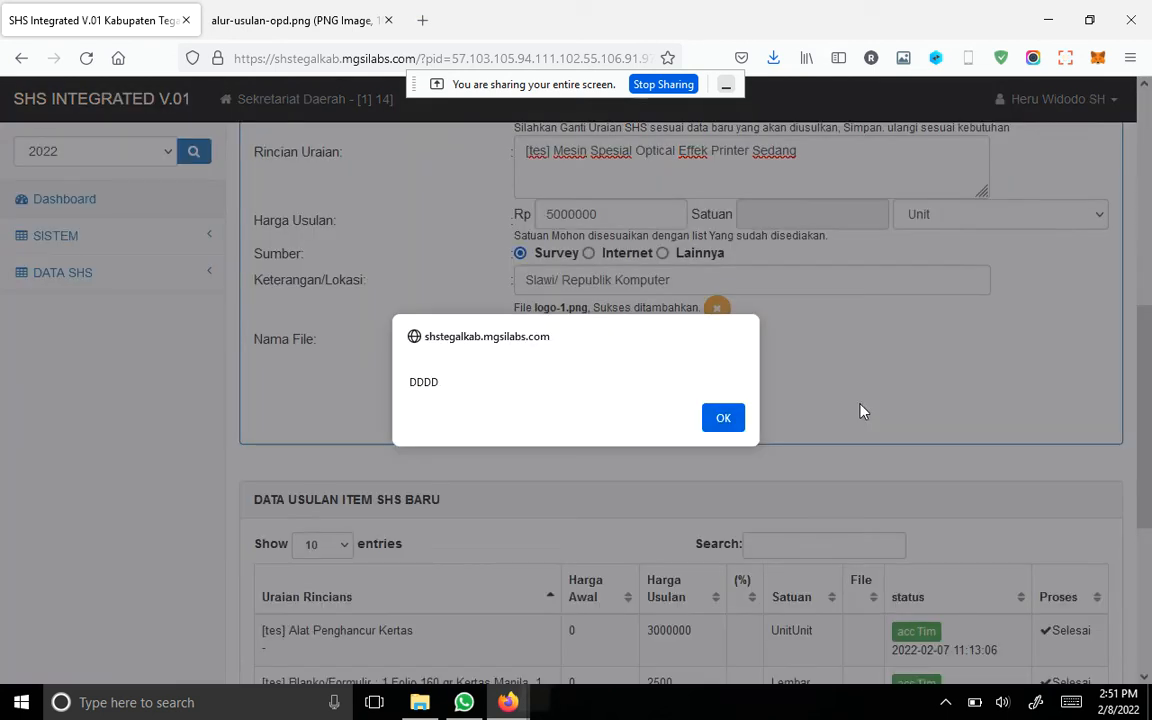
{"action": "left_click", "coordinate": [722, 419]}
{"action": "scroll", "coordinate": [931, 432], "scroll_direction": "down", "scroll_amount": 5}
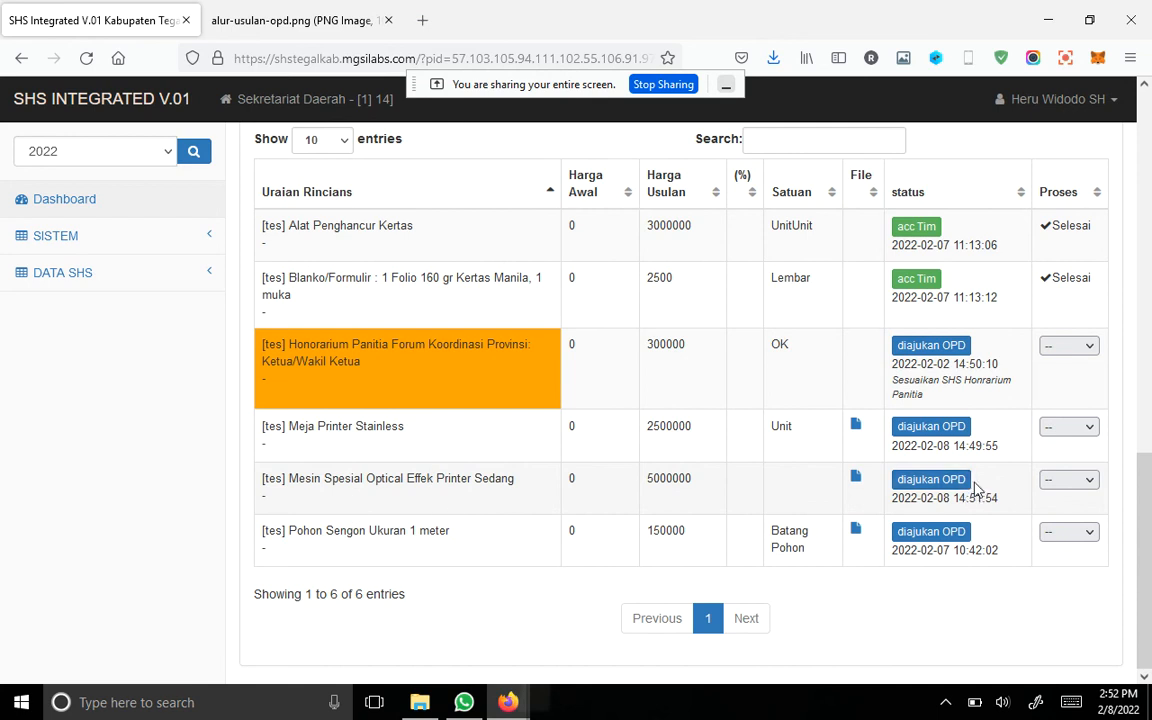
Step: Review the DATA SHS proposal options and the Alur Usulan OPD workflow diagram
{"action": "scroll", "coordinate": [810, 429], "scroll_direction": "up", "scroll_amount": 6}
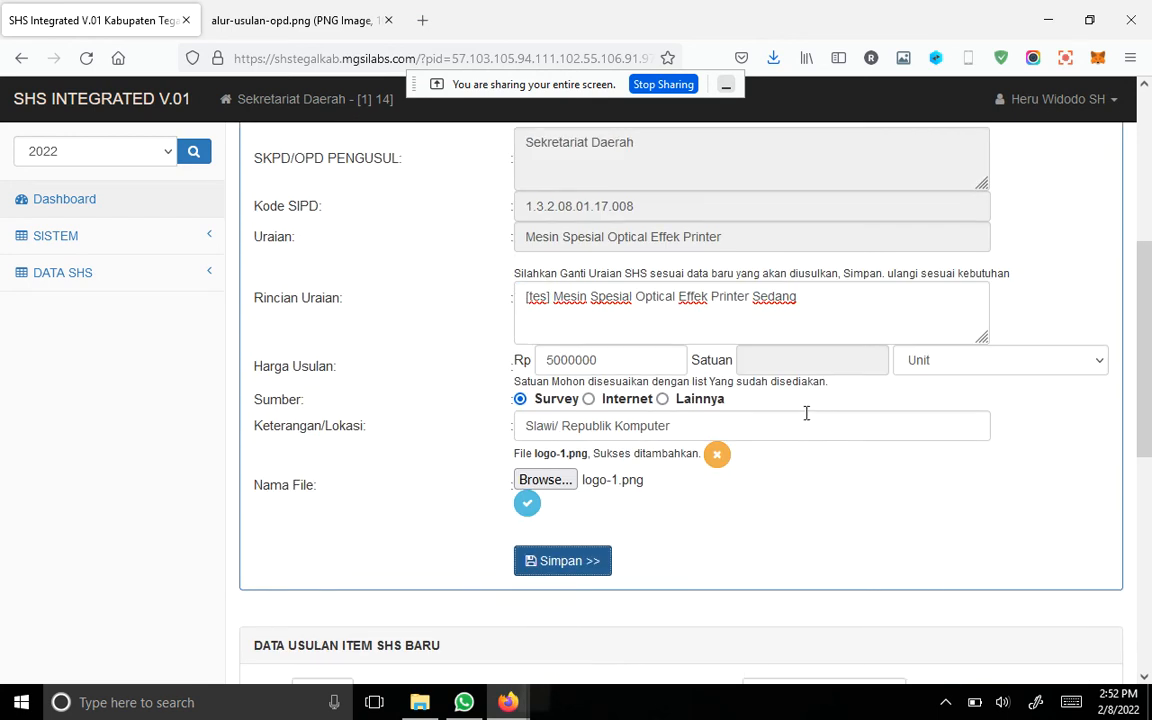
{"action": "scroll", "coordinate": [596, 428], "scroll_direction": "up", "scroll_amount": 2}
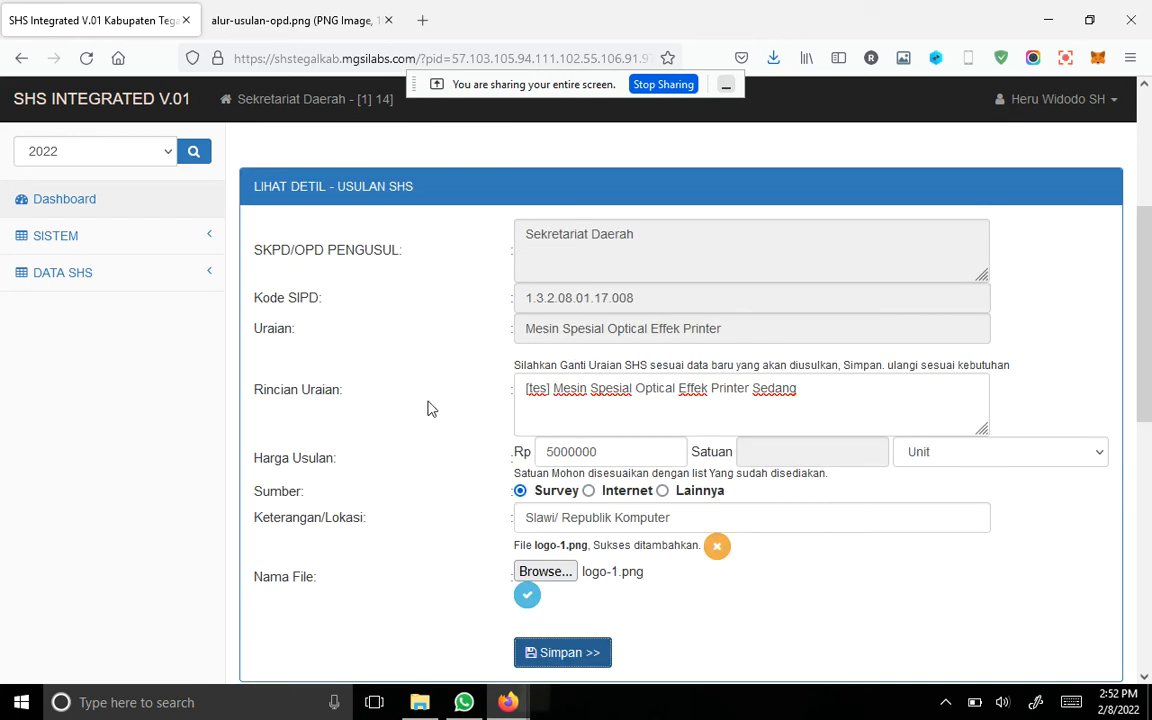
{"action": "left_click", "coordinate": [124, 276]}
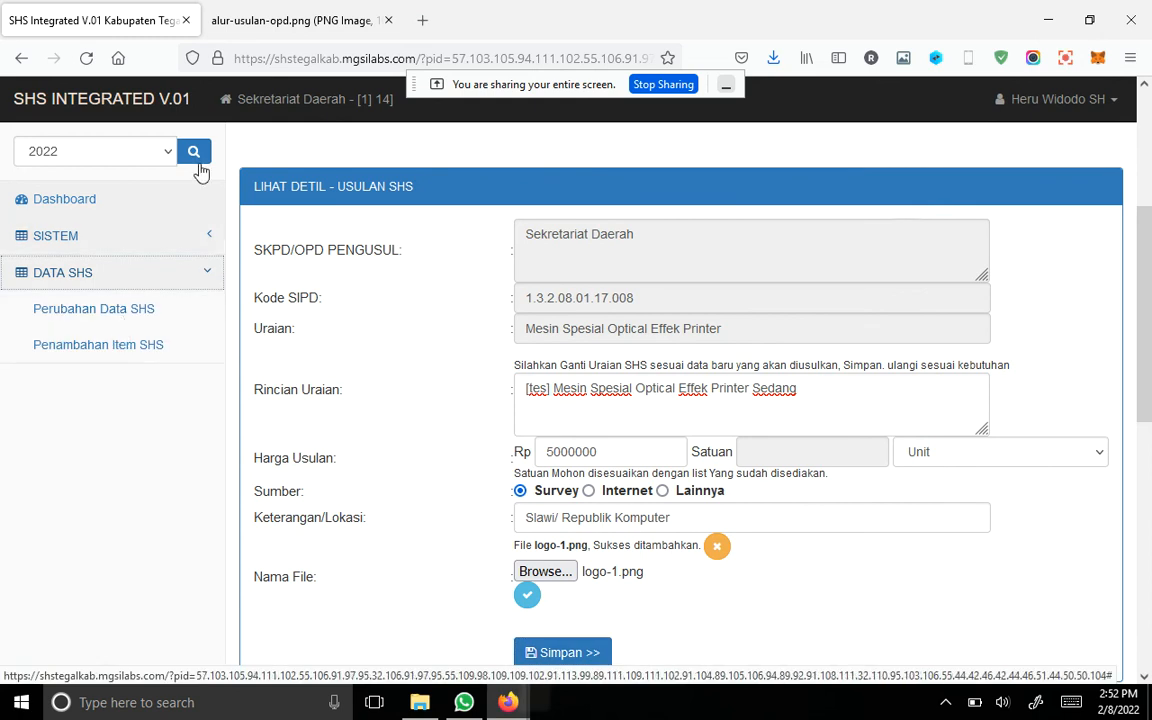
{"action": "left_click", "coordinate": [296, 25]}
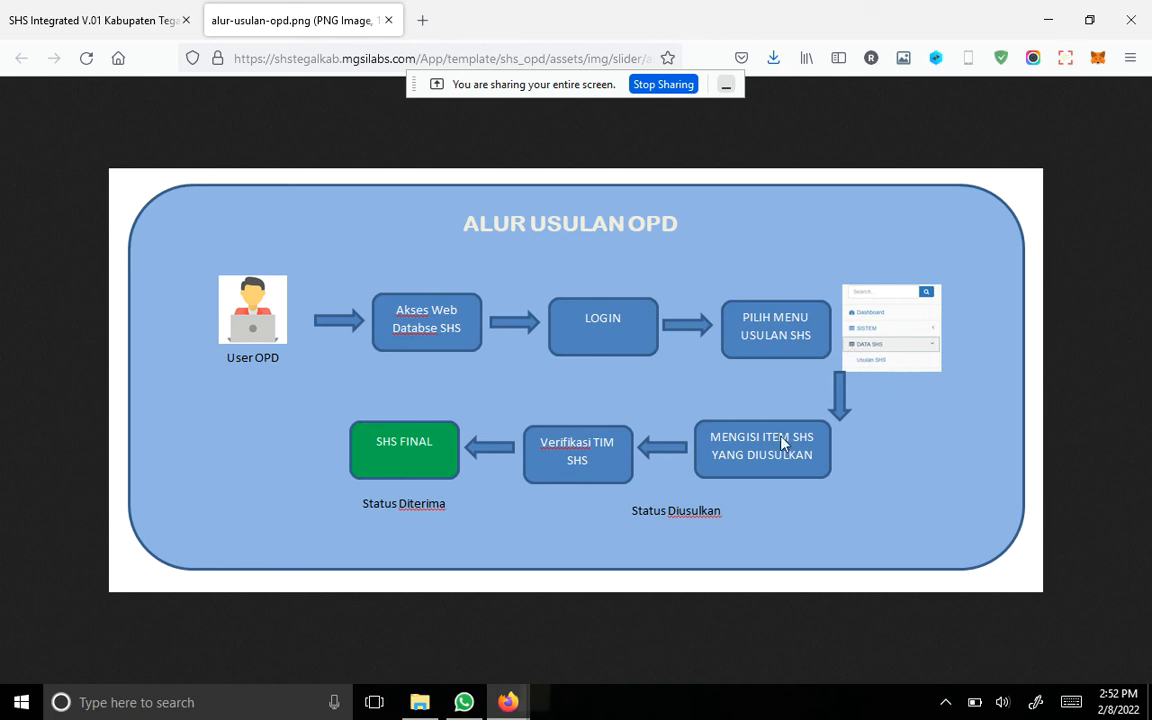
{"action": "left_click", "coordinate": [55, 12]}
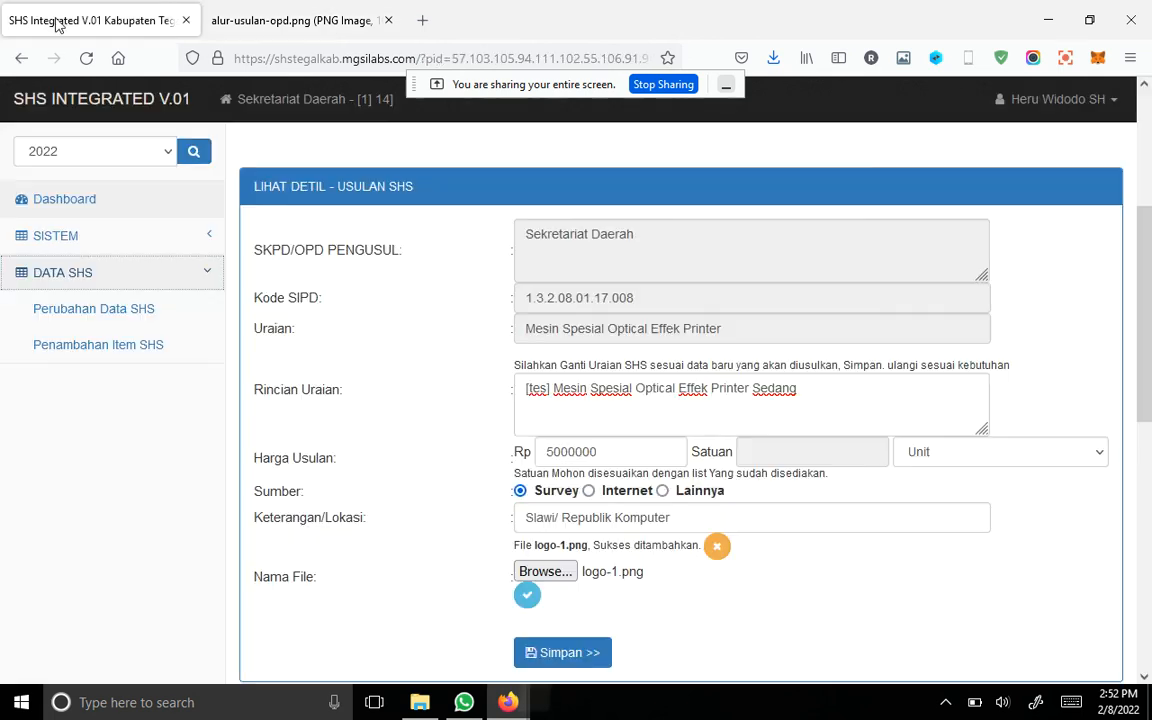
Step: Open Penambahan Item SHS, show its detail forms, and search the parent SHS data for "printer"
{"action": "left_click", "coordinate": [130, 352]}
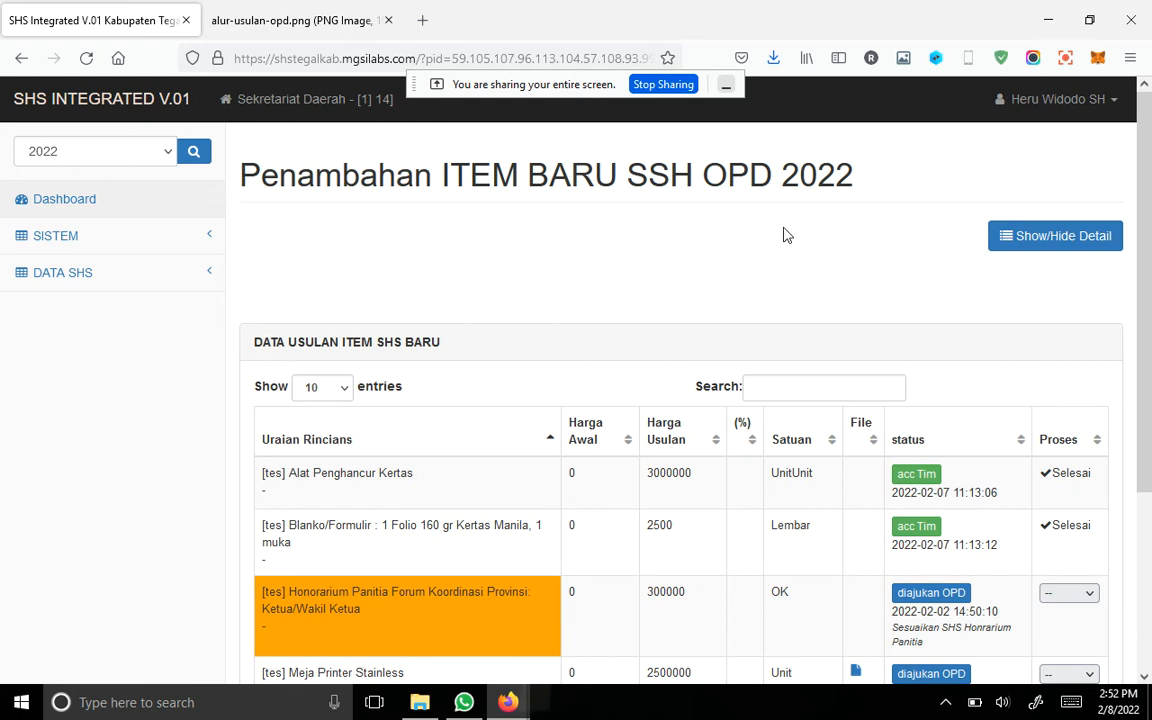
{"action": "left_click", "coordinate": [1020, 232]}
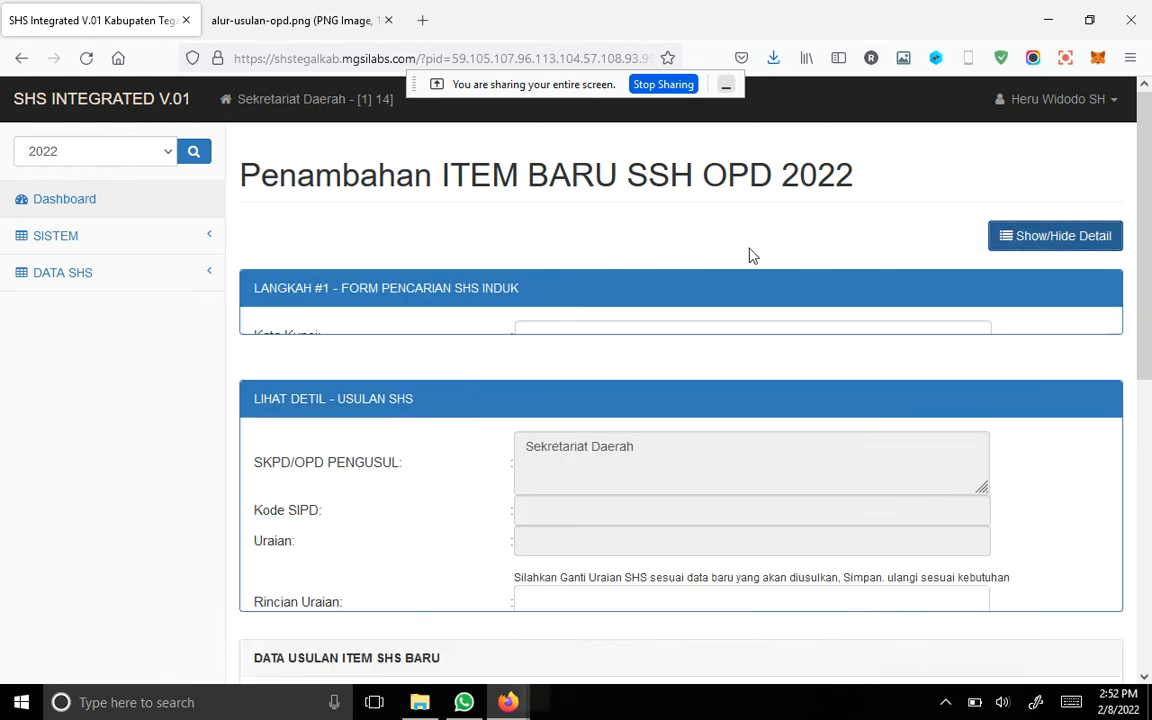
{"action": "left_click", "coordinate": [612, 340]}
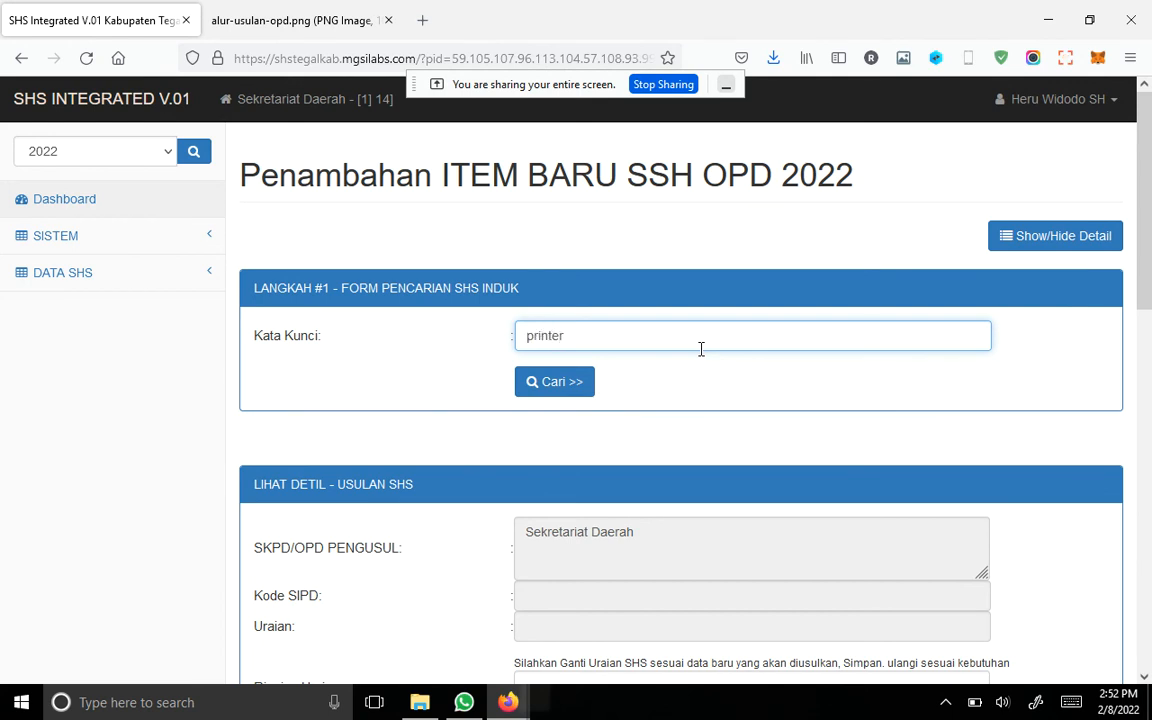
{"action": "left_click", "coordinate": [612, 386]}
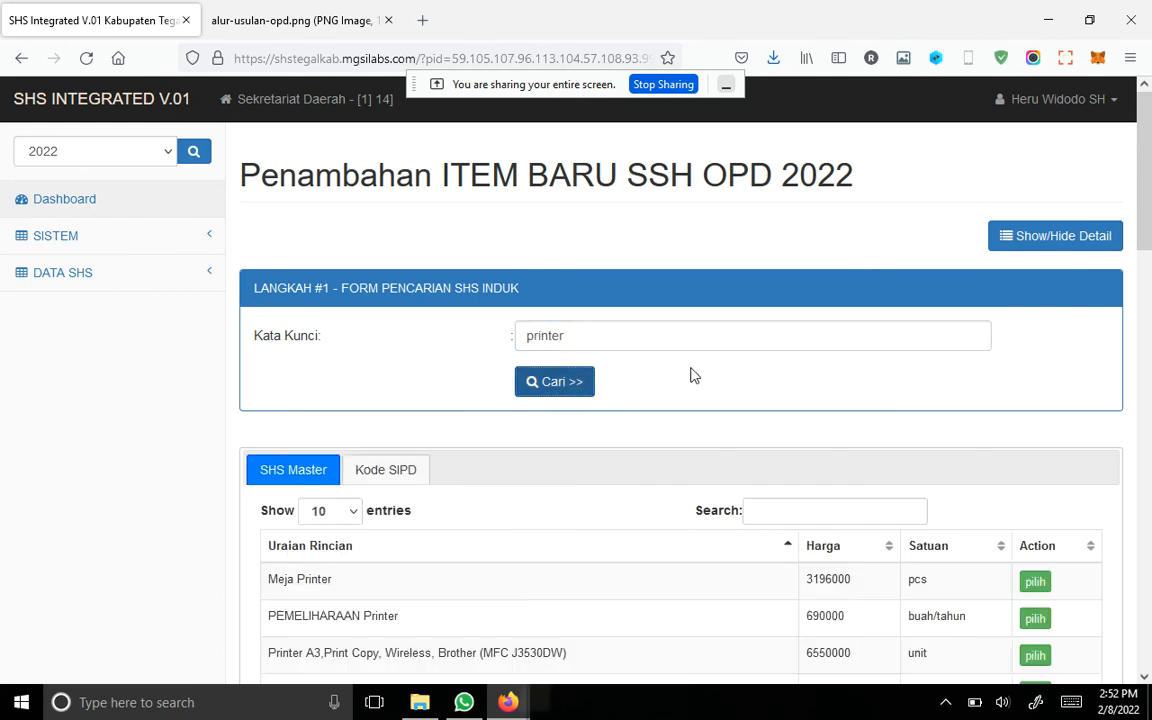
Step: Review the Kode SIPD matches for the new "printer" search
{"action": "scroll", "coordinate": [526, 436], "scroll_direction": "down", "scroll_amount": 3}
{"action": "left_click", "coordinate": [379, 290]}
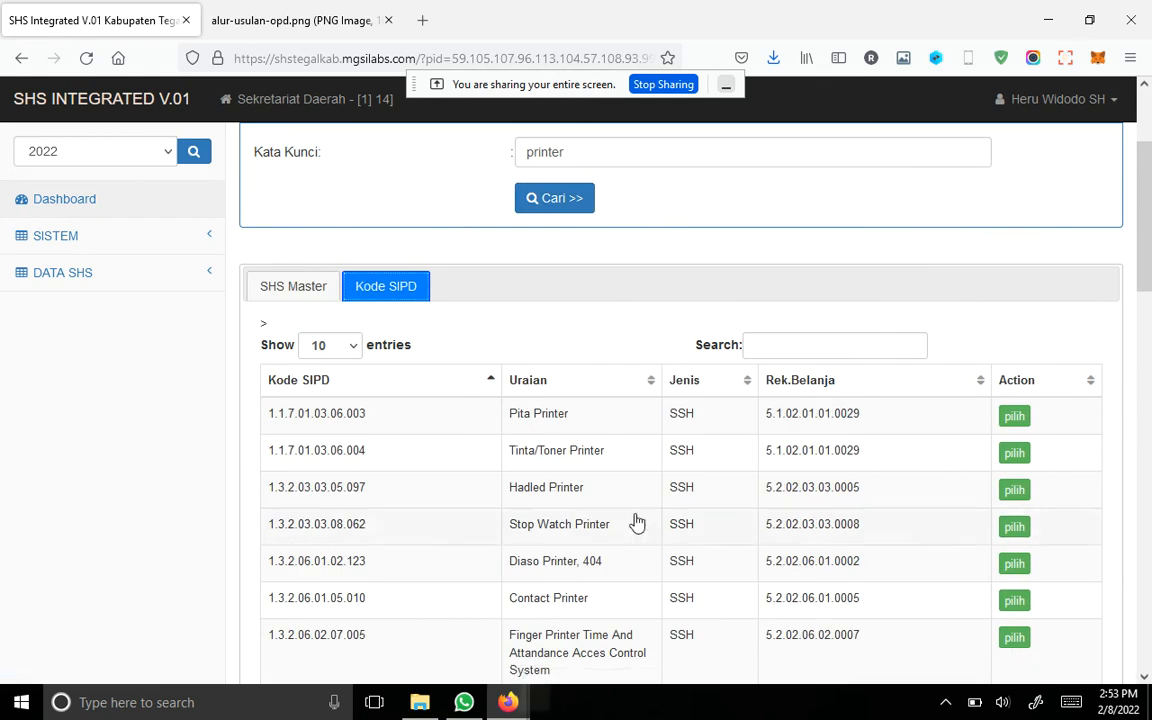
{"action": "scroll", "coordinate": [729, 501], "scroll_direction": "down", "scroll_amount": 5}
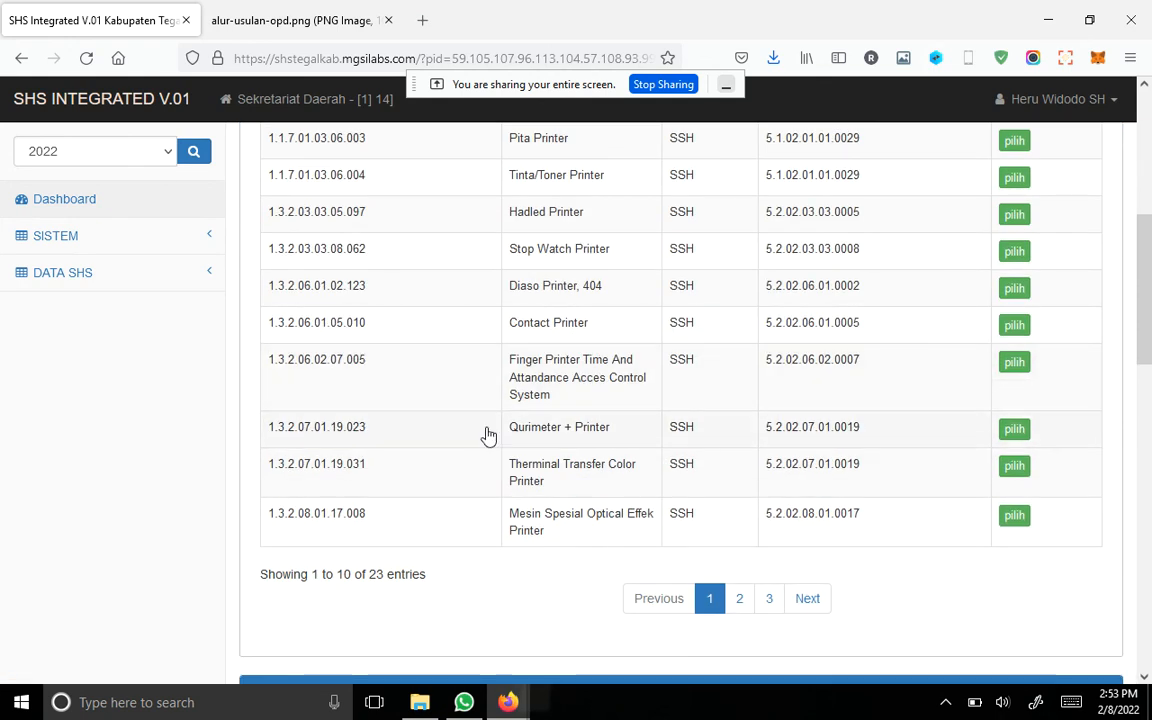
{"action": "scroll", "coordinate": [530, 365], "scroll_direction": "up", "scroll_amount": 5}
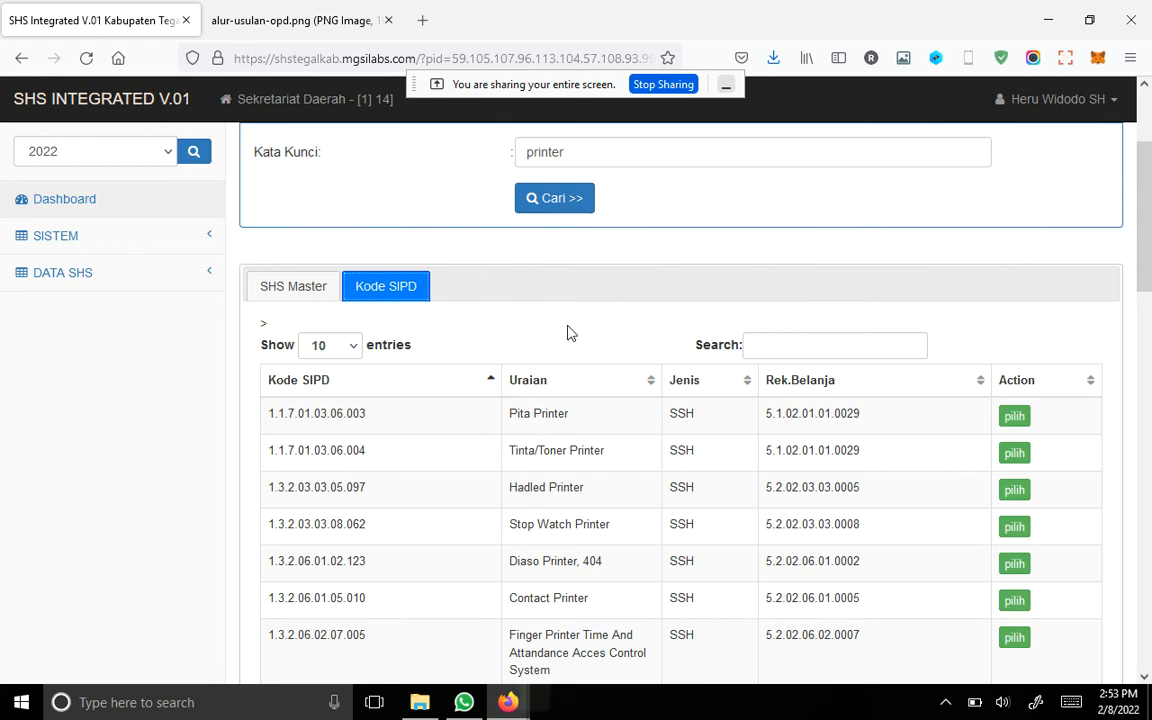
Step: Compare the proposal statuses in Data Usulan Item SHS Baru with the Alur Usulan OPD workflow diagram
{"action": "scroll", "coordinate": [567, 332], "scroll_direction": "down", "scroll_amount": 20}
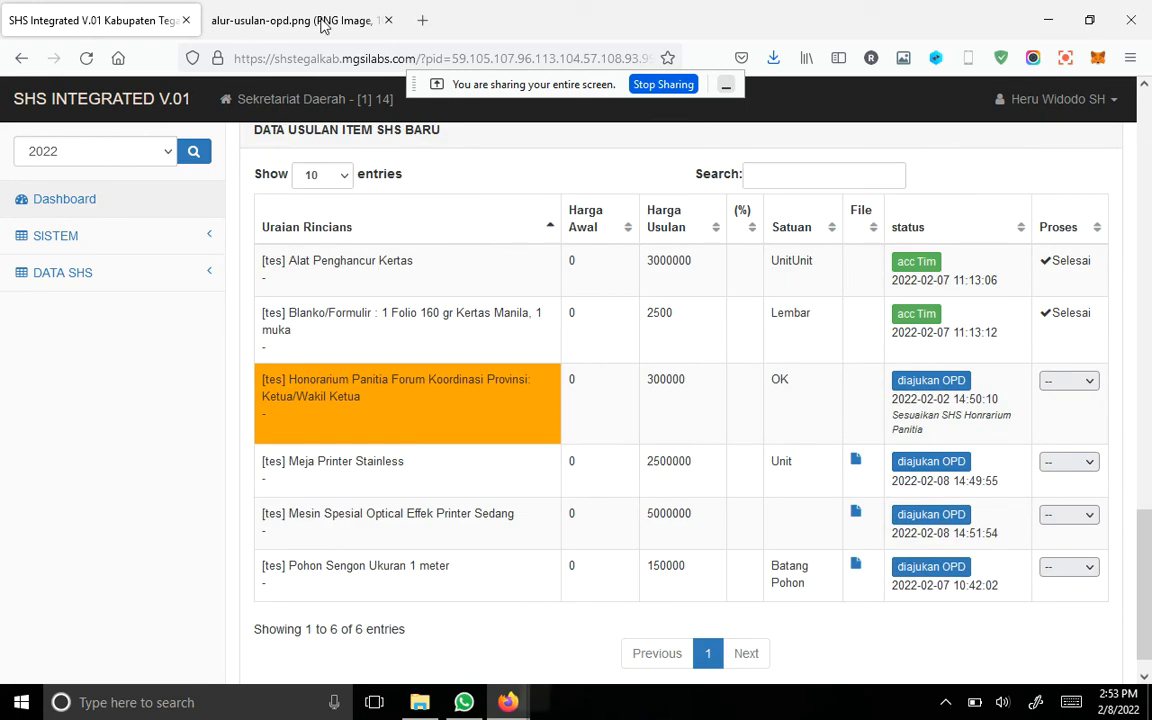
{"action": "left_click", "coordinate": [300, 20]}
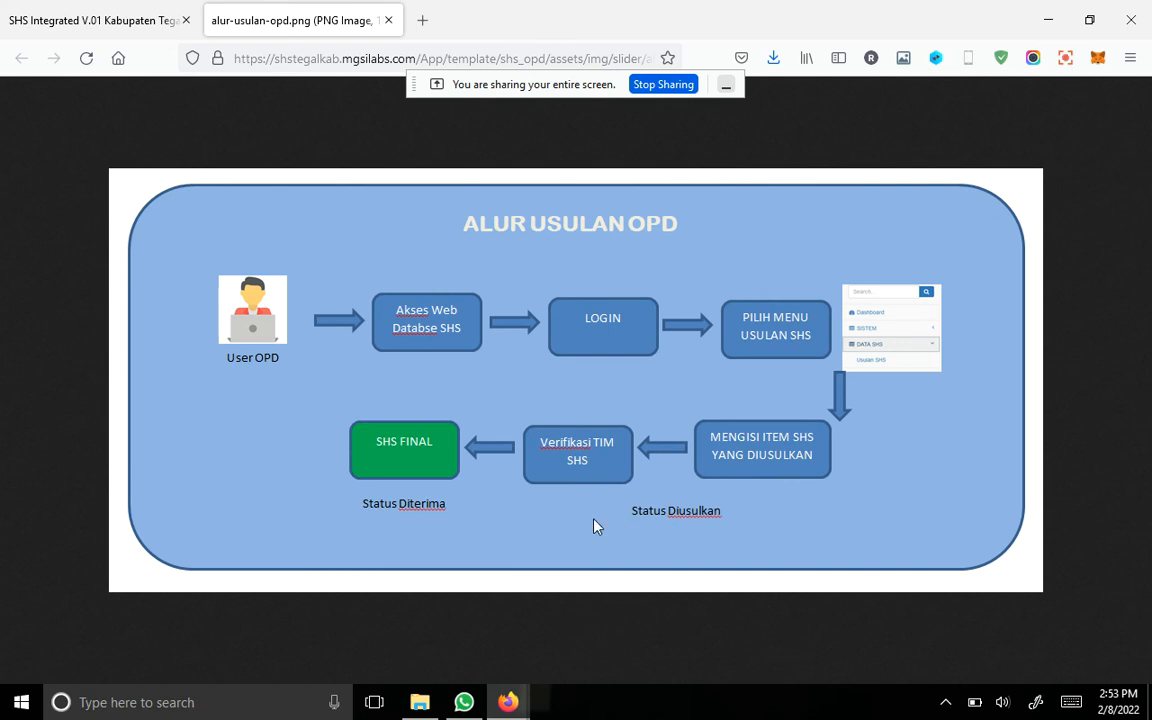
{"action": "left_click", "coordinate": [129, 14]}
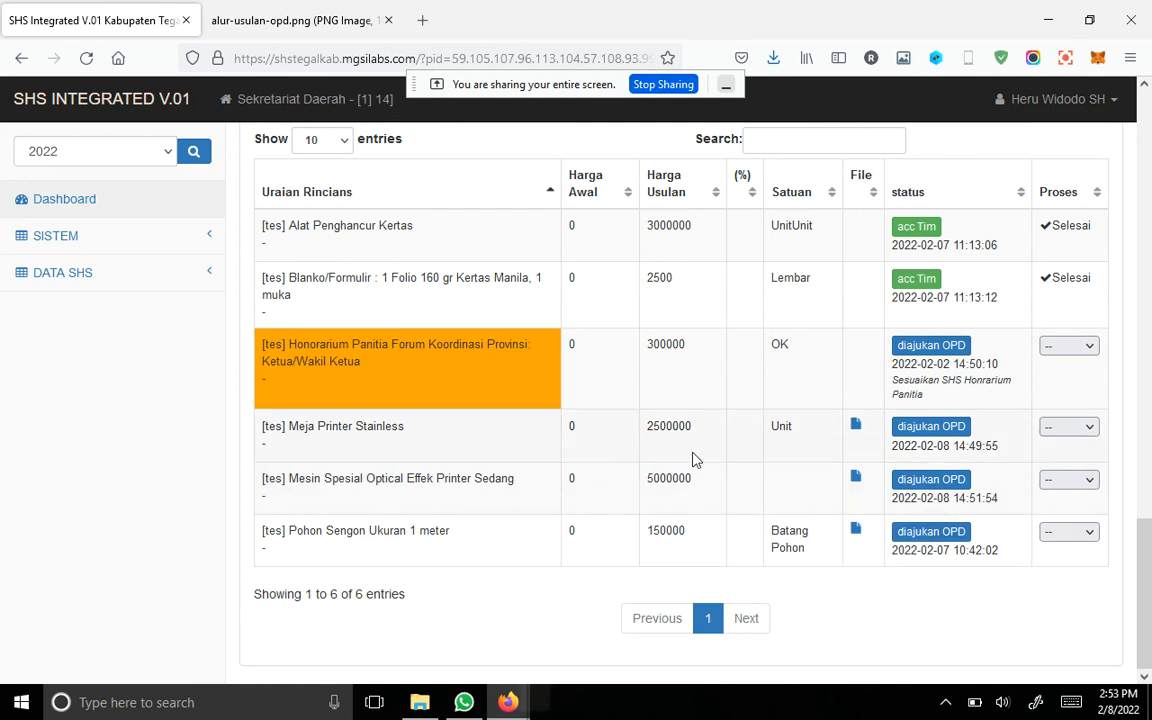
Step: Review the proposals in Data Usulan Item SHS Baru and the price-change proposals in Perubahan Data SHS
{"action": "scroll", "coordinate": [720, 460], "scroll_direction": "up", "scroll_amount": 1}
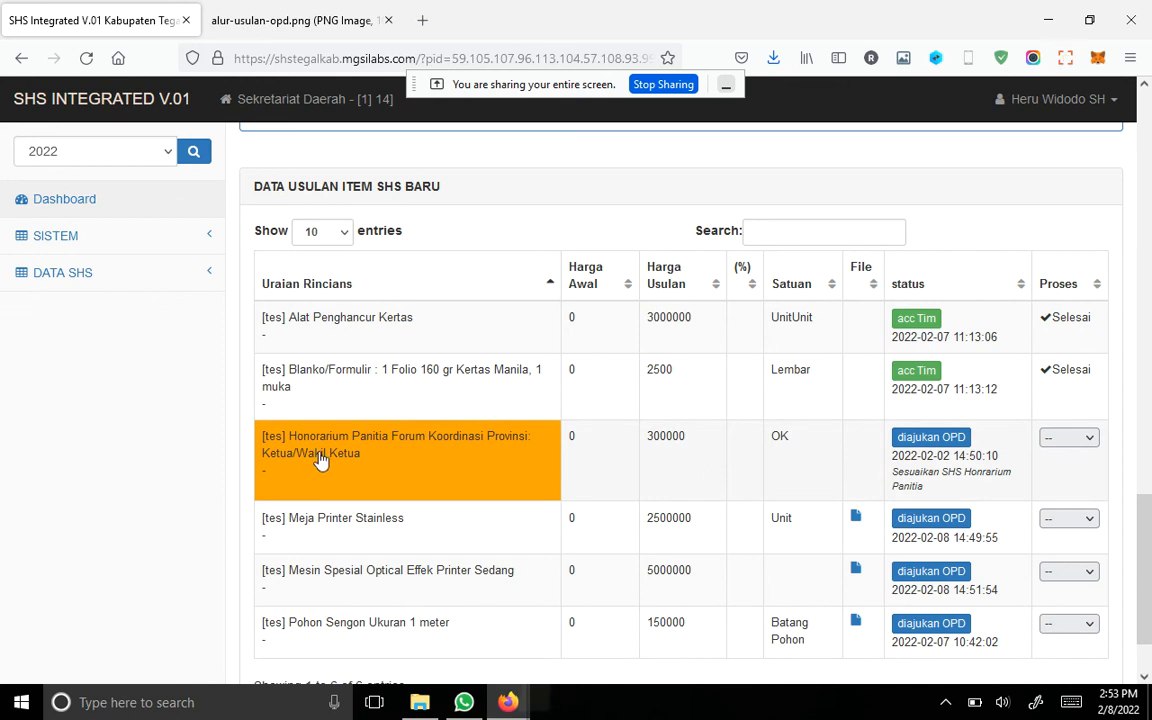
{"action": "scroll", "coordinate": [430, 440], "scroll_direction": "down", "scroll_amount": 2}
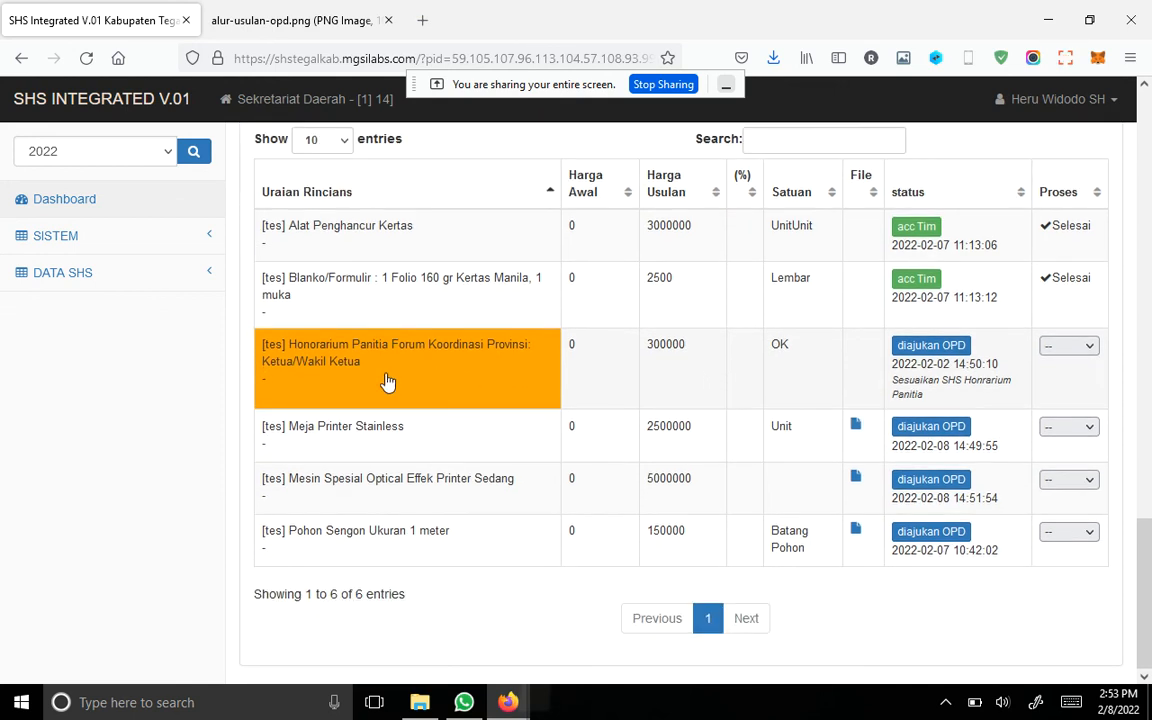
{"action": "scroll", "coordinate": [430, 395], "scroll_direction": "up", "scroll_amount": 4}
{"action": "left_click", "coordinate": [105, 280]}
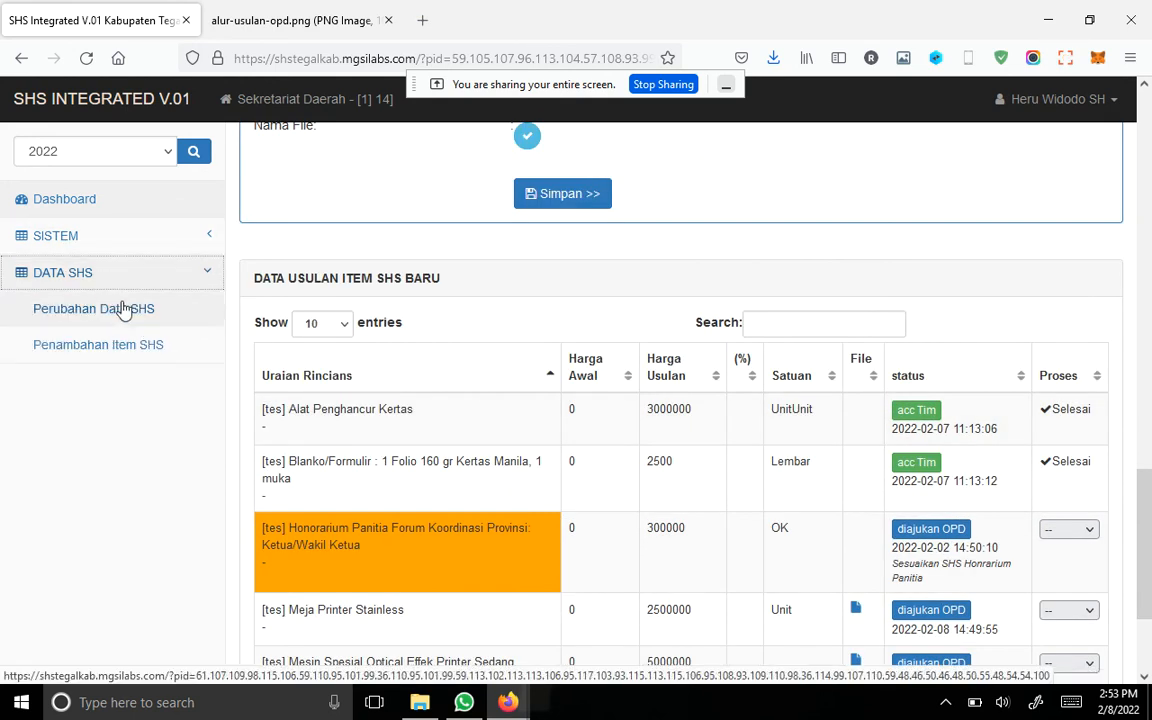
{"action": "left_click", "coordinate": [122, 310]}
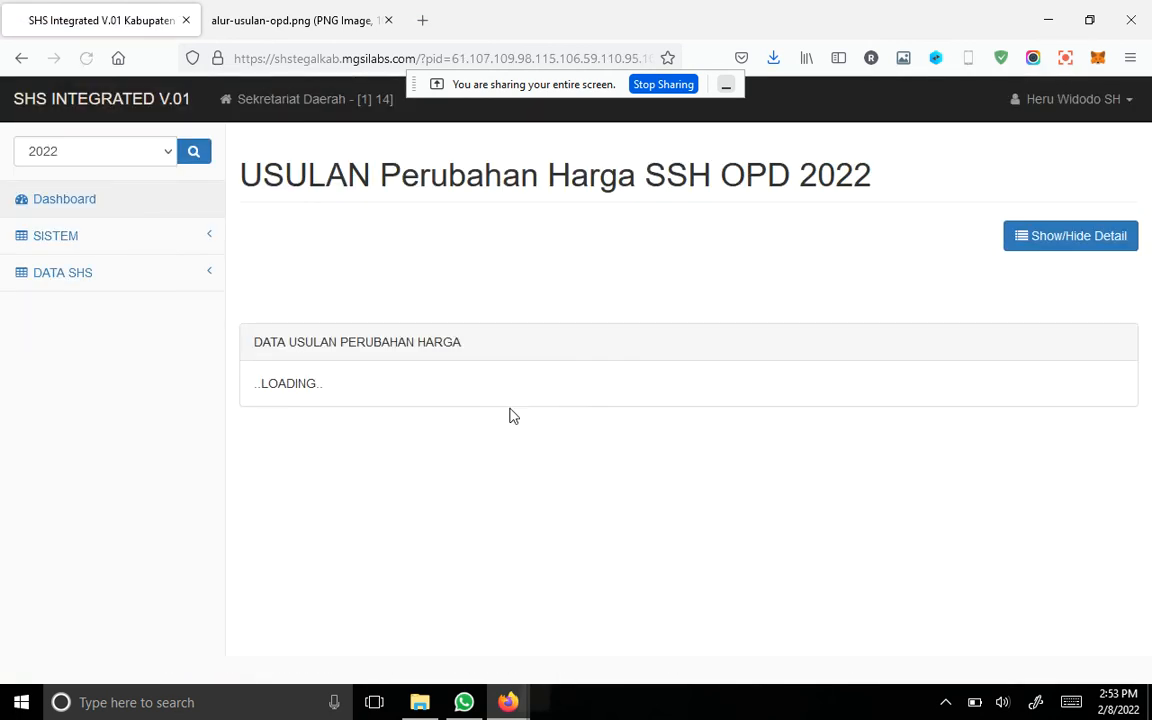
{"action": "scroll", "coordinate": [509, 413], "scroll_direction": "down", "scroll_amount": 2}
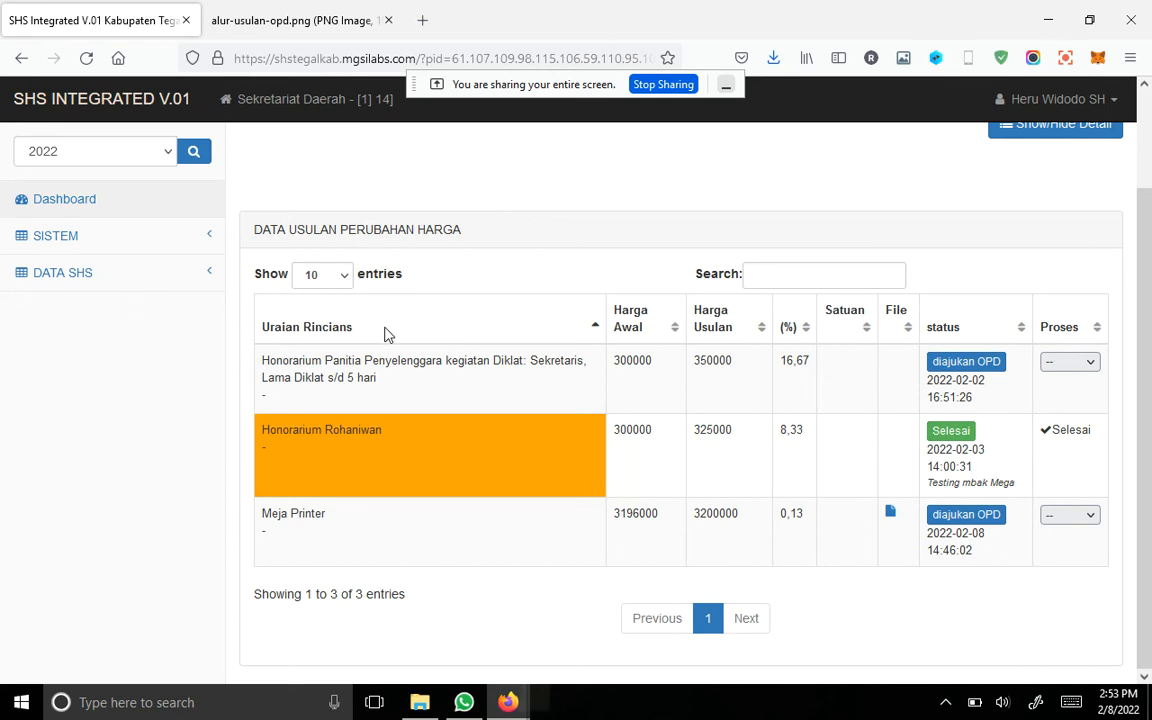
Step: Return to Penambahan Item SHS and look over the list of new-item proposals
{"action": "left_click", "coordinate": [188, 284]}
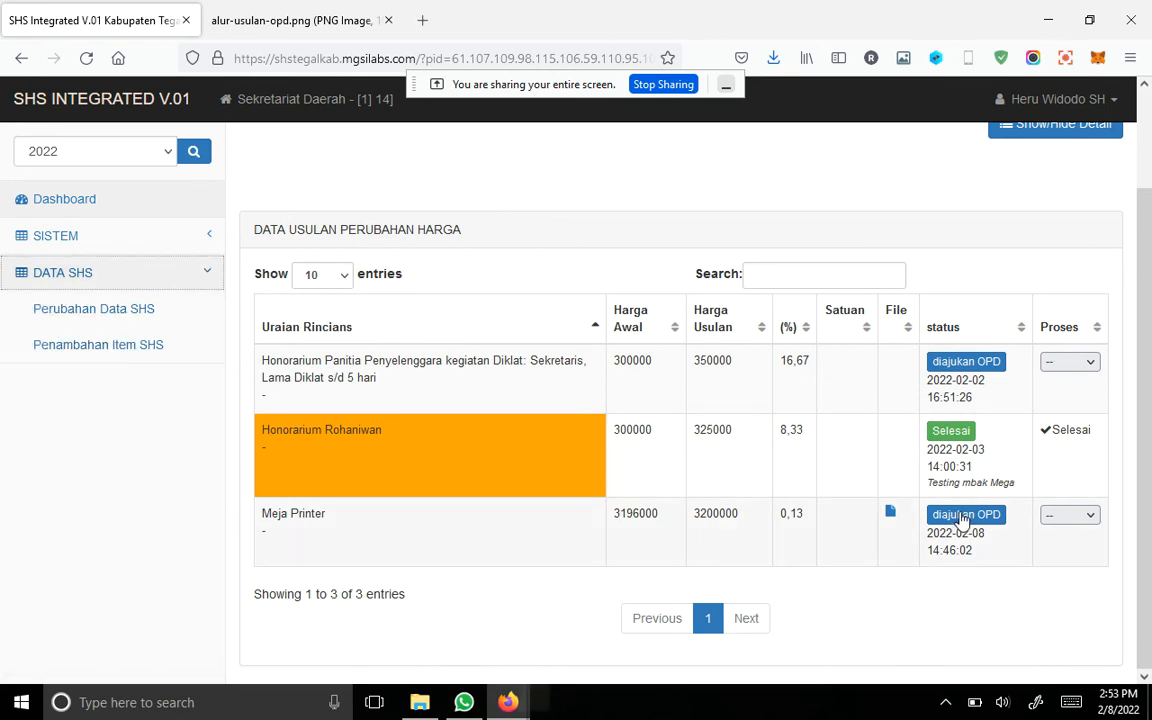
{"action": "left_click", "coordinate": [130, 344]}
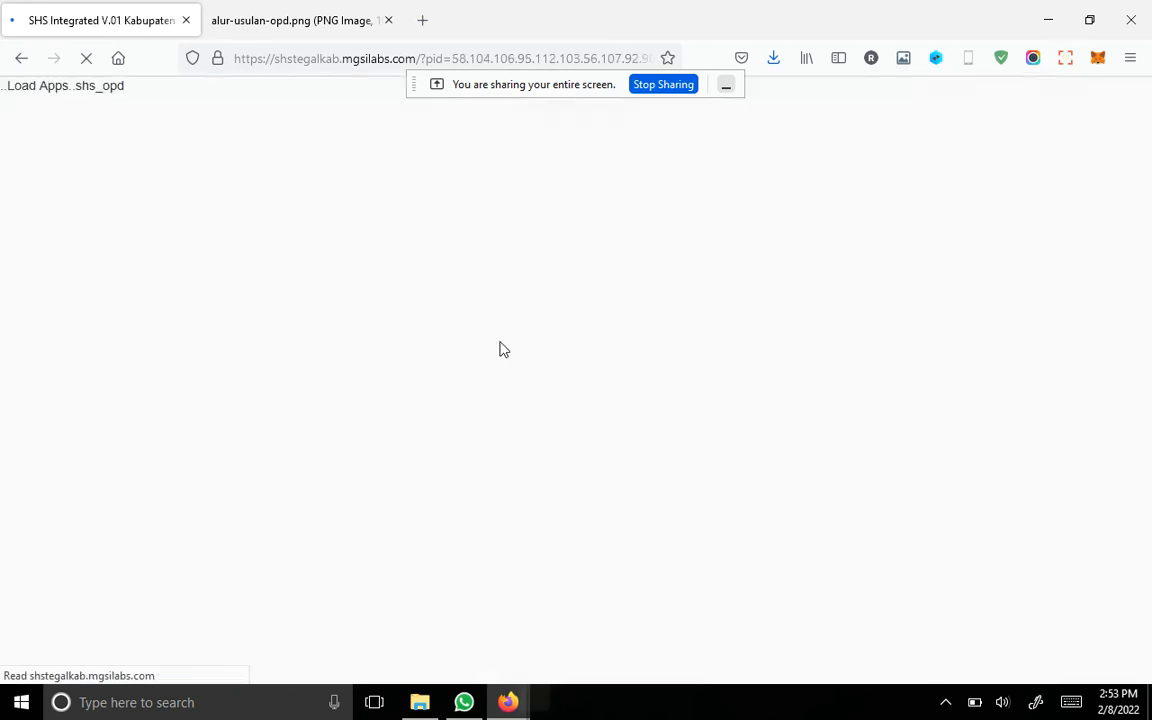
{"action": "scroll", "coordinate": [503, 347], "scroll_direction": "down", "scroll_amount": 3}
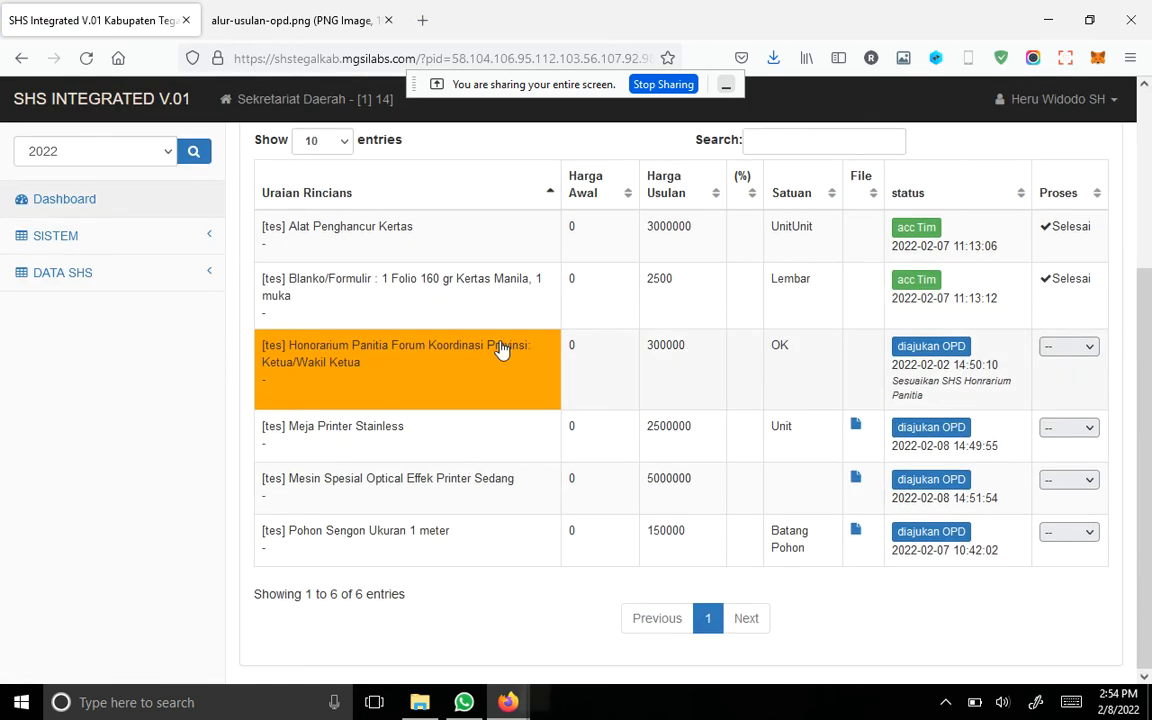
{"action": "scroll", "coordinate": [500, 347], "scroll_direction": "up", "scroll_amount": 2}
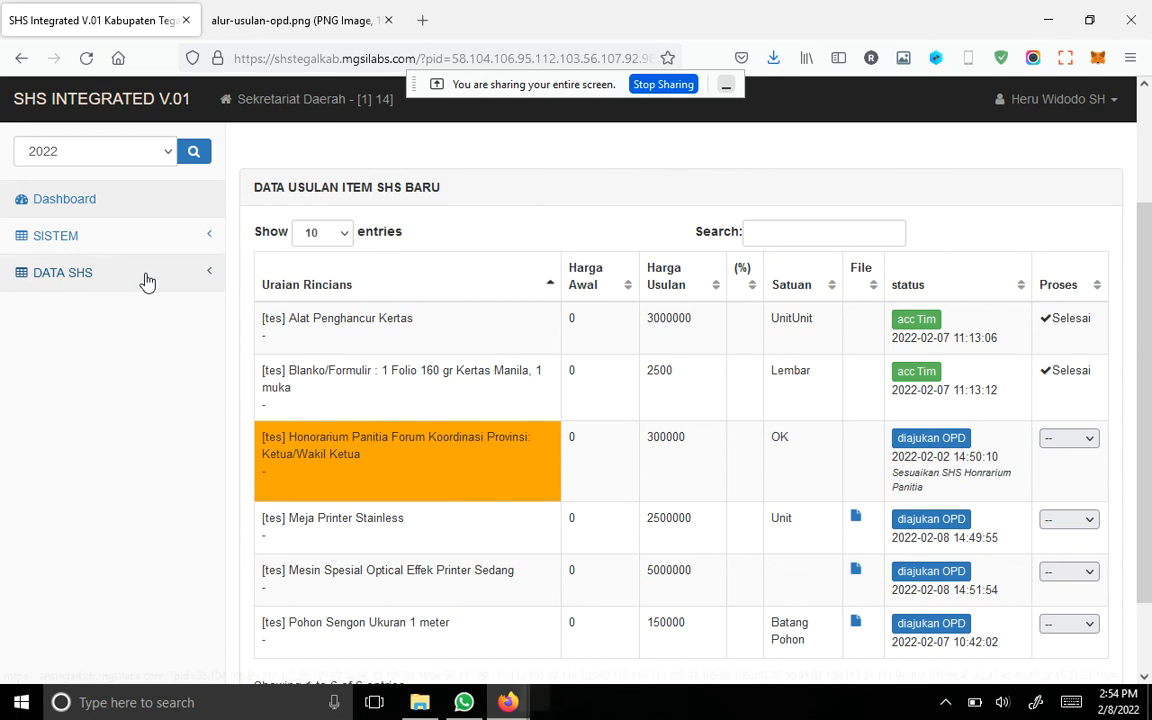
Step: Display the Ubah form of the Honorarium Panitia Penyelenggara kegiatan Diklat price proposal in Perubahan Data SHS
{"action": "left_click", "coordinate": [148, 276]}
{"action": "left_click", "coordinate": [167, 311]}
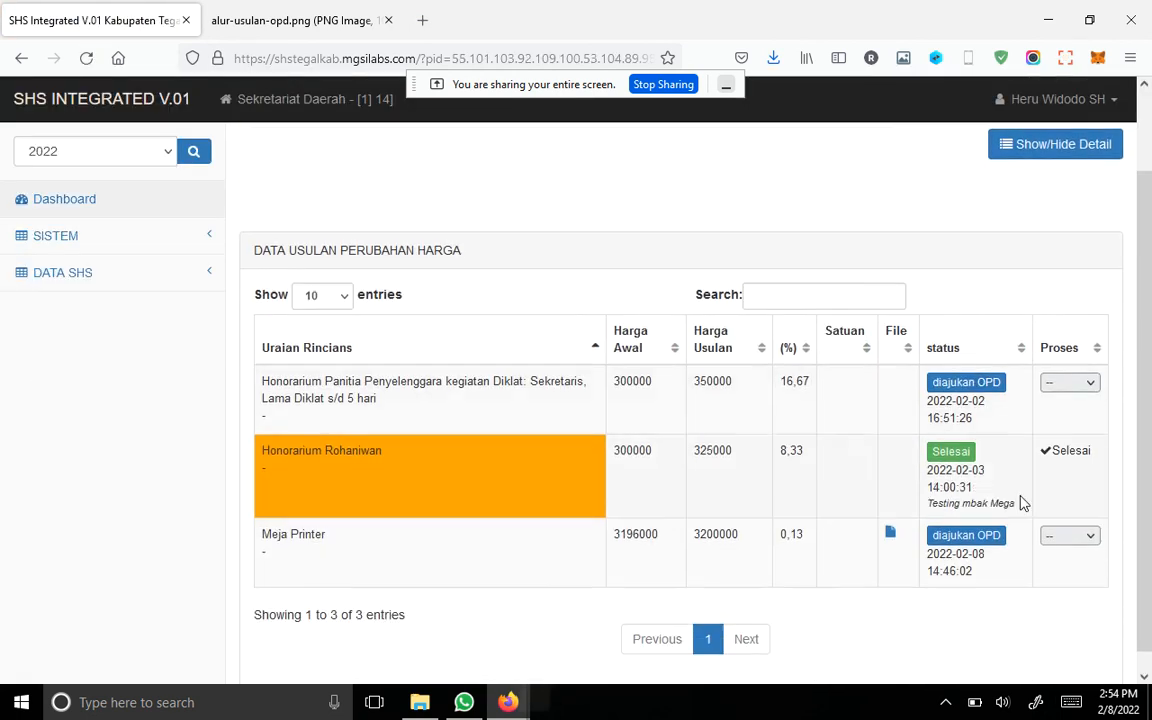
{"action": "left_click", "coordinate": [1094, 383]}
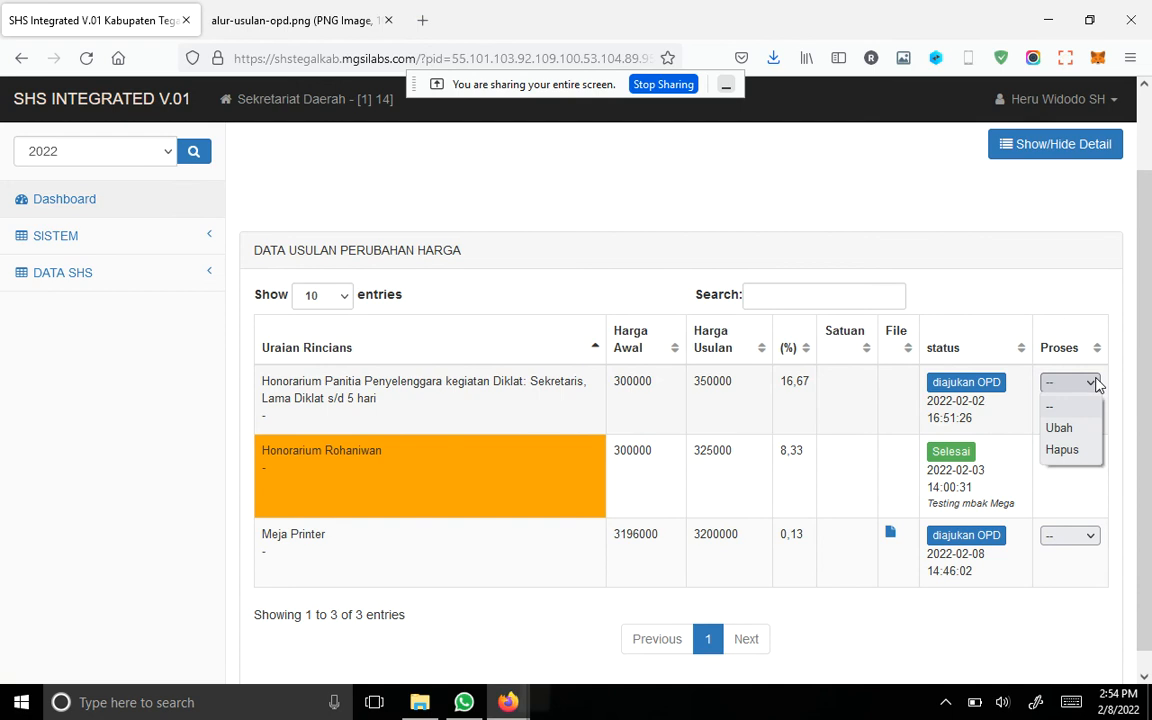
{"action": "left_click", "coordinate": [1083, 433]}
{"action": "scroll", "coordinate": [850, 349], "scroll_direction": "down", "scroll_amount": 3}
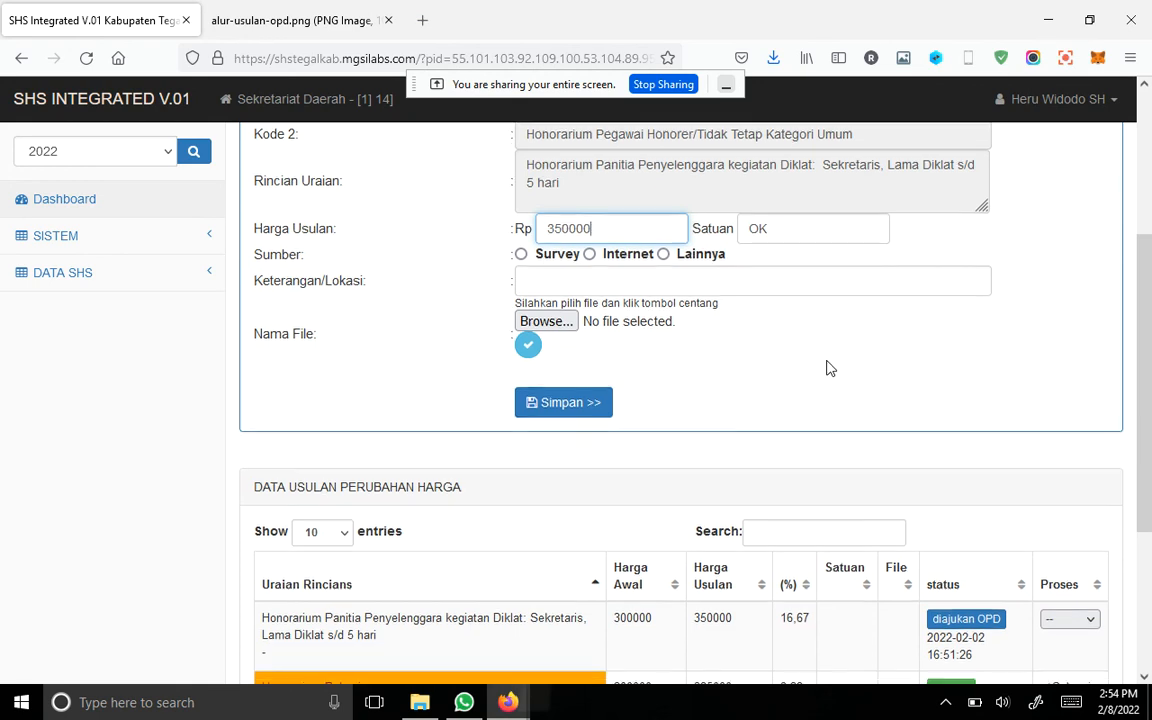
{"action": "scroll", "coordinate": [828, 368], "scroll_direction": "down", "scroll_amount": 3}
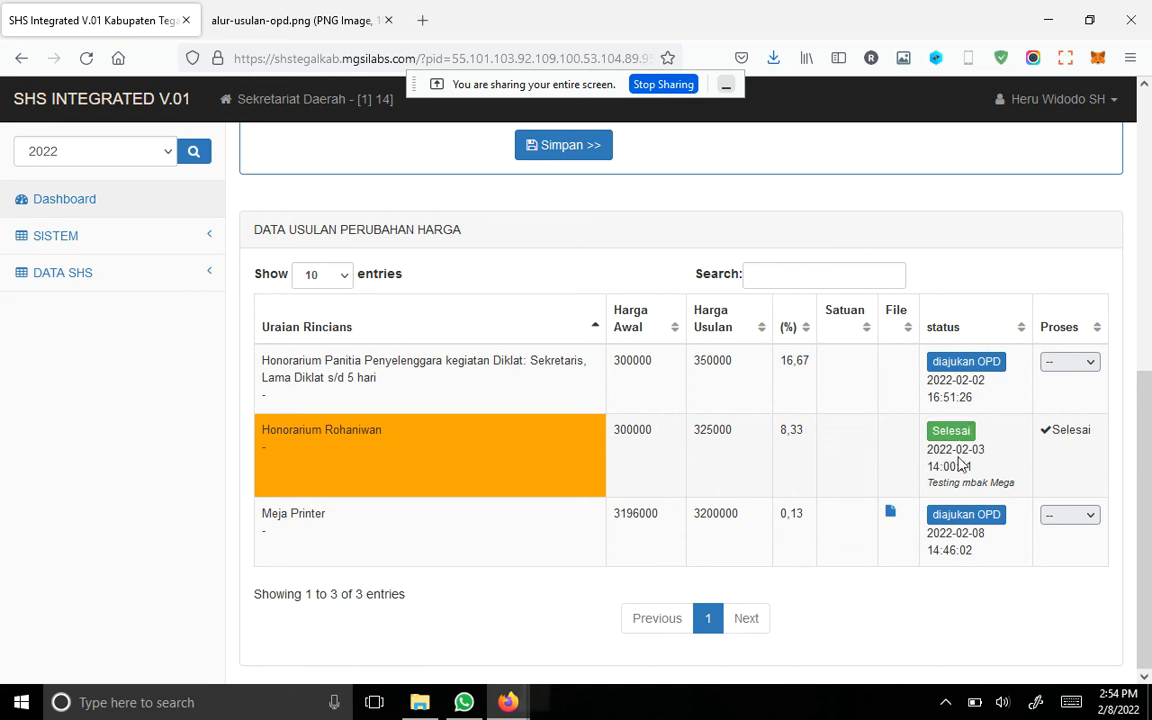
Step: Open Penambahan Item SHS and examine the status, notes and Proses options of each new-item proposal
{"action": "left_click", "coordinate": [62, 274]}
{"action": "left_click", "coordinate": [160, 347]}
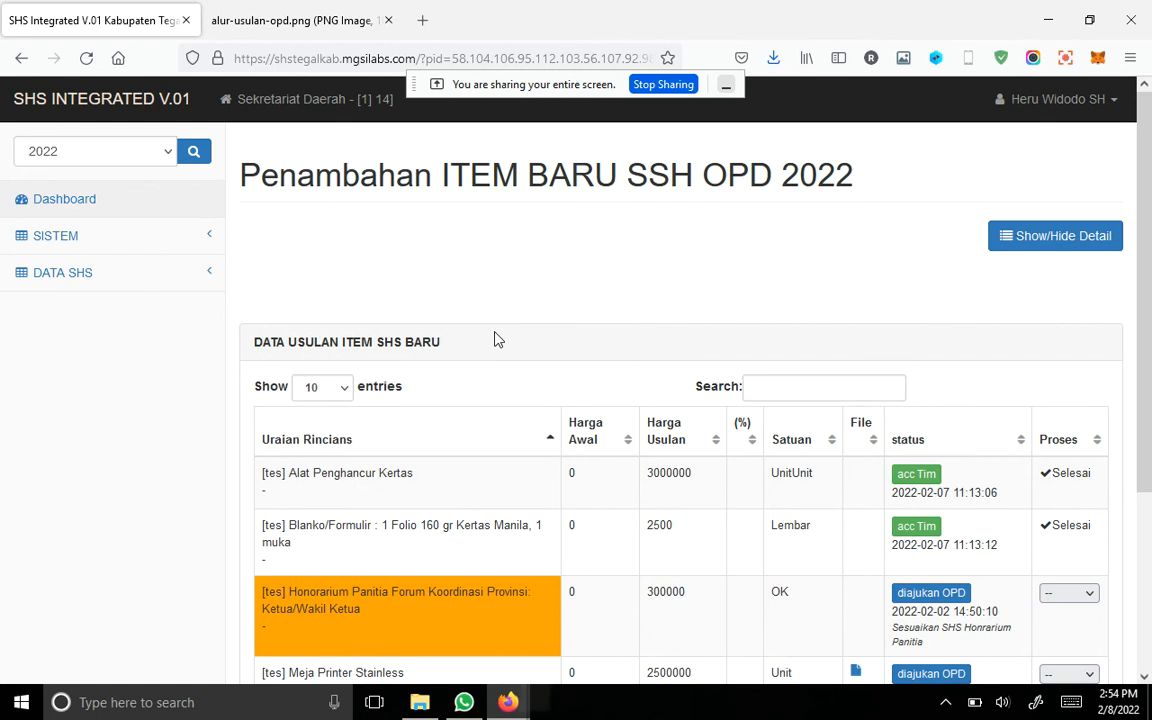
{"action": "scroll", "coordinate": [494, 340], "scroll_direction": "down", "scroll_amount": 2}
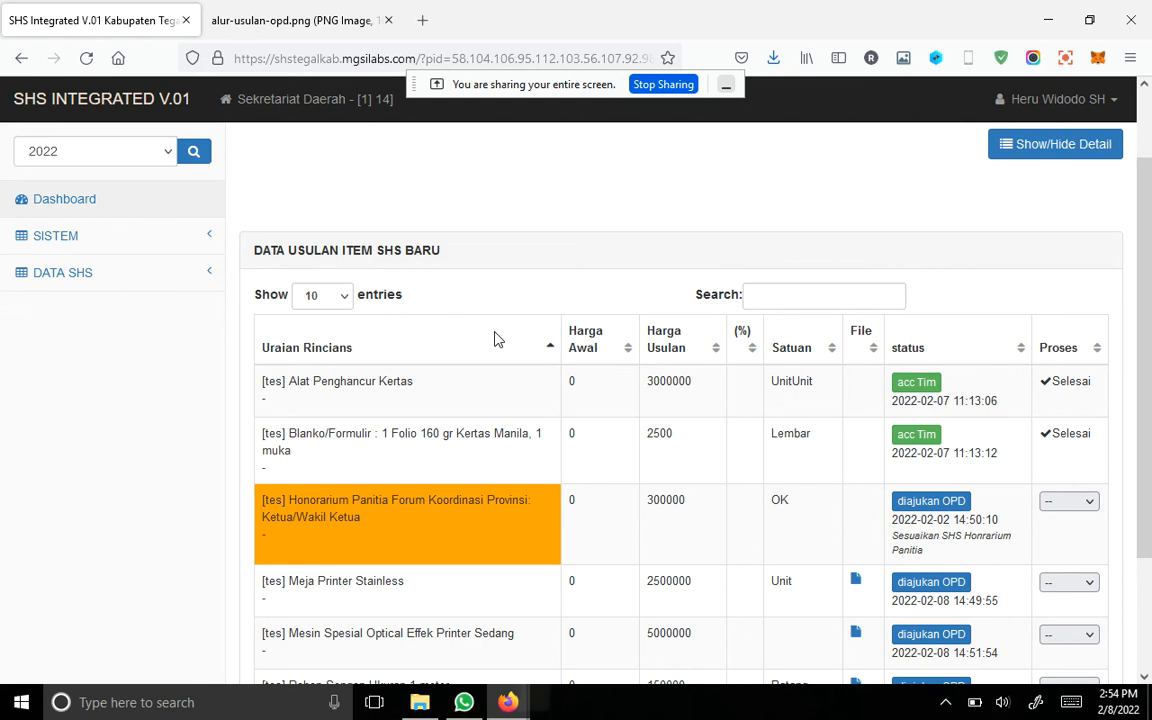
{"action": "scroll", "coordinate": [543, 311], "scroll_direction": "down", "scroll_amount": 2}
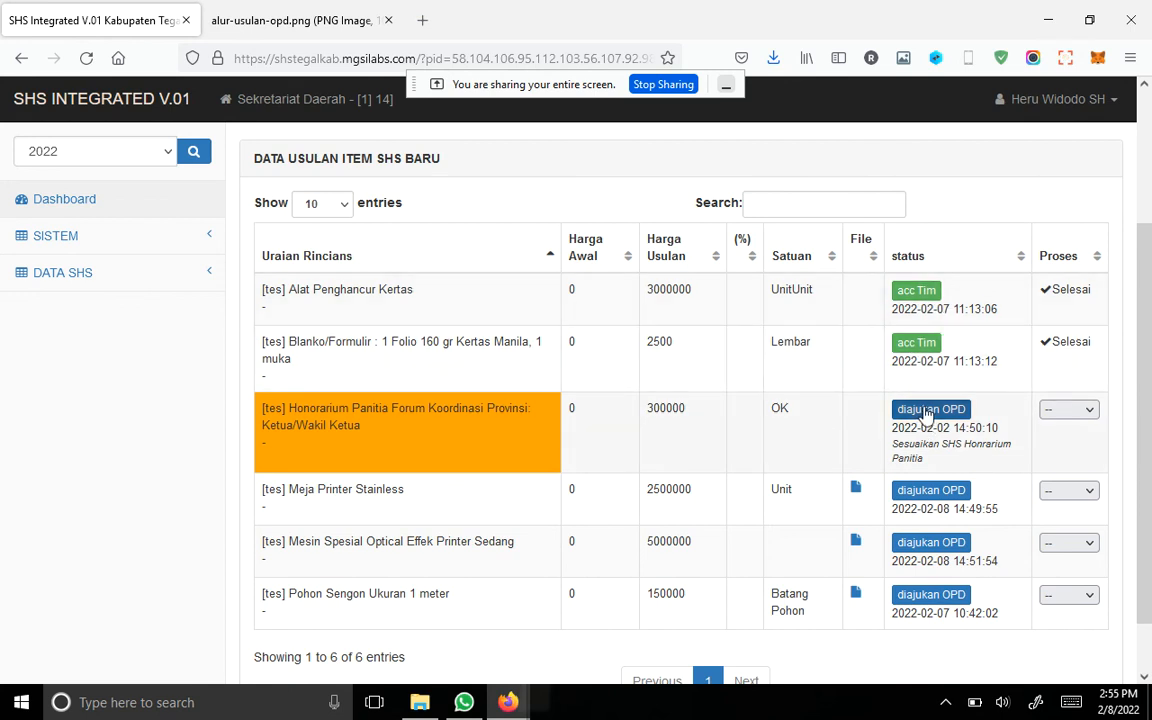
{"action": "scroll", "coordinate": [905, 440], "scroll_direction": "down", "scroll_amount": 2}
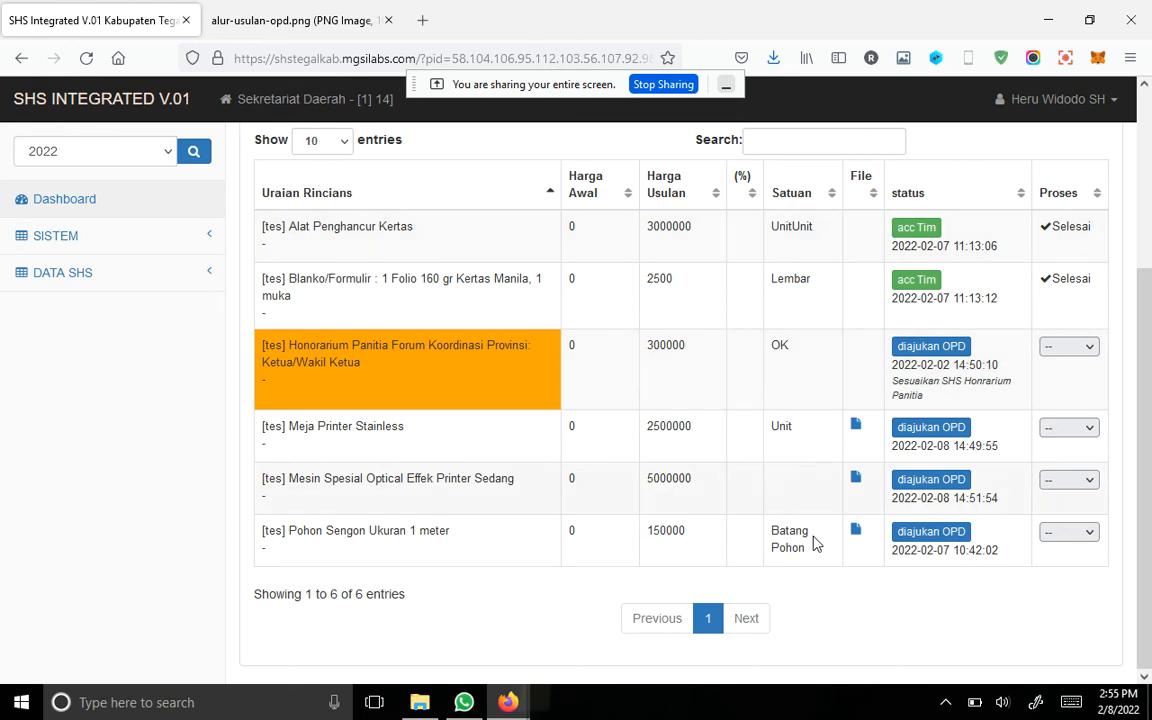
Step: Open the Honorarium Panitia Penyelenggara kegiatan Diklat proposal in Perubahan Data SHS with the Ubah option
{"action": "left_click", "coordinate": [165, 285]}
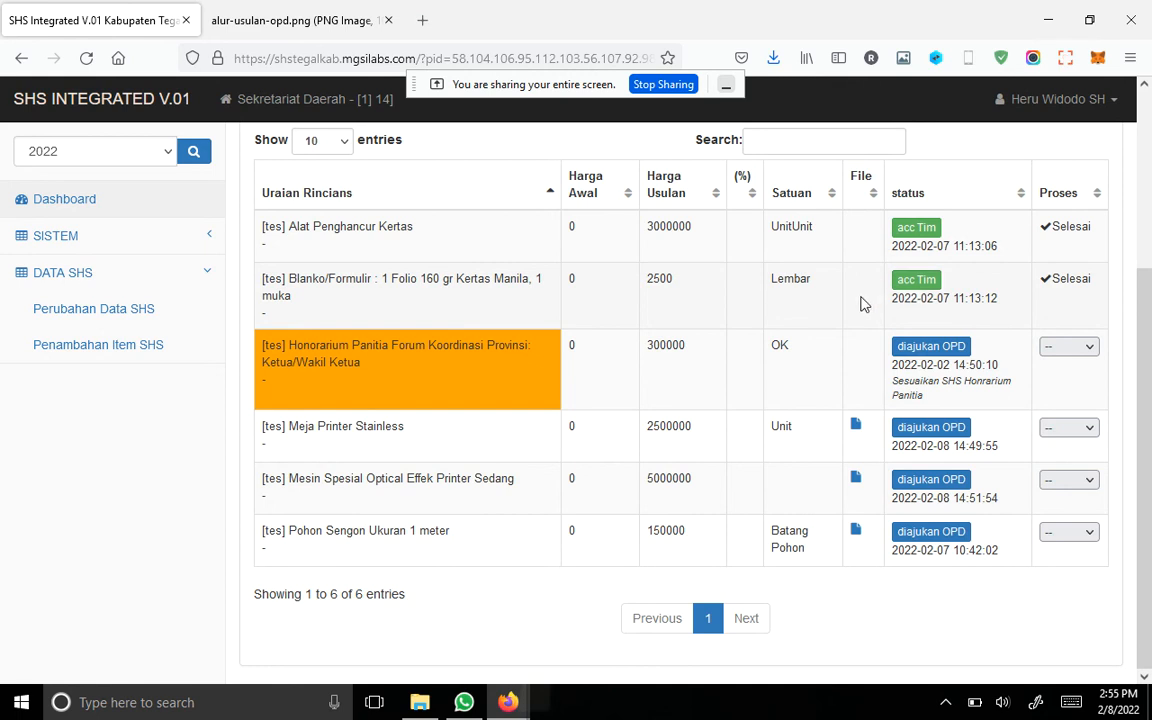
{"action": "scroll", "coordinate": [838, 355], "scroll_direction": "up", "scroll_amount": 2}
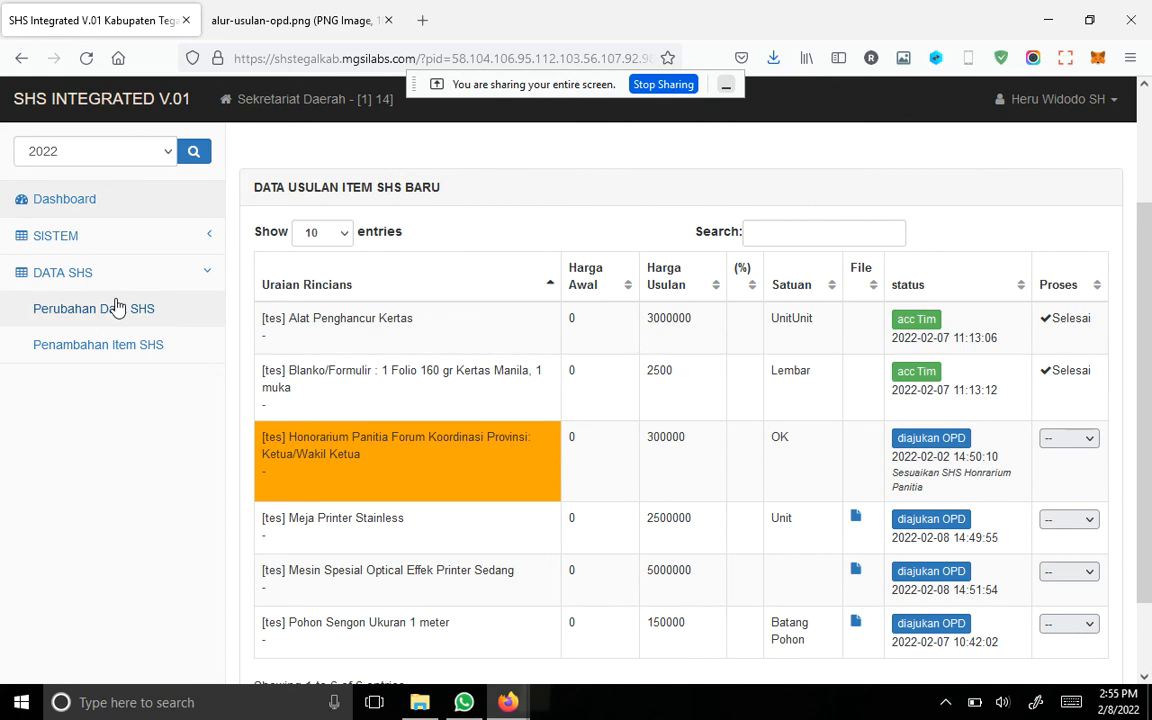
{"action": "left_click", "coordinate": [118, 306]}
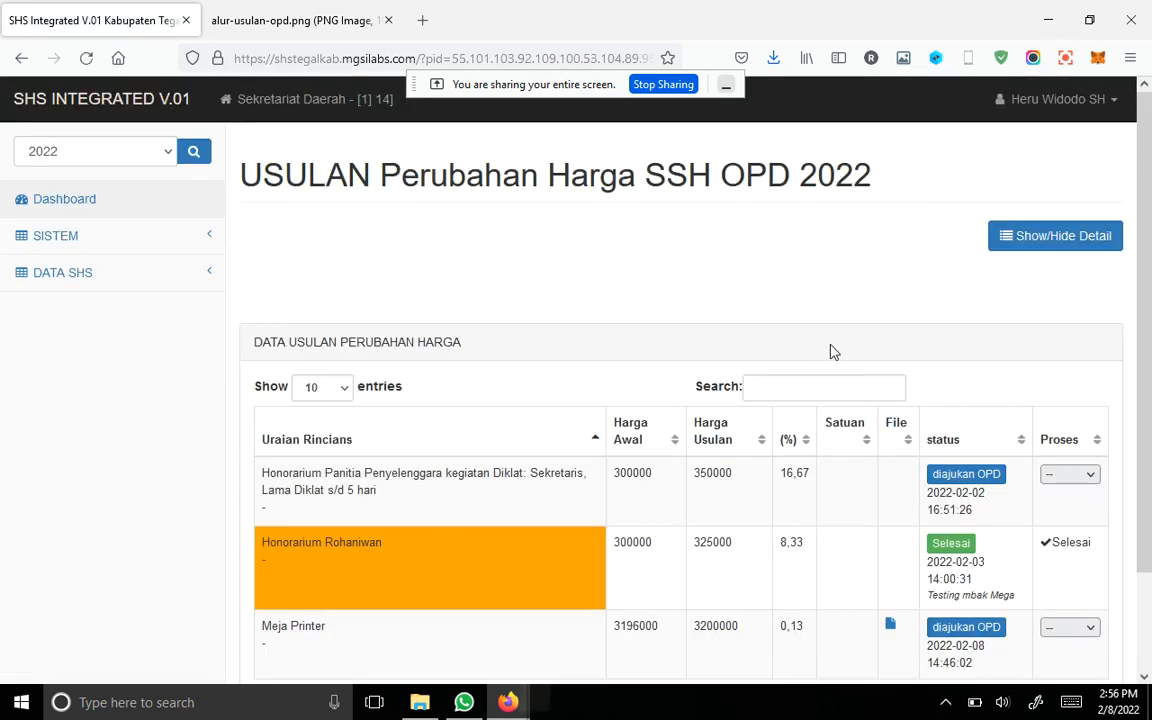
{"action": "scroll", "coordinate": [900, 370], "scroll_direction": "down", "scroll_amount": 2}
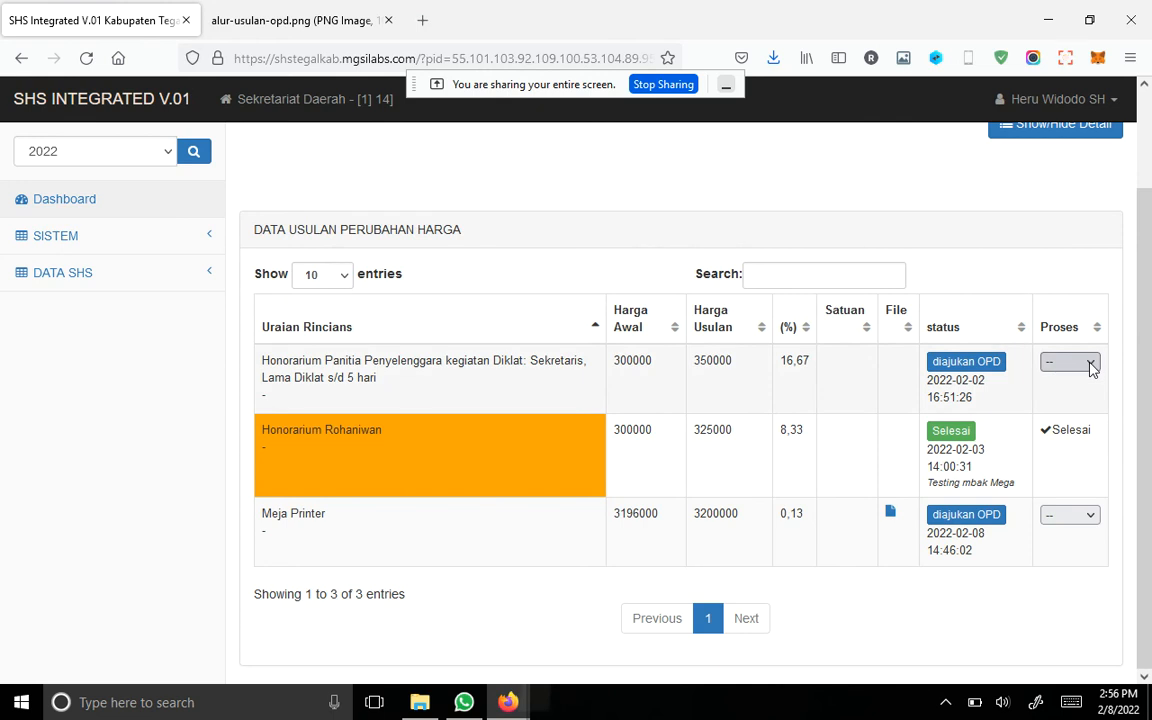
{"action": "left_click", "coordinate": [1092, 366]}
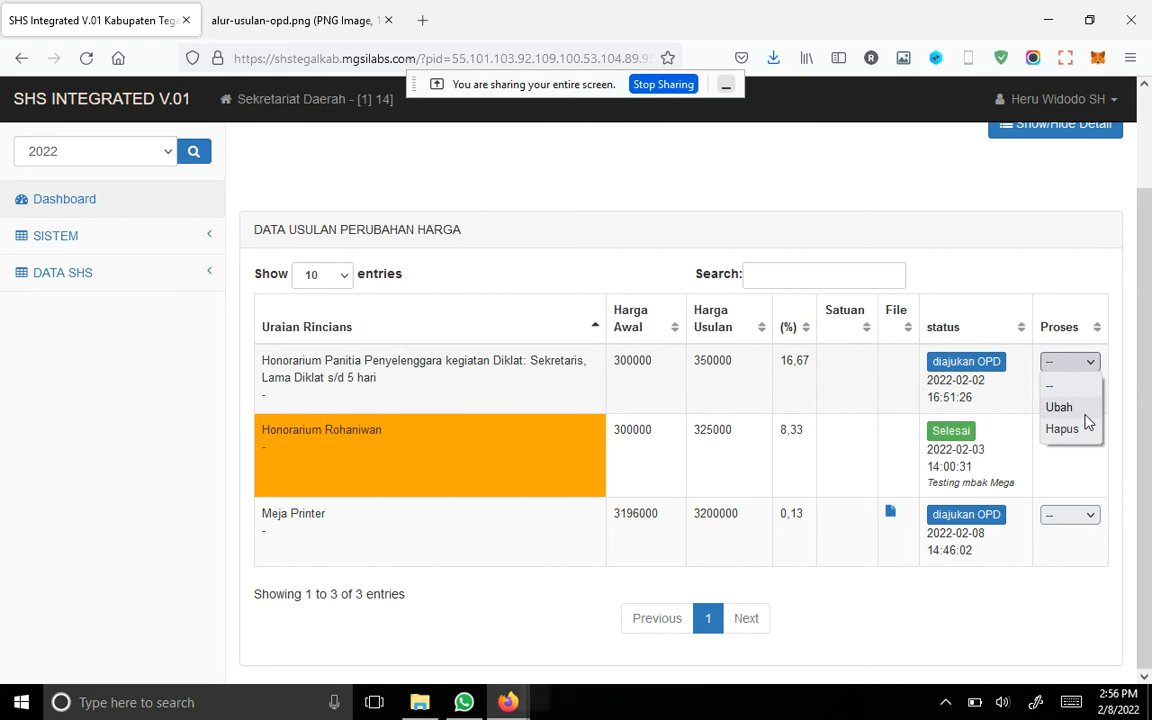
{"action": "left_click", "coordinate": [1052, 249]}
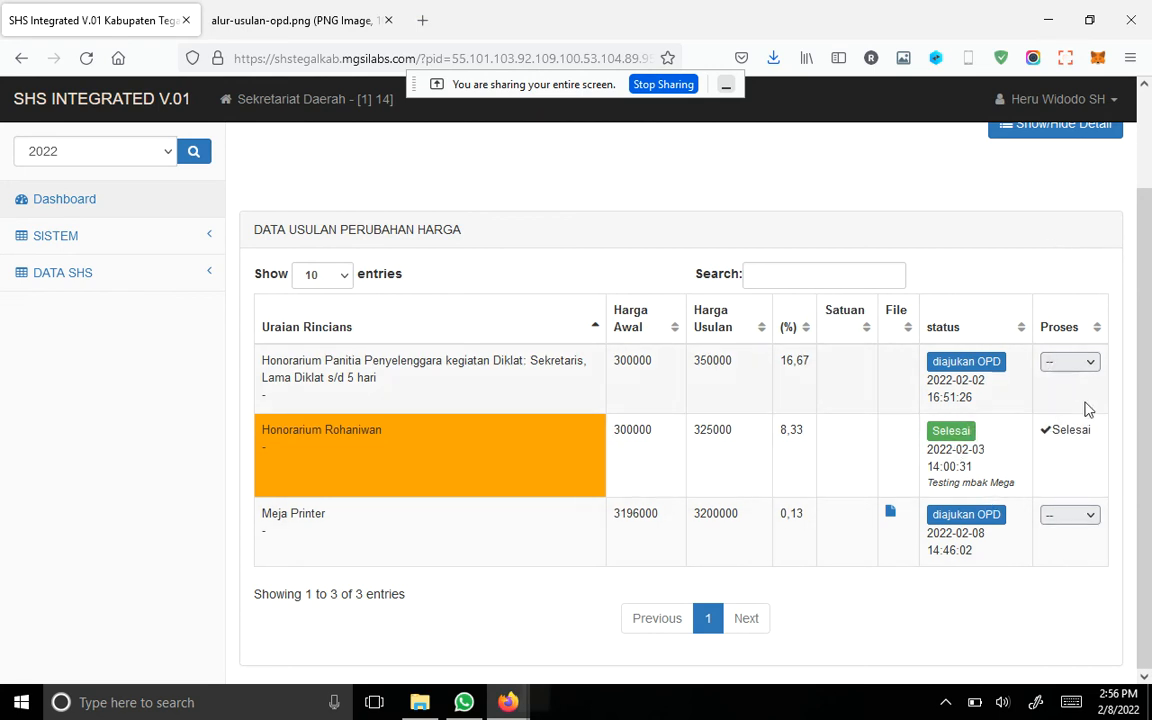
{"action": "left_click", "coordinate": [1089, 366]}
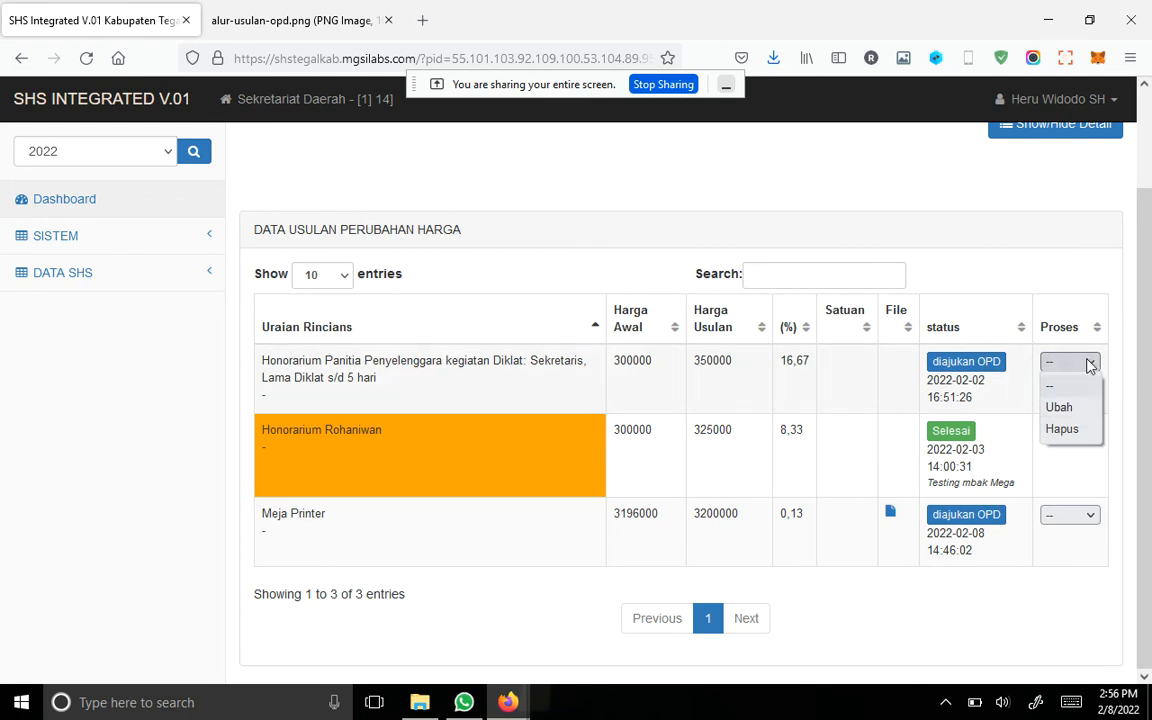
{"action": "left_click", "coordinate": [1060, 407]}
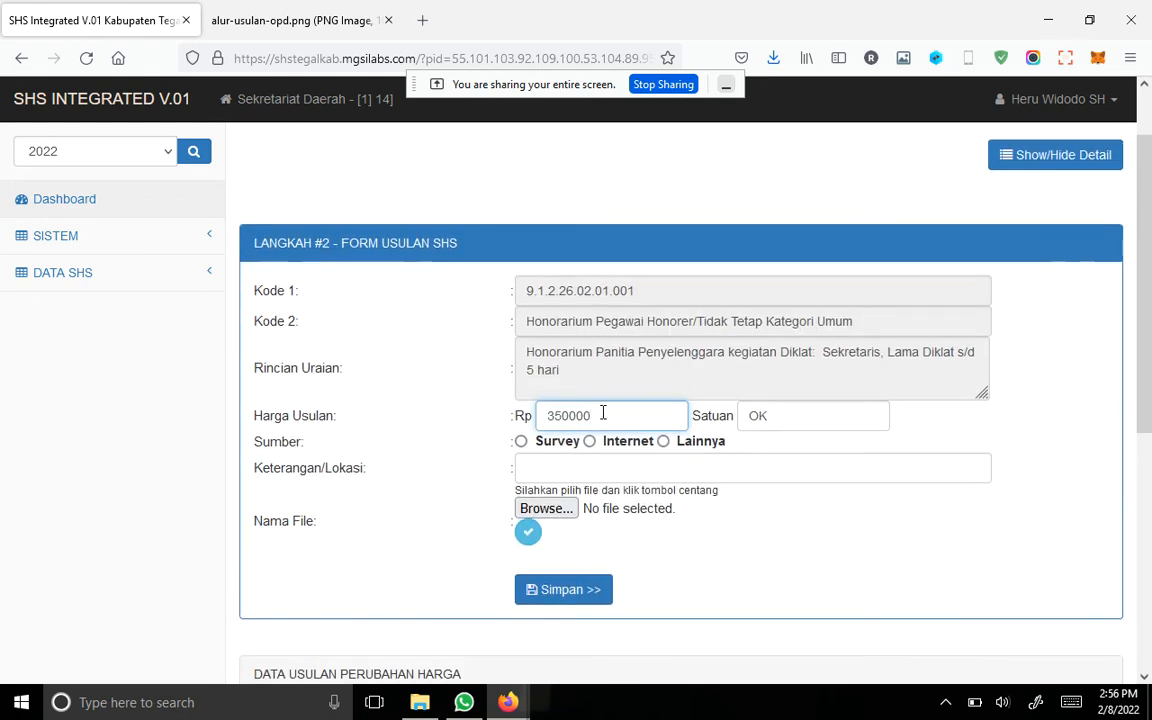
Step: Set the proposal's Harga Usulan to 325000, save it, and check its entry in the price-change list
{"action": "left_click_drag", "start_coordinate": [599, 410], "coordinate": [314, 397]}
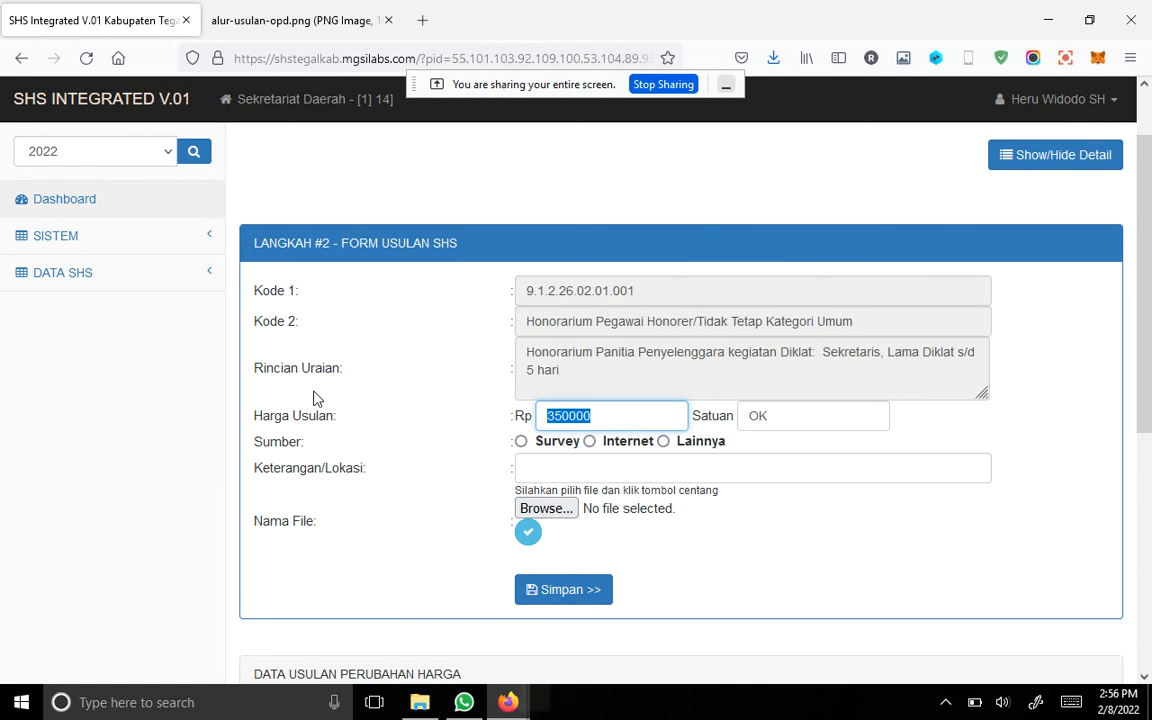
{"action": "type", "text": "325000"}
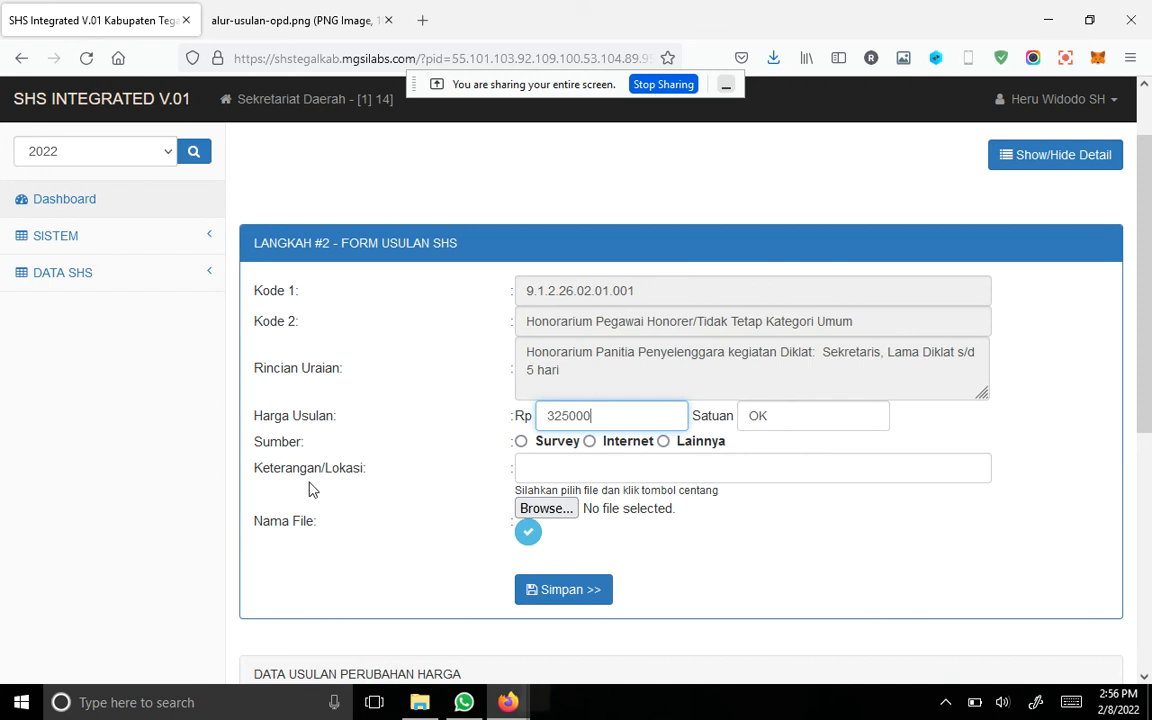
{"action": "scroll", "coordinate": [805, 450], "scroll_direction": "down", "scroll_amount": 4}
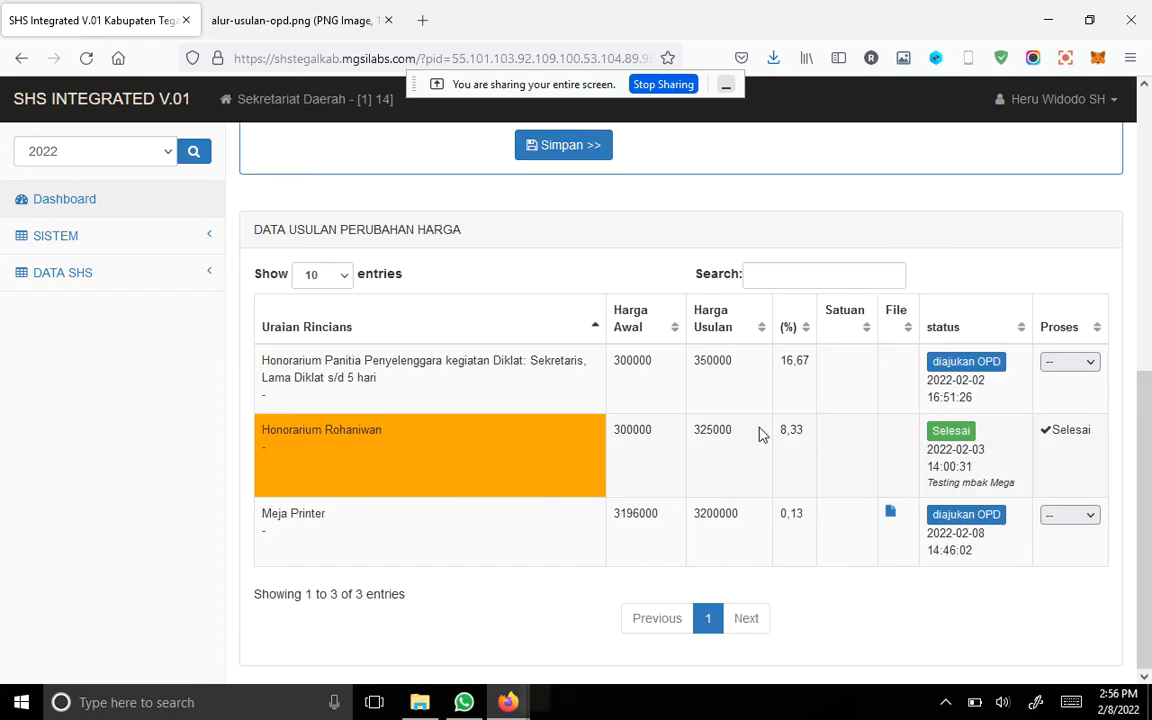
{"action": "scroll", "coordinate": [758, 435], "scroll_direction": "up", "scroll_amount": 2}
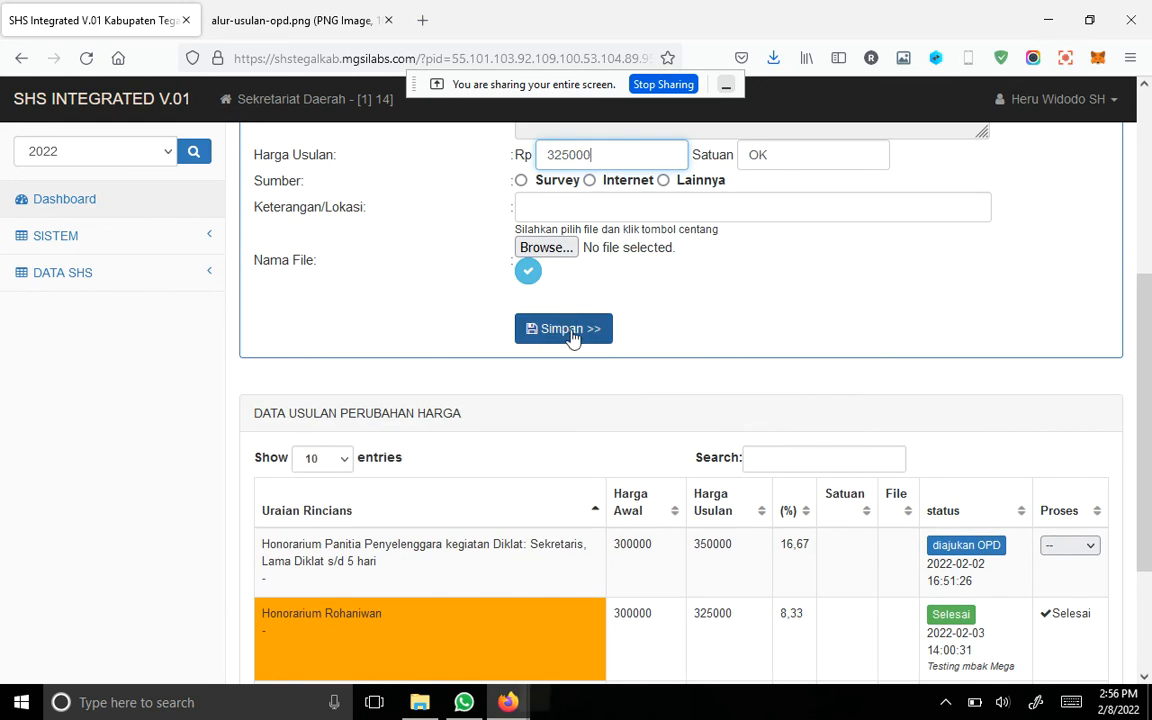
{"action": "left_click", "coordinate": [572, 338]}
{"action": "left_click", "coordinate": [725, 409]}
{"action": "scroll", "coordinate": [868, 445], "scroll_direction": "down", "scroll_amount": 4}
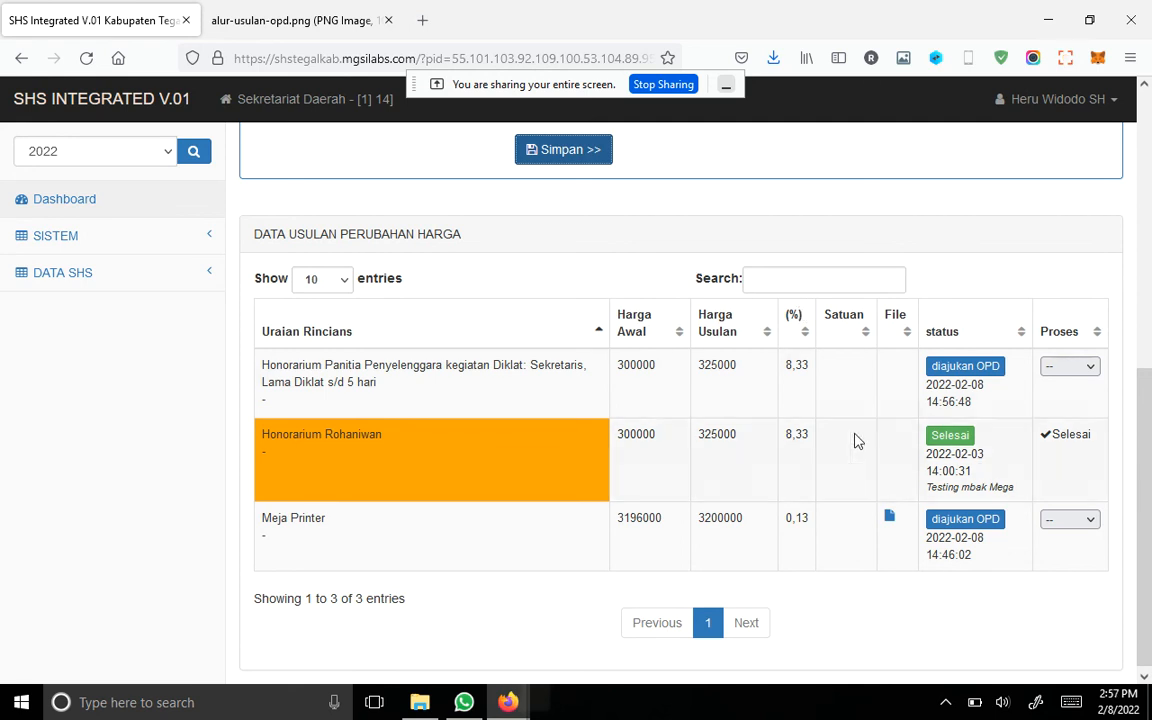
Step: Replace the proposal form on the price-change page with the SHS keyword search form
{"action": "scroll", "coordinate": [649, 310], "scroll_direction": "up", "scroll_amount": 2}
{"action": "scroll", "coordinate": [649, 310], "scroll_direction": "up", "scroll_amount": 3}
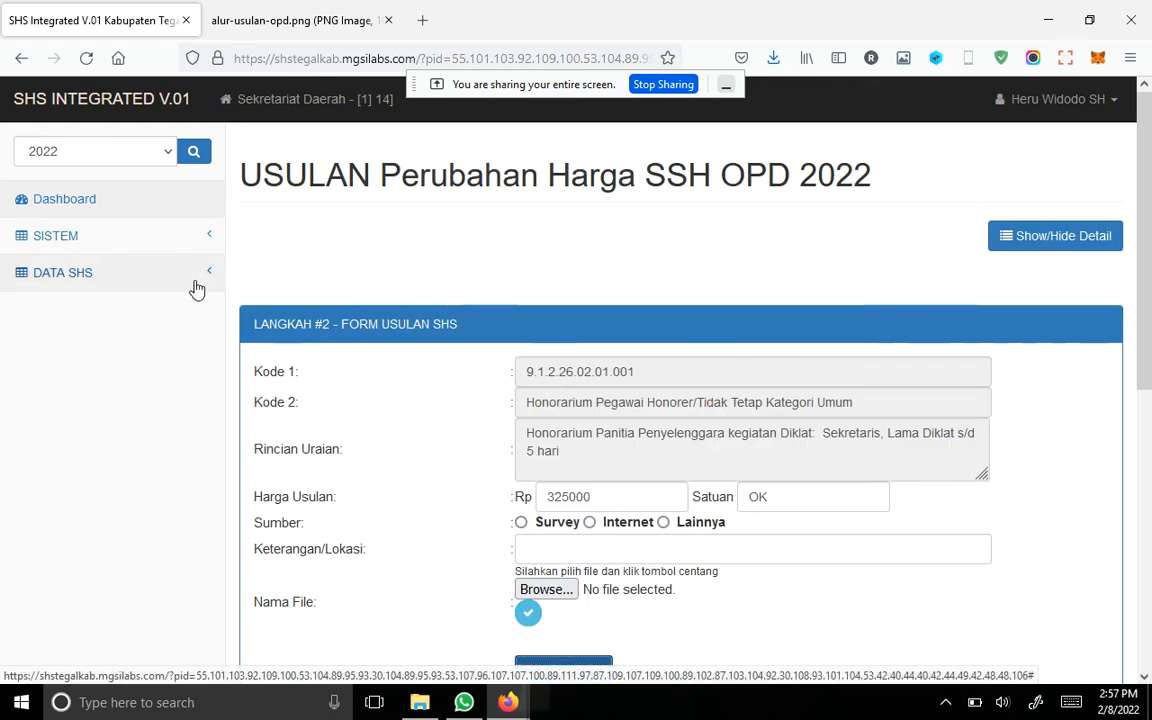
{"action": "left_click", "coordinate": [995, 235]}
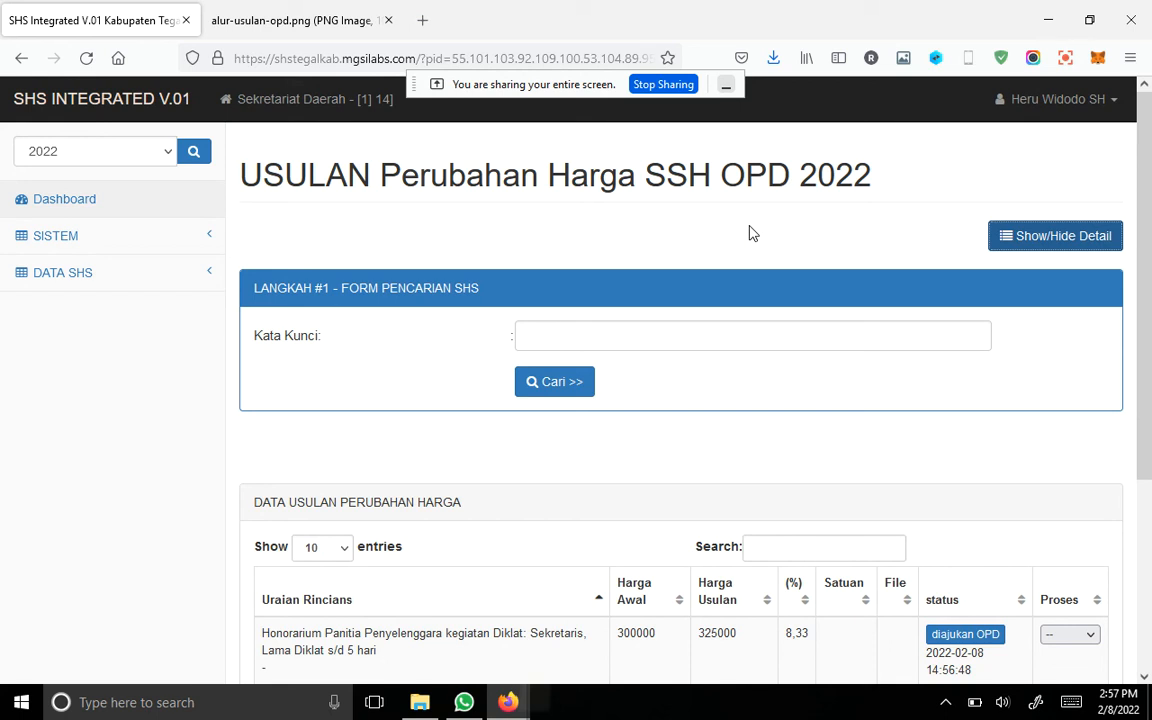
{"action": "left_click", "coordinate": [138, 278]}
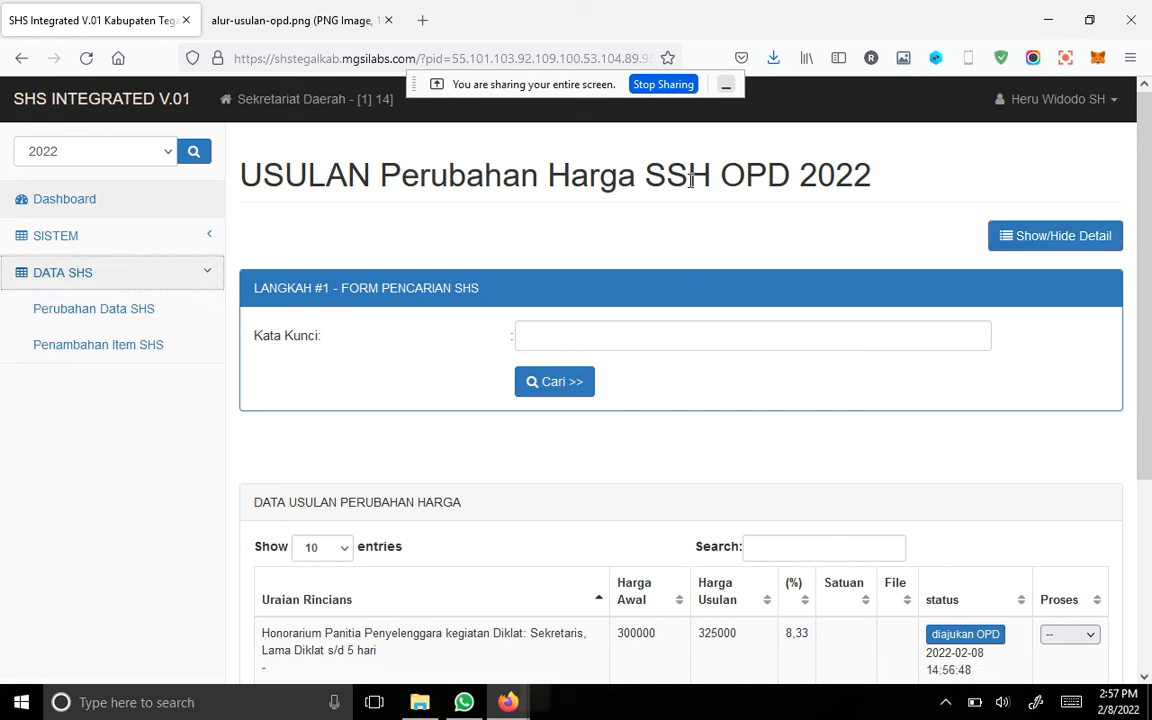
{"action": "left_click", "coordinate": [1075, 108]}
{"action": "left_click", "coordinate": [1070, 180]}
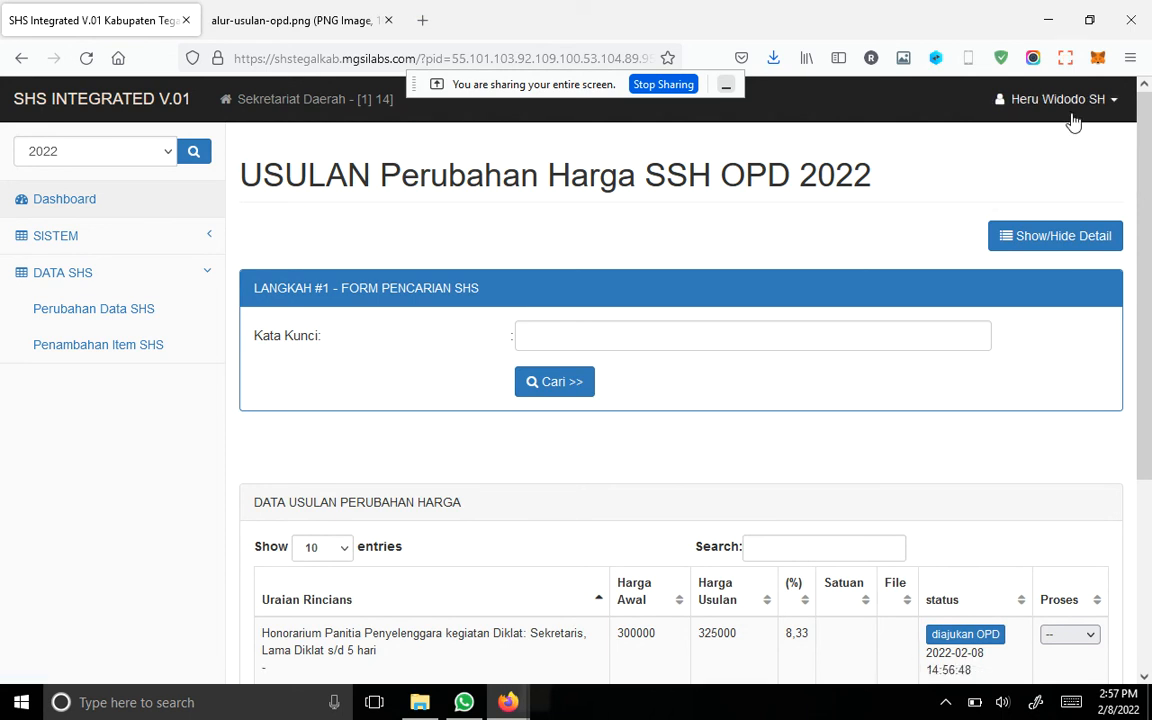